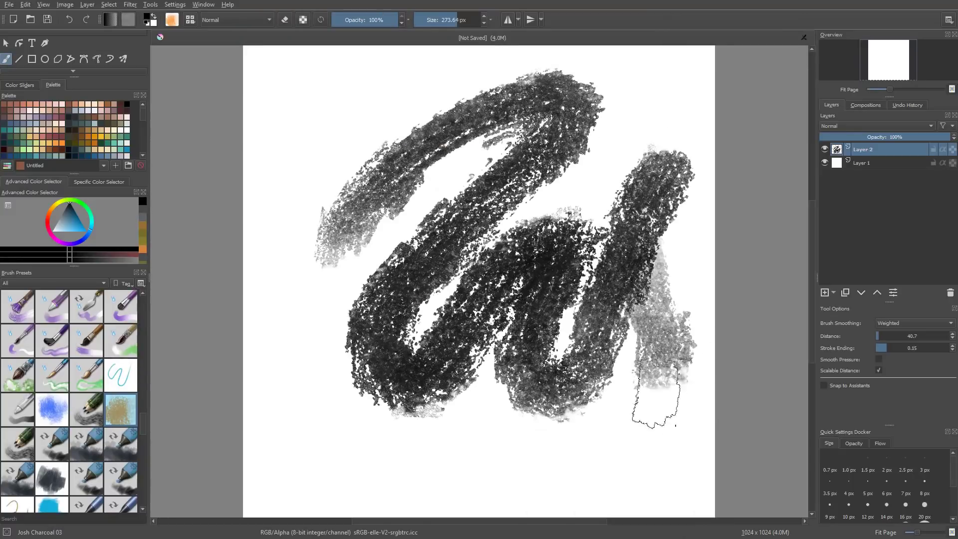
Test a charcoal chalk preset and Josh Chalk 01 with cloud strokes, clearing the layer after each.
key("ctrl+z")
key("Delete")
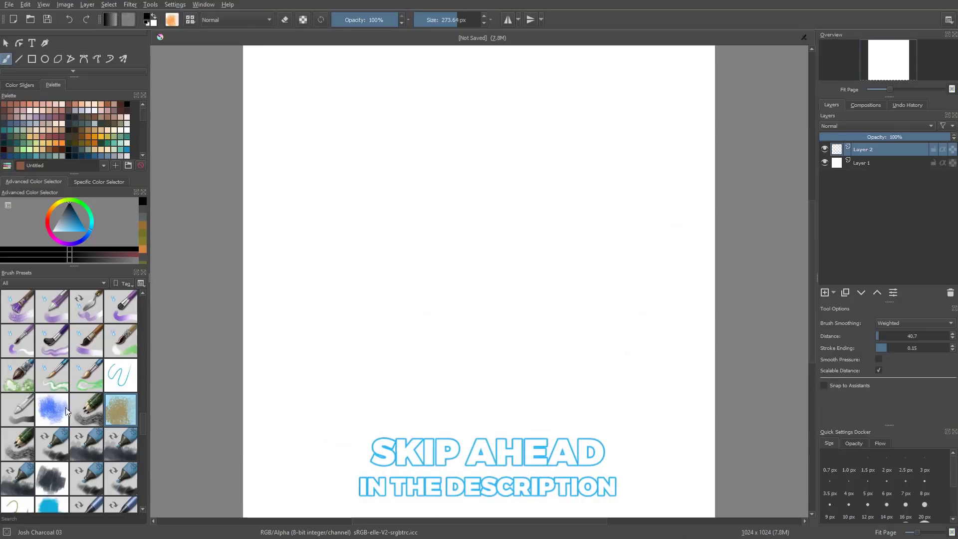
left_click(67, 410)
mouse_move(464, 130)
left_mouse_down()
mouse_move(399, 345)
mouse_move(535, 235)
mouse_move(549, 389)
mouse_move(678, 299)
left_mouse_up()
key("Delete")
left_click(17, 410)
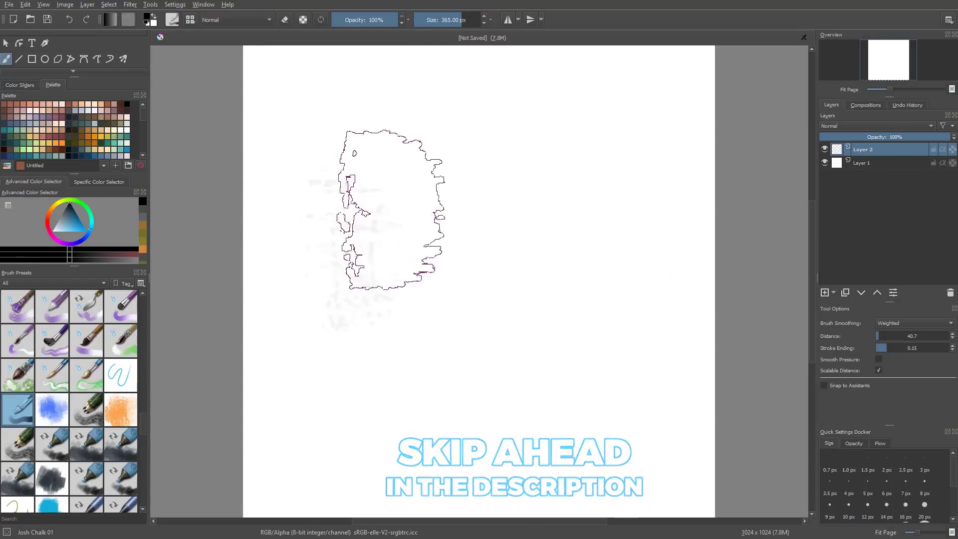
mouse_move(392, 209)
left_mouse_down()
mouse_move(496, 175)
mouse_move(404, 378)
mouse_move(534, 411)
mouse_move(625, 309)
left_mouse_up()
key("Delete")
Test the Josh Dried Out Marker Pen Copy2 preset with marker strokes, then clear them.
scroll(70, 439, "down", 1)
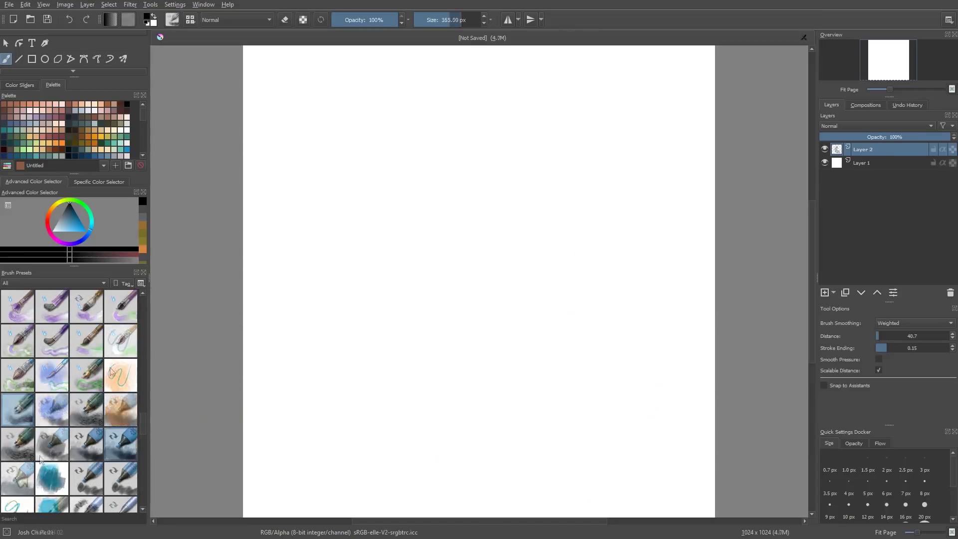
left_click(52, 444)
mouse_move(342, 257)
left_mouse_down()
mouse_move(382, 307)
mouse_move(633, 216)
left_mouse_up()
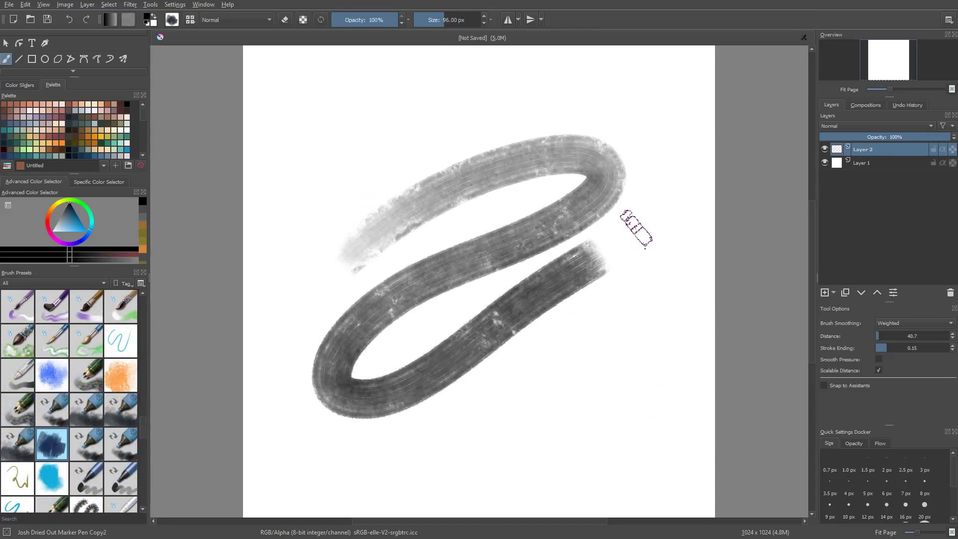
key("Delete")
mouse_move(369, 344)
left_mouse_down()
mouse_move(444, 274)
mouse_move(399, 354)
mouse_move(501, 300)
left_mouse_up()
key("ctrl+z")
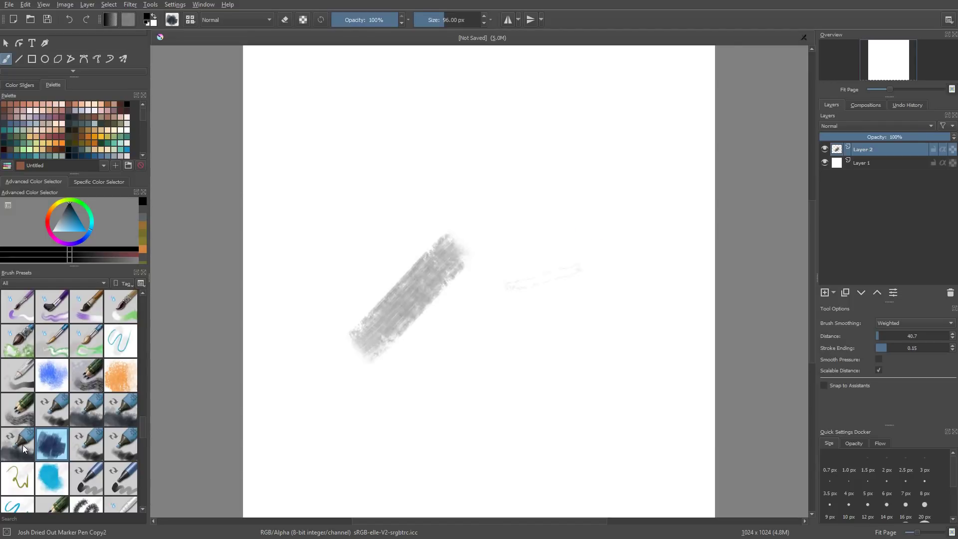
Paint a large black blob mid-canvas with the Paint Block Messy 1 brush.
key("Delete")
key("slash")
mouse_move(349, 280)
left_mouse_down()
mouse_move(523, 180)
mouse_move(648, 204)
mouse_move(335, 235)
mouse_move(556, 214)
left_mouse_up()
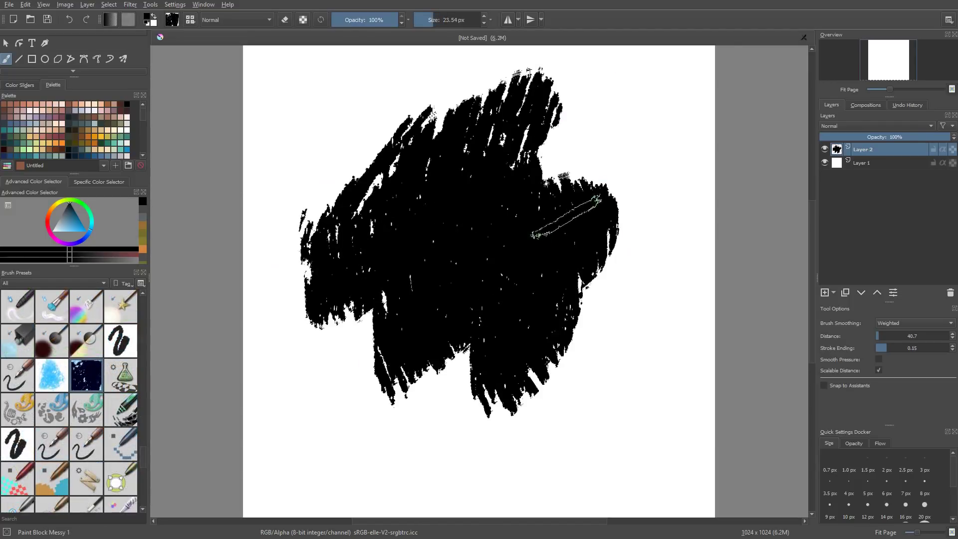
Paint blue strokes across the black blob using a colour from the pop-up palette.
right_click(556, 213)
left_click(561, 220)
mouse_move(300, 280)
left_mouse_down()
mouse_move(564, 110)
mouse_move(369, 345)
mouse_move(309, 389)
mouse_move(648, 265)
mouse_move(649, 379)
mouse_move(349, 162)
mouse_move(349, 135)
left_mouse_up()
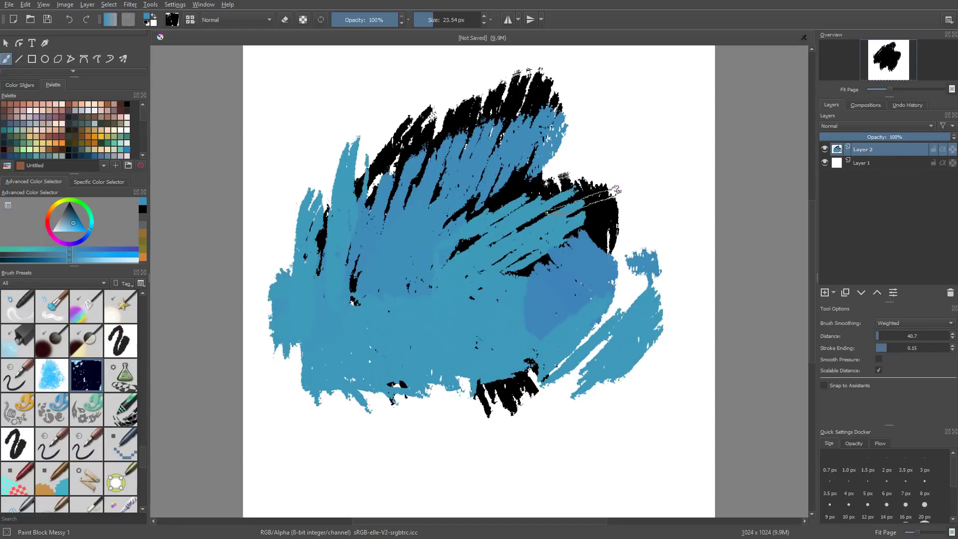
Paint white into freehand selections across the middle and lower left, plus a mid-right stroke.
left_click_drag(379, 264, 584, 190)
key("x")
left_click_drag(369, 287, 644, 219)
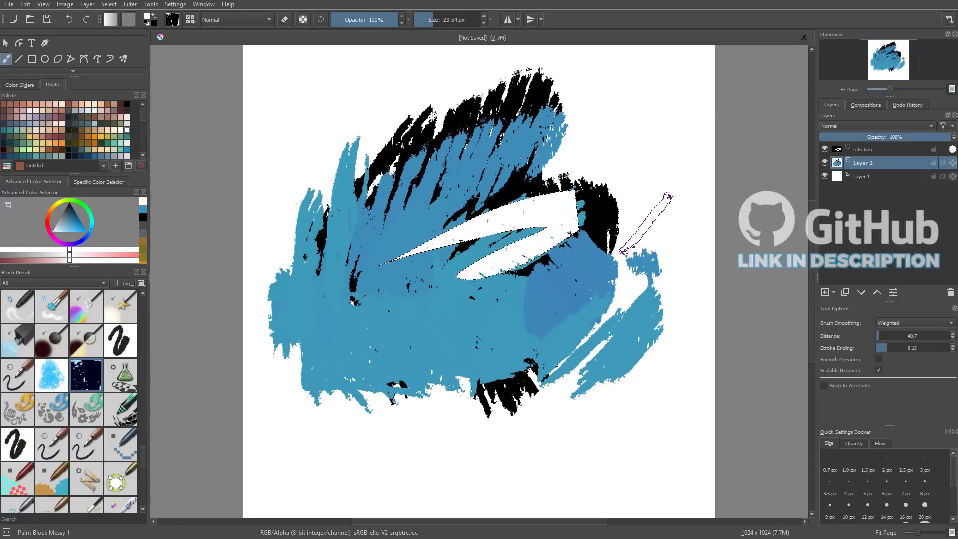
mouse_move(414, 320)
left_mouse_down()
mouse_move(252, 394)
mouse_move(414, 322)
left_mouse_up()
mouse_move(300, 360)
left_mouse_down()
mouse_move(359, 372)
mouse_move(324, 399)
left_mouse_up()
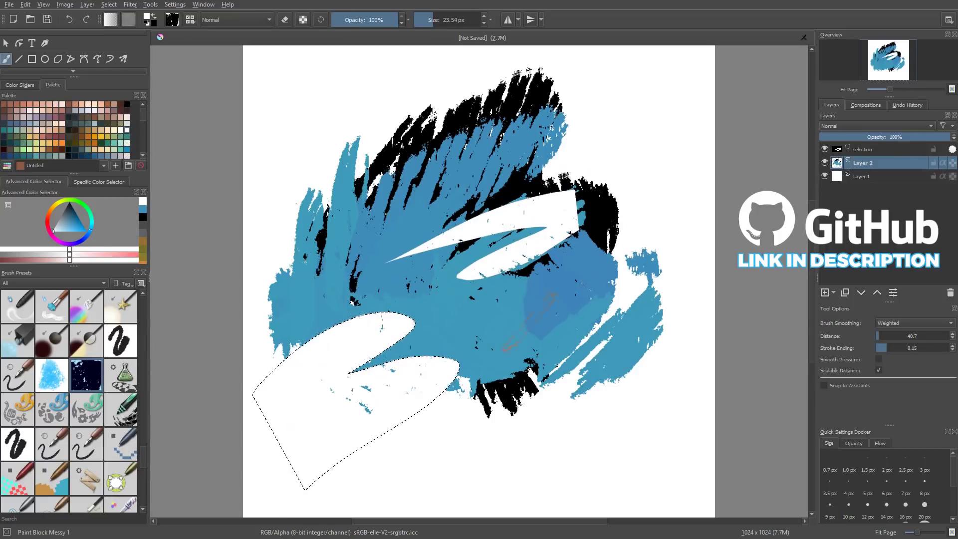
key("ctrl+shift+a")
left_click_drag(494, 319, 578, 314)
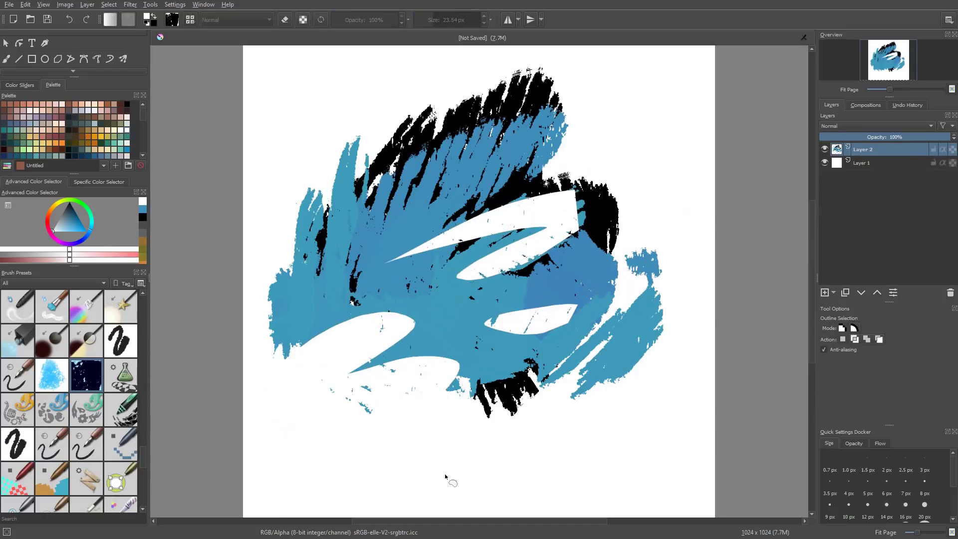
Fill a freehand selection at lower right with green from the pop-up palette.
mouse_move(447, 477)
left_mouse_down()
mouse_move(711, 315)
mouse_move(738, 386)
mouse_move(706, 421)
left_mouse_up()
right_click(599, 380)
left_click(606, 346)
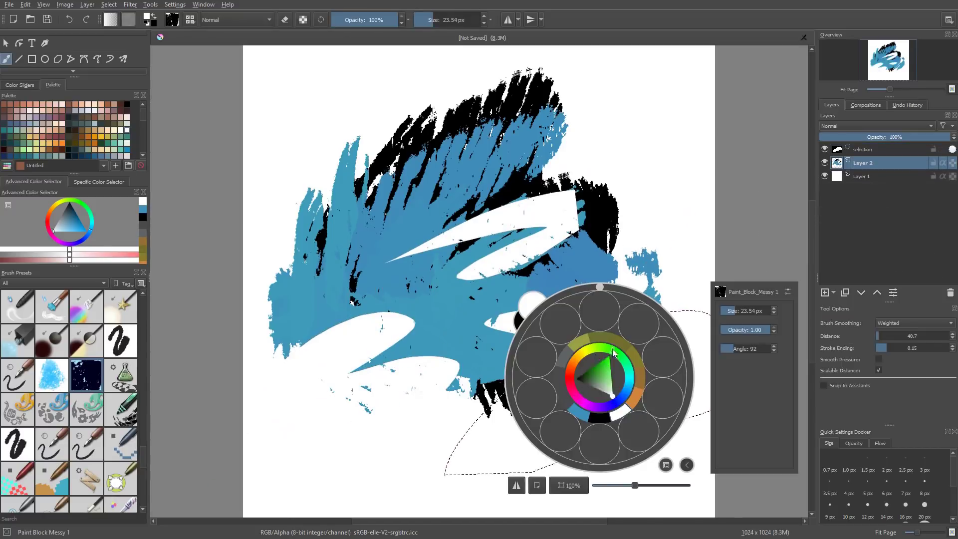
left_click(602, 378)
left_click(464, 467)
mouse_move(466, 468)
left_mouse_down()
mouse_move(748, 360)
mouse_move(684, 329)
mouse_move(449, 469)
mouse_move(706, 352)
mouse_move(606, 421)
mouse_move(459, 452)
mouse_move(680, 289)
left_mouse_up()
Outline a new freehand selection at lower left and return to the brush.
key("ctrl+r")
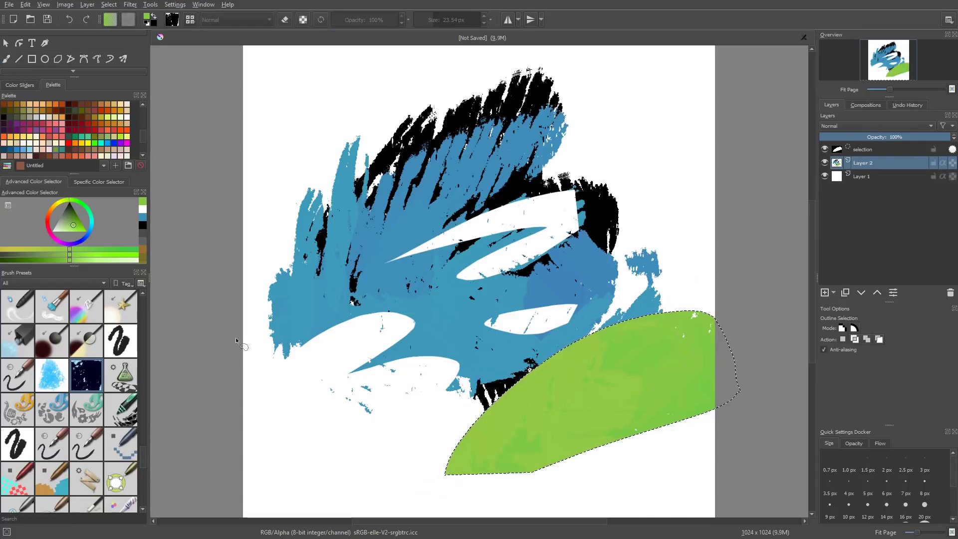
mouse_move(214, 380)
left_mouse_down()
mouse_move(396, 449)
mouse_move(215, 382)
mouse_move(366, 478)
mouse_move(315, 394)
mouse_move(235, 389)
left_mouse_up()
key("b")
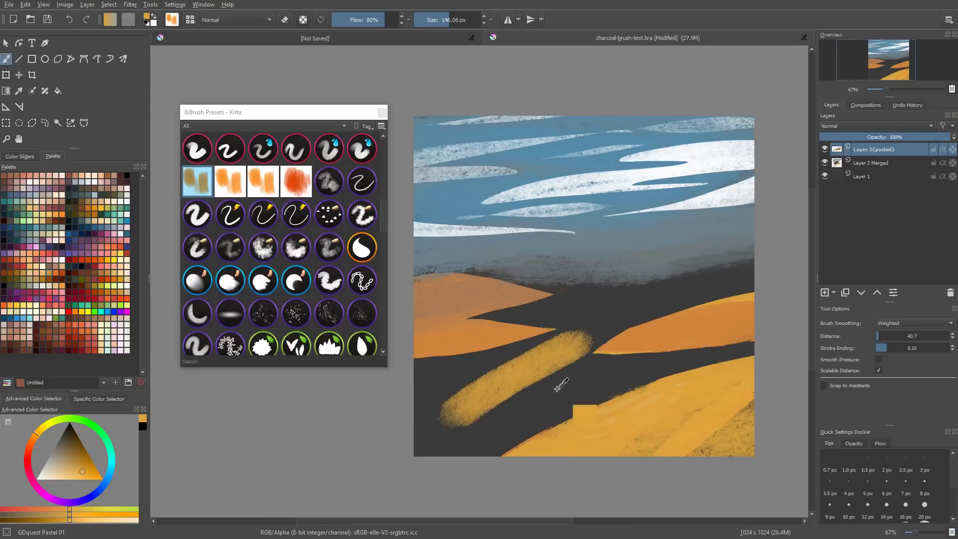
Draw a four-corner polygonal selection around the lower-left hill.
key("ctrl+z")
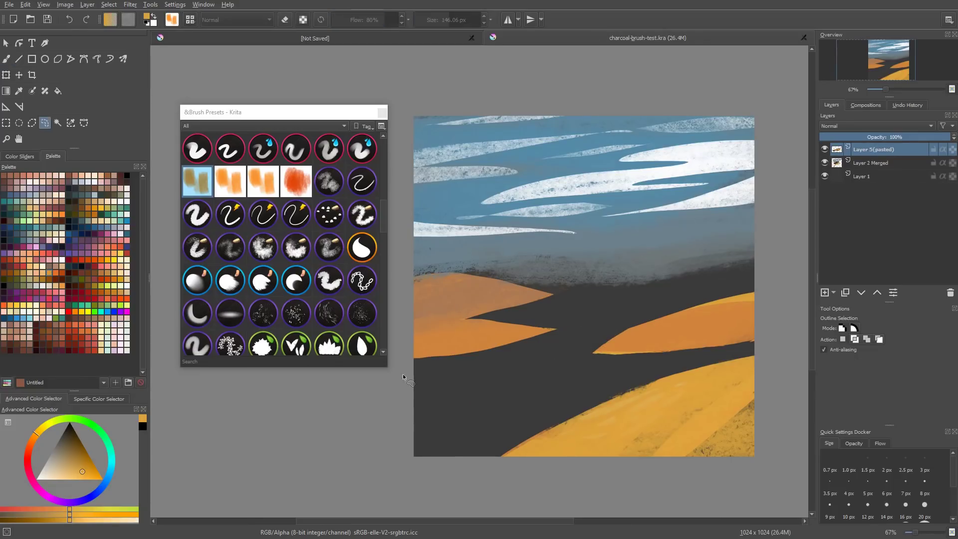
left_click(406, 375)
left_click(566, 374)
left_click(434, 430)
double_click(408, 437)
key("b")
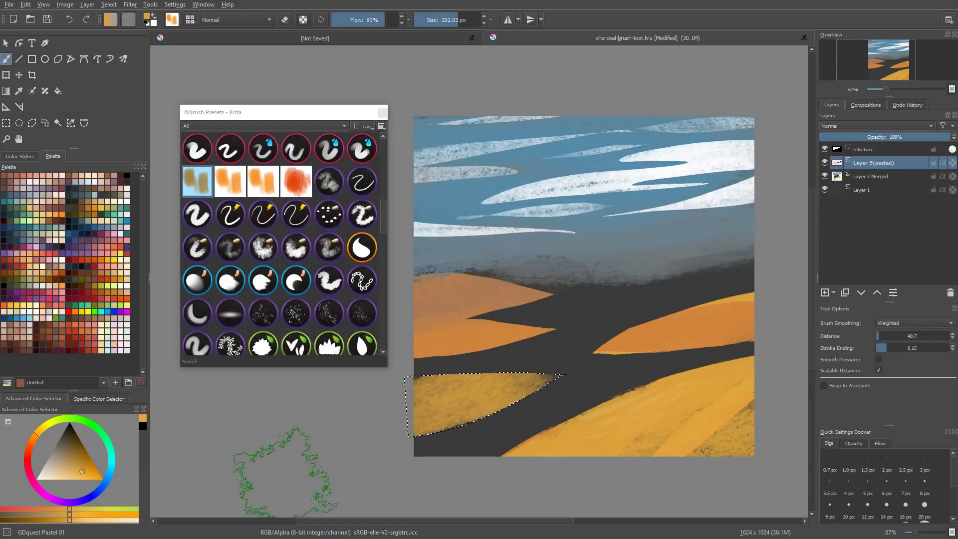
Fill the hill yellow-orange with GDquest Pastel 02 texture, then deselect.
key("shift+BackSpace")
left_click(308, 192)
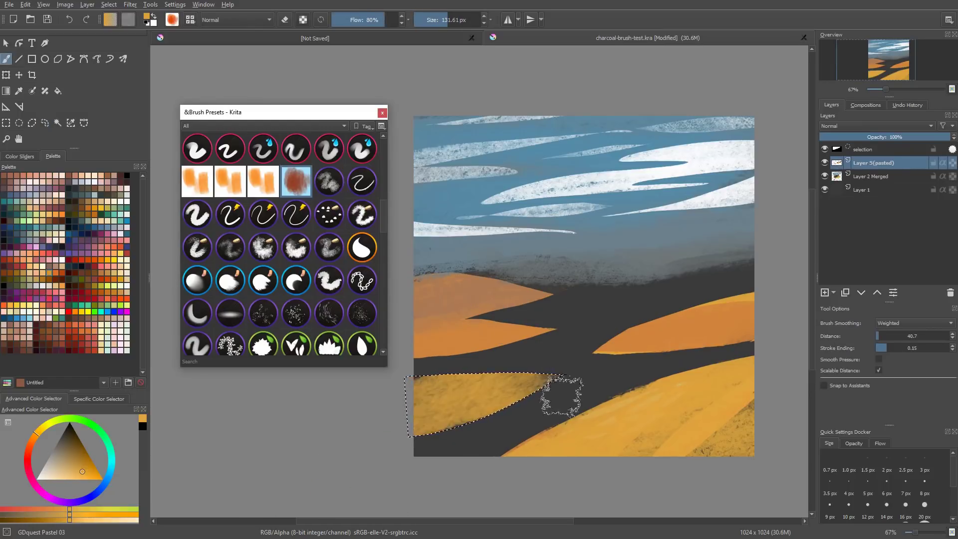
mouse_move(454, 396)
left_mouse_down()
mouse_move(491, 385)
mouse_move(505, 399)
left_mouse_up()
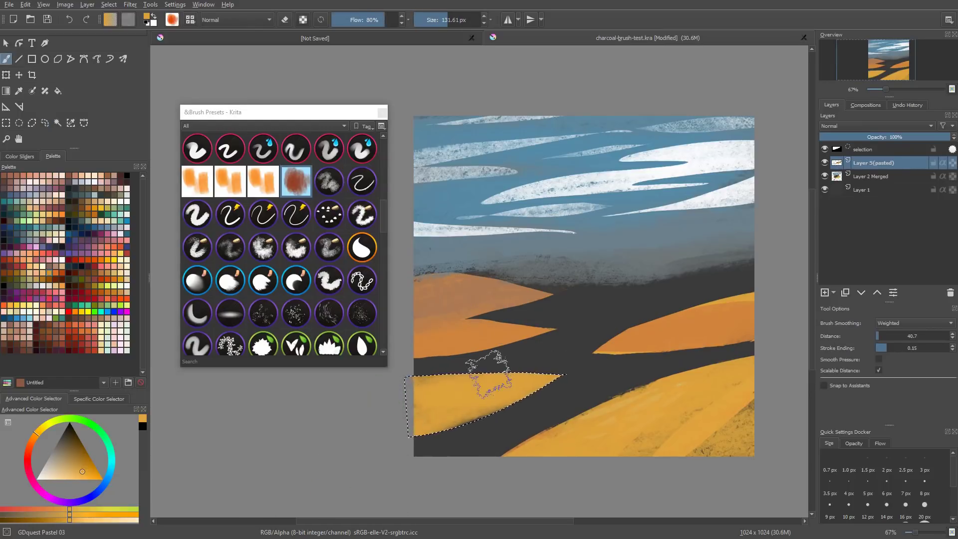
key("ctrl+z")
key("ctrl+z")
key("/")
left_click_drag(416, 394, 566, 373)
key("shift+BackSpace")
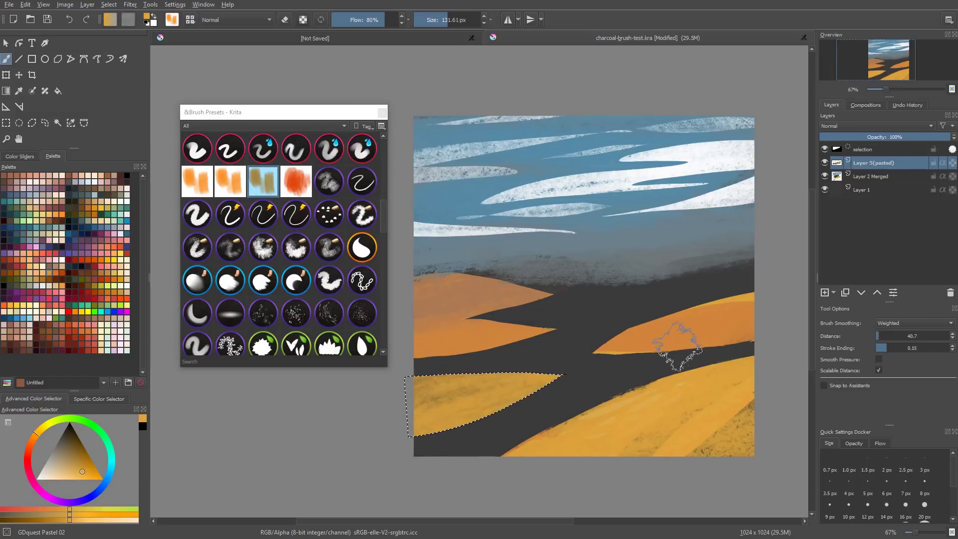
key("ctrl+shift+a")
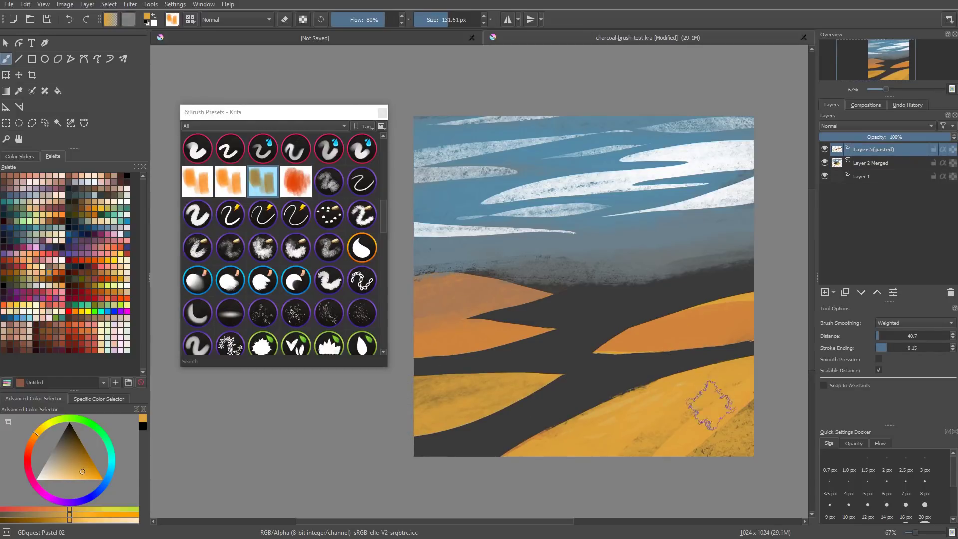
On a new layer, dab olive foliage onto the orange hill with a smaller brush.
key("ctrl+r")
key("Insert")
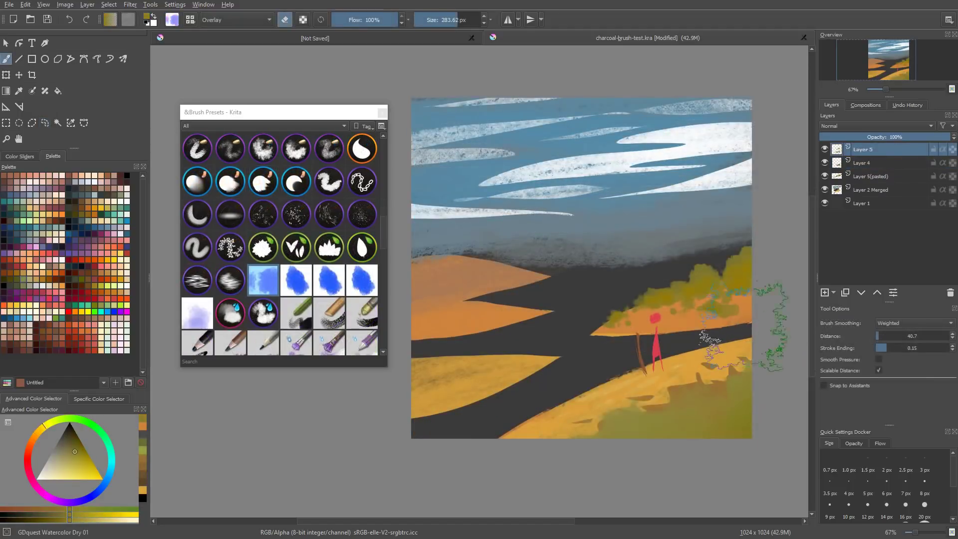
key("bracketleft")
key("bracketleft")
key("bracketleft")
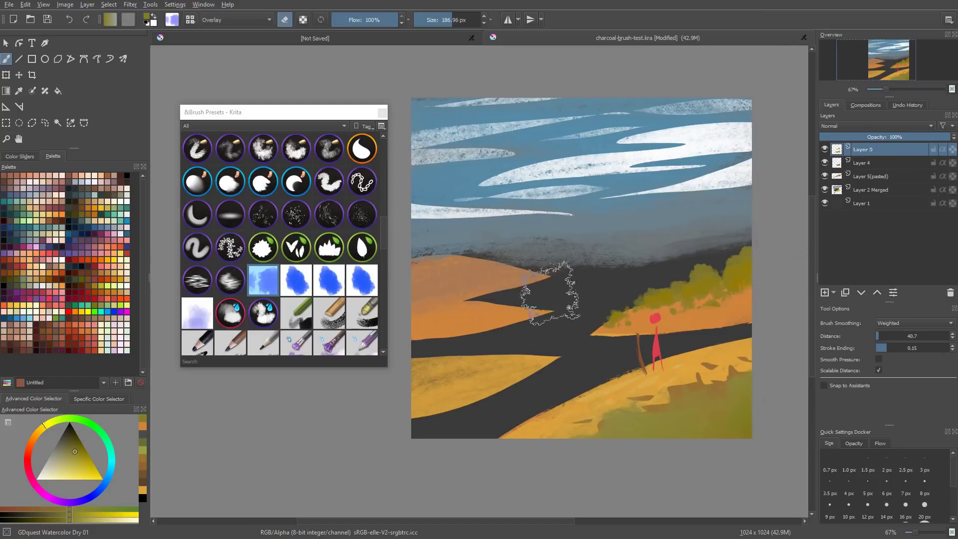
key("bracketleft")
key("bracketleft")
key("bracketleft")
key("bracketleft")
key("bracketleft")
key("bracketleft")
key("bracketleft")
key("bracketleft")
key("bracketleft")
key("bracketleft")
mouse_move(434, 307)
left_mouse_down()
mouse_move(486, 298)
mouse_move(486, 308)
mouse_move(414, 309)
left_mouse_up()
key("bracketright")
key("bracketright")
key("bracketright")
key("bracketright")
key("bracketright")
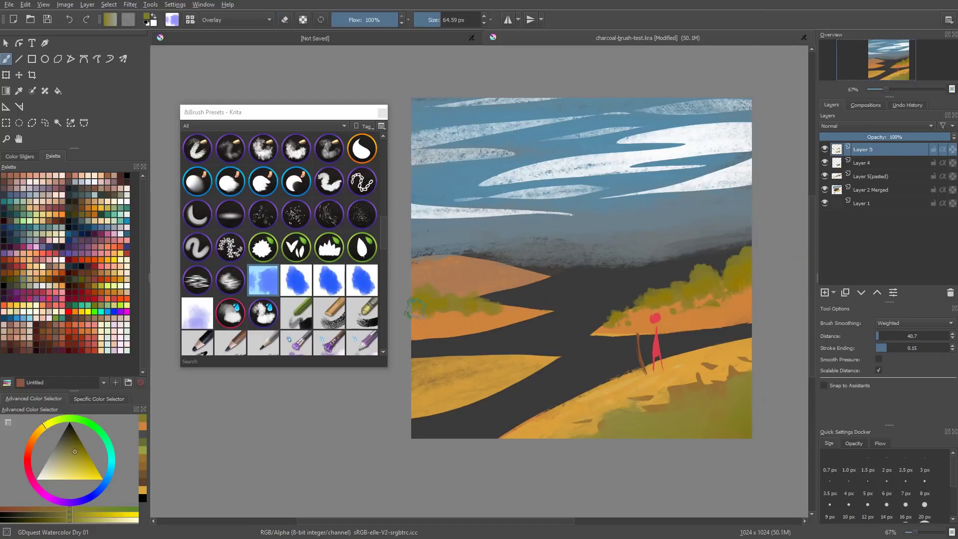
key("e")
key("bracketright")
key("bracketright")
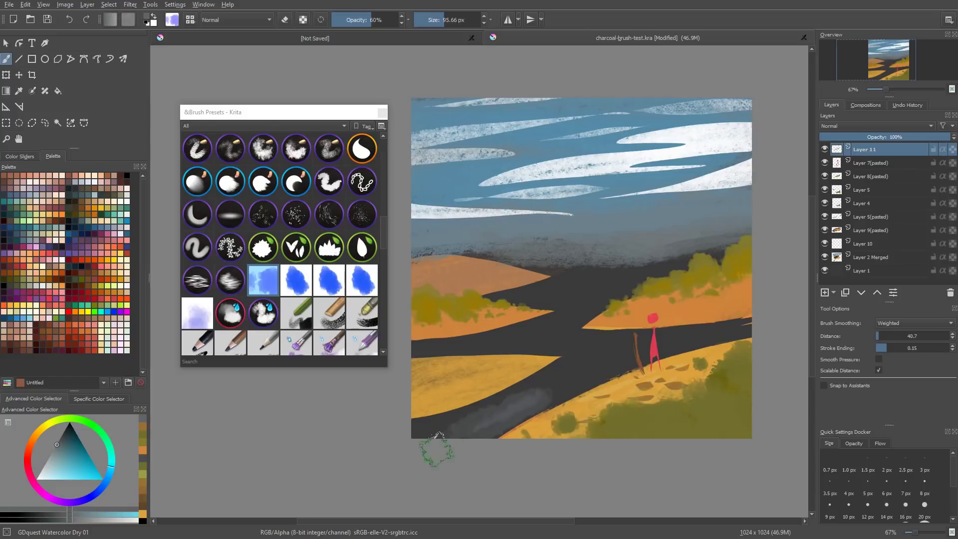
Paint dark slate grey strokes over the road near the figure and move the top layer down.
left_click(424, 437, "ctrl")
mouse_move(626, 347)
left_mouse_down()
mouse_move(440, 365)
mouse_move(531, 332)
mouse_move(612, 277)
mouse_move(498, 343)
mouse_move(397, 366)
mouse_move(617, 349)
left_mouse_up()
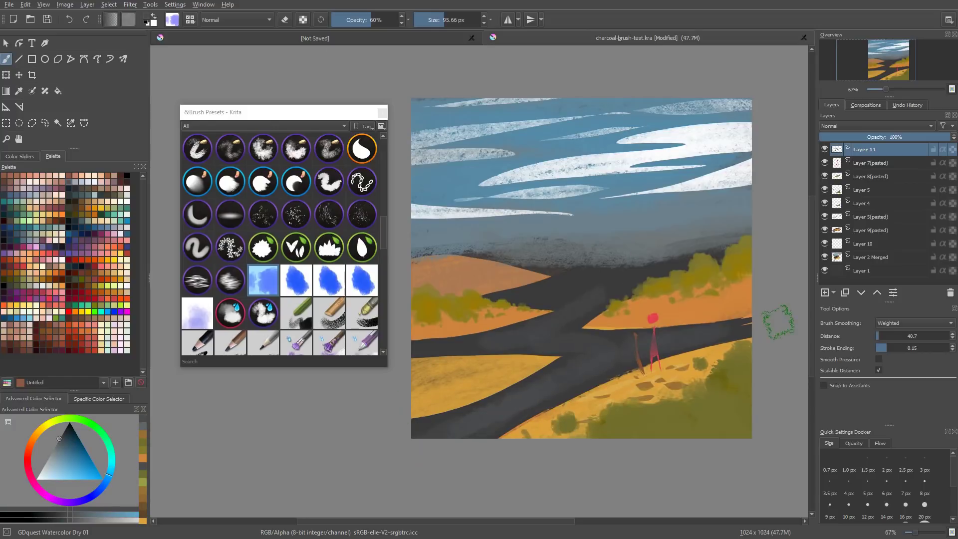
key("ctrl+Page_Down")
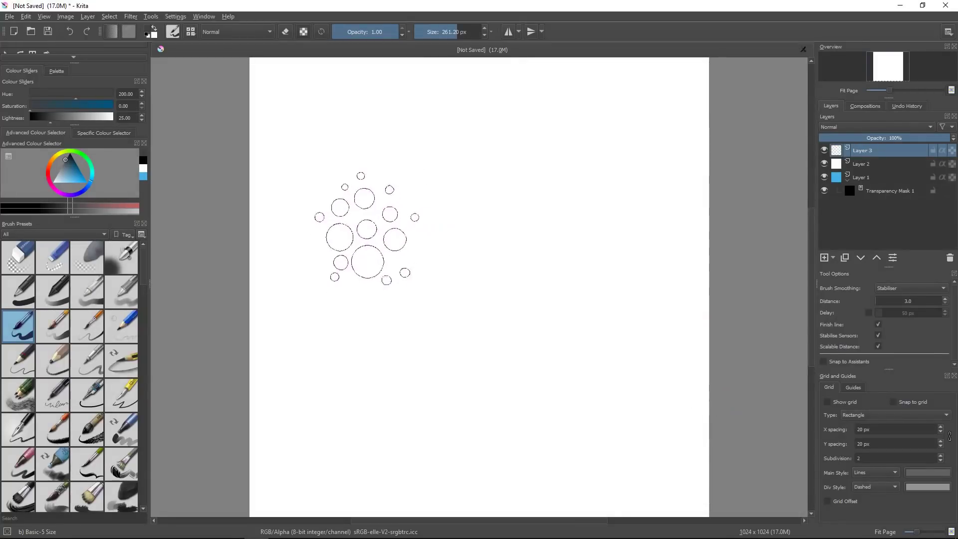
Paint S- and W-shaped grey test strokes with b) Basic-5 Size, clearing the layer after each.
mouse_move(367, 235)
left_mouse_down()
mouse_move(427, 189)
mouse_move(416, 321)
mouse_move(517, 397)
mouse_move(610, 272)
left_mouse_up()
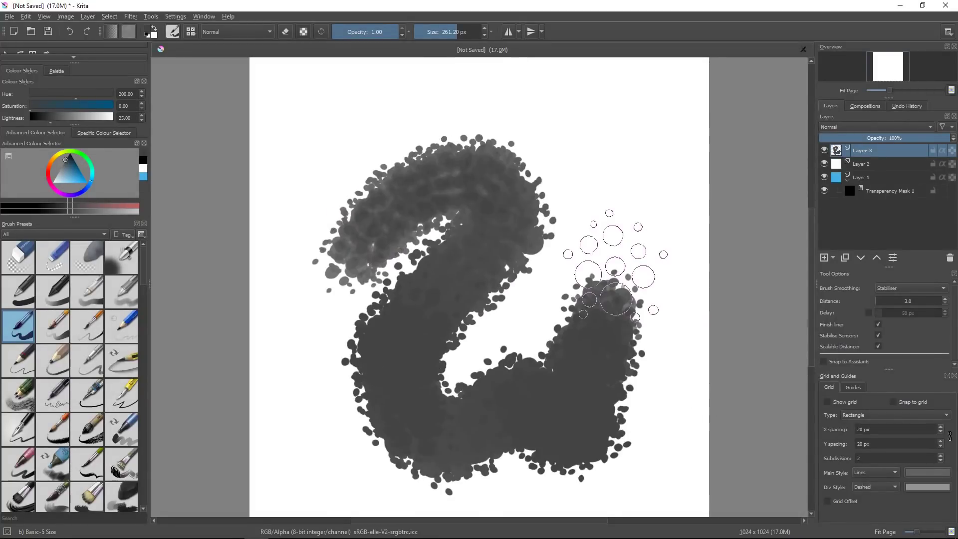
key("Delete")
left_click_drag(443, 225, 494, 219, "shift")
mouse_move(339, 241)
left_mouse_down()
mouse_move(380, 285)
mouse_move(588, 374)
mouse_move(608, 238)
left_mouse_up()
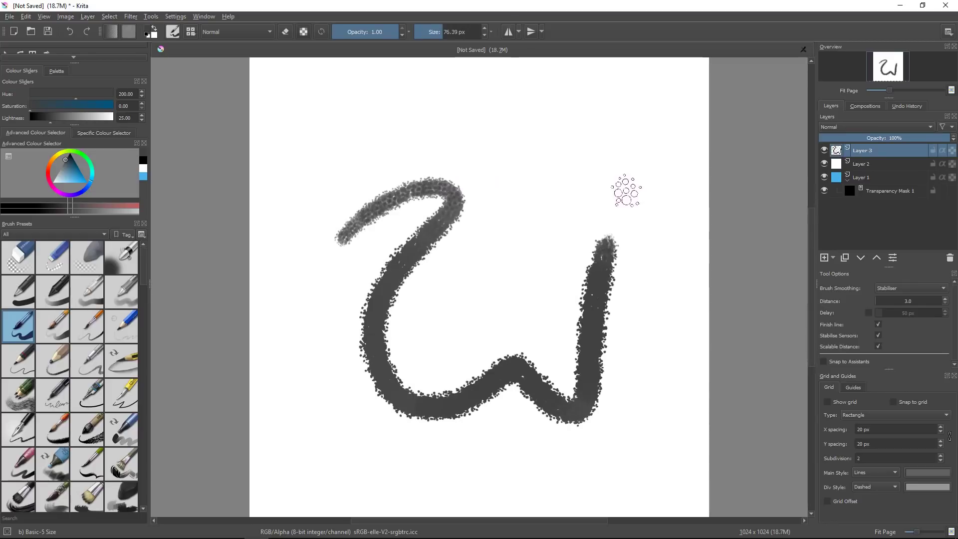
key("Delete")
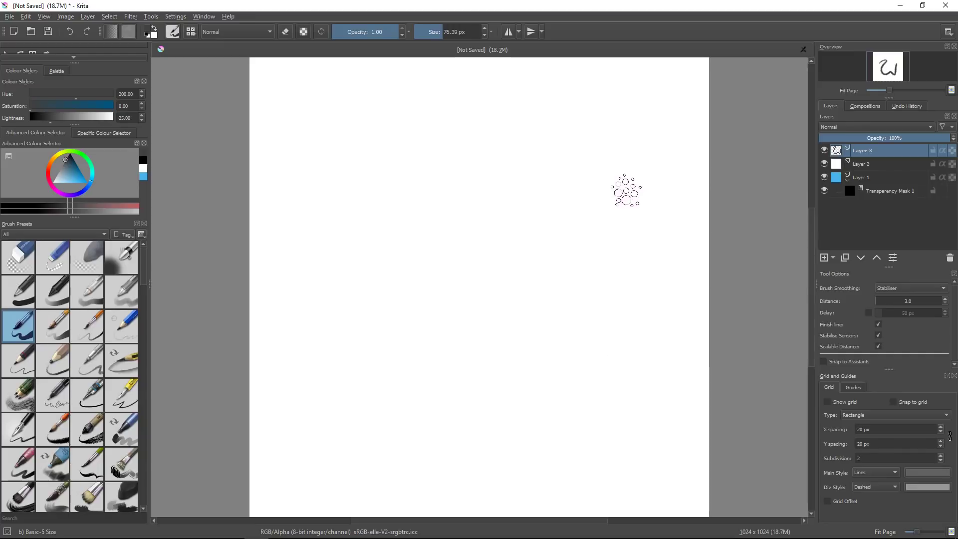
Reselect b) Basic-5 Size and open its brush settings editor with F5.
left_click(49, 331)
left_click(23, 330)
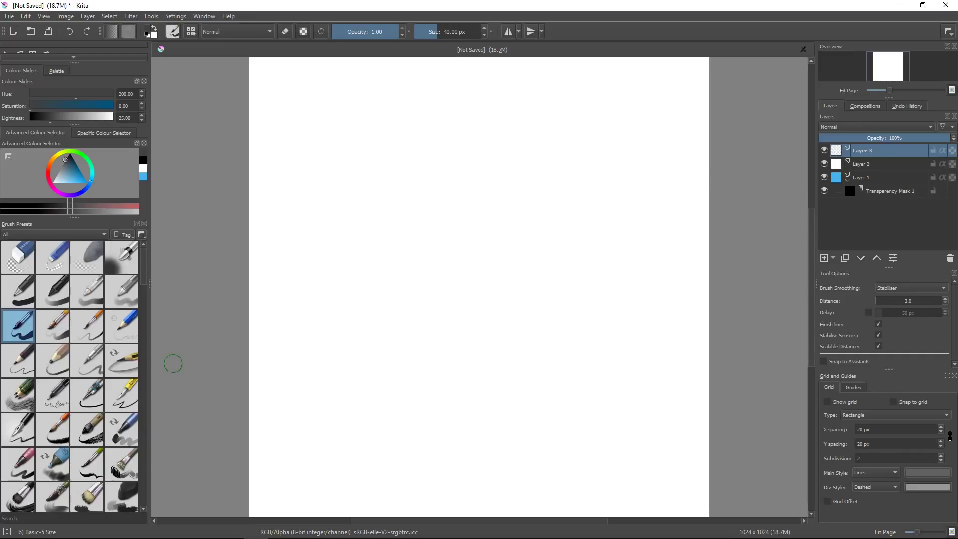
key("F5")
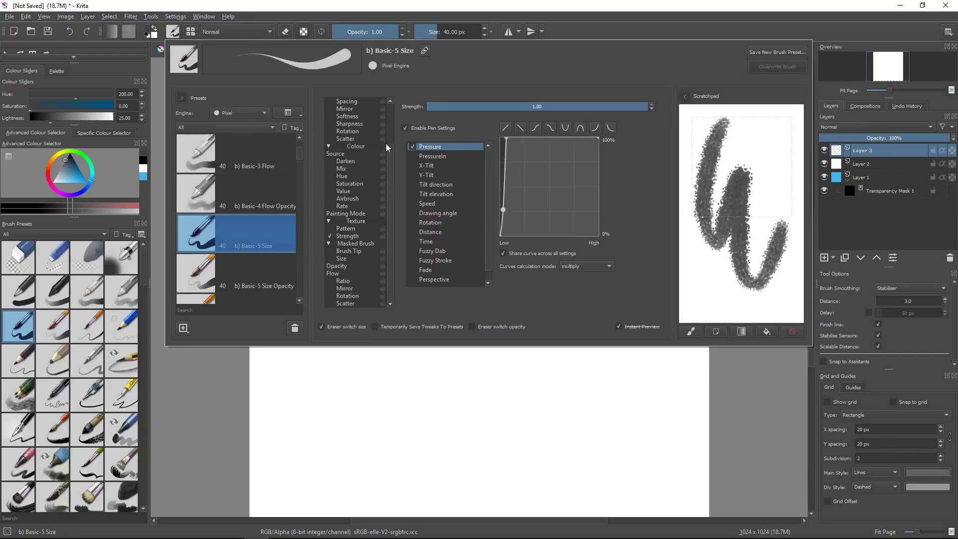
View the Size pressure curve and paint test strokes on the scratchpad, clearing it each time.
scroll(391, 159, "up", 3)
left_click(330, 140)
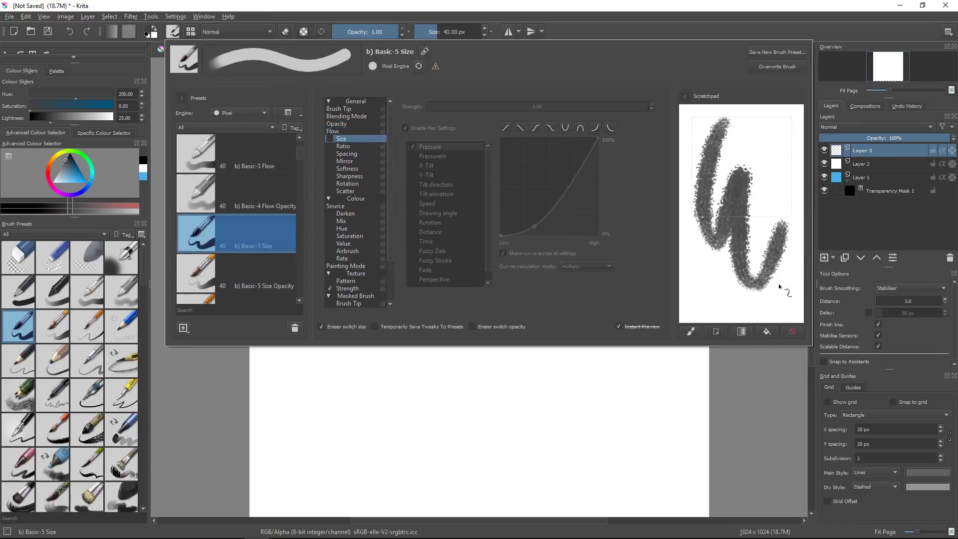
left_click(792, 332)
mouse_move(720, 267)
left_mouse_down()
mouse_move(765, 265)
mouse_move(788, 192)
left_mouse_up()
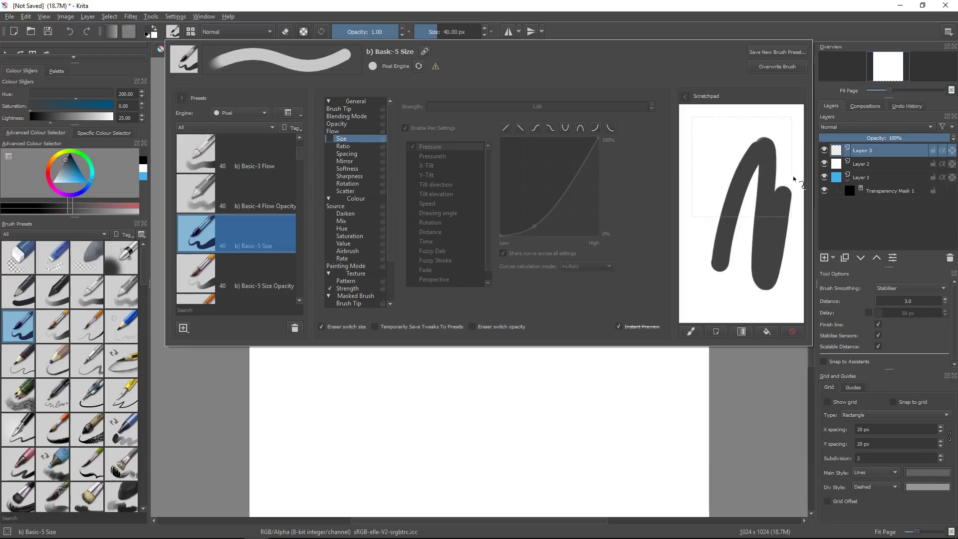
left_click(793, 332)
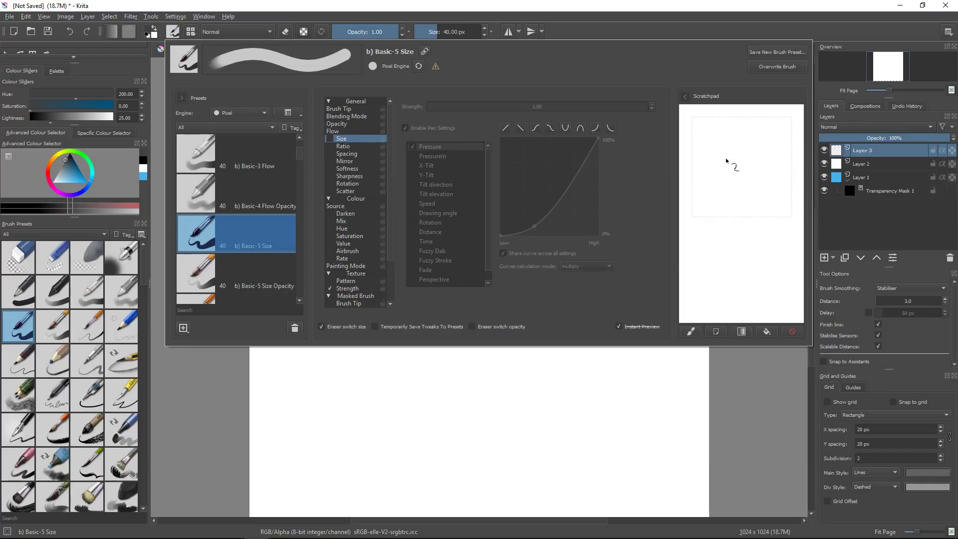
mouse_move(726, 160)
left_mouse_down()
mouse_move(714, 208)
mouse_move(733, 249)
mouse_move(775, 139)
left_mouse_up()
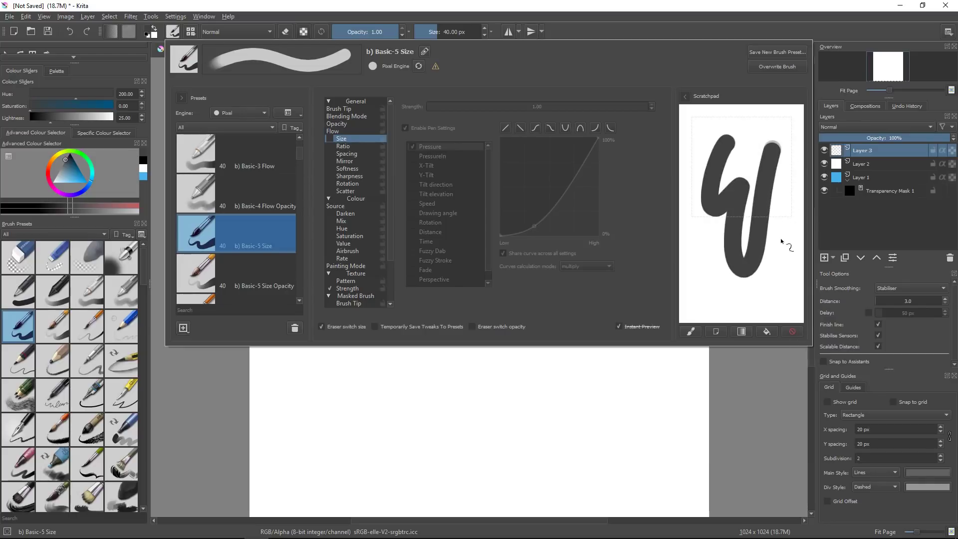
left_click(794, 331)
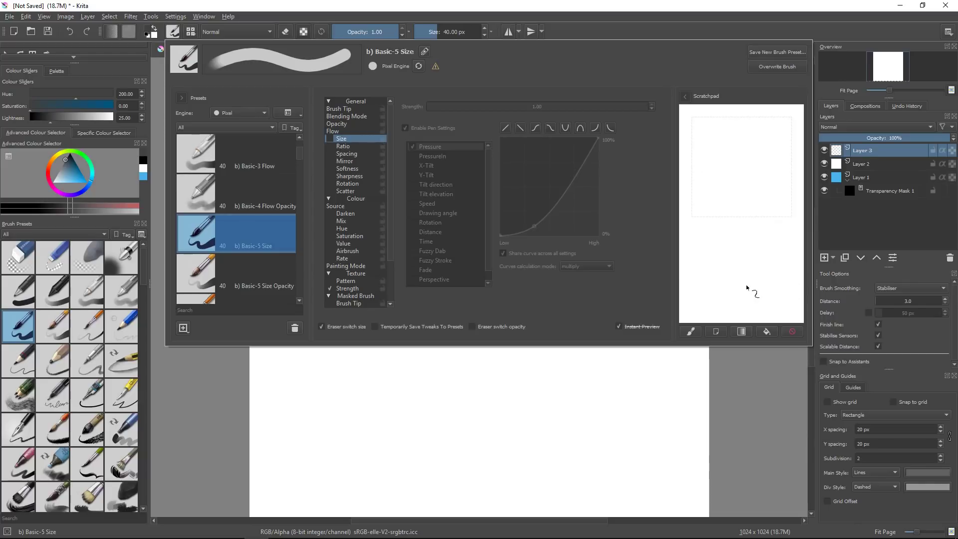
Look through the Ratio and Scatter options, then show the Brush Tip page.
left_click(357, 147)
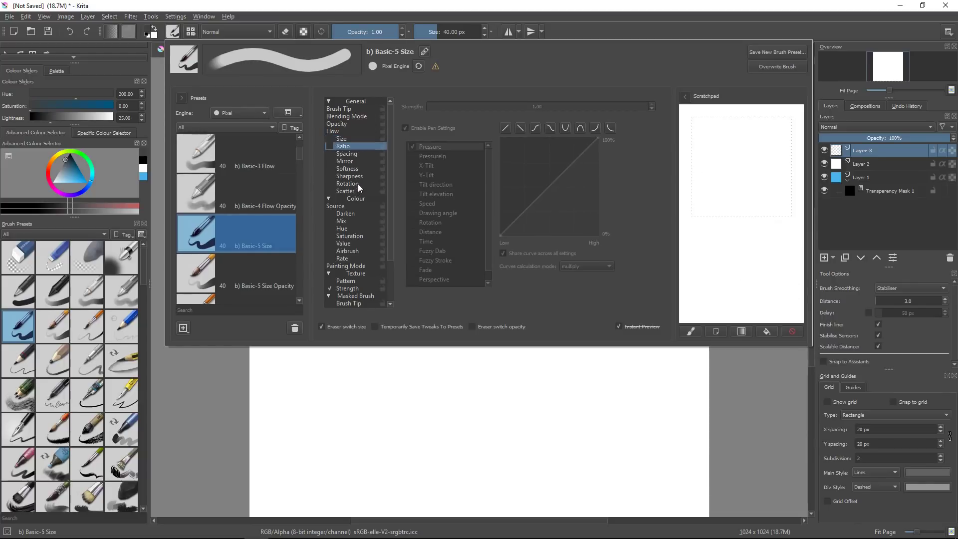
left_click(354, 191)
left_click(357, 147)
left_click(357, 109)
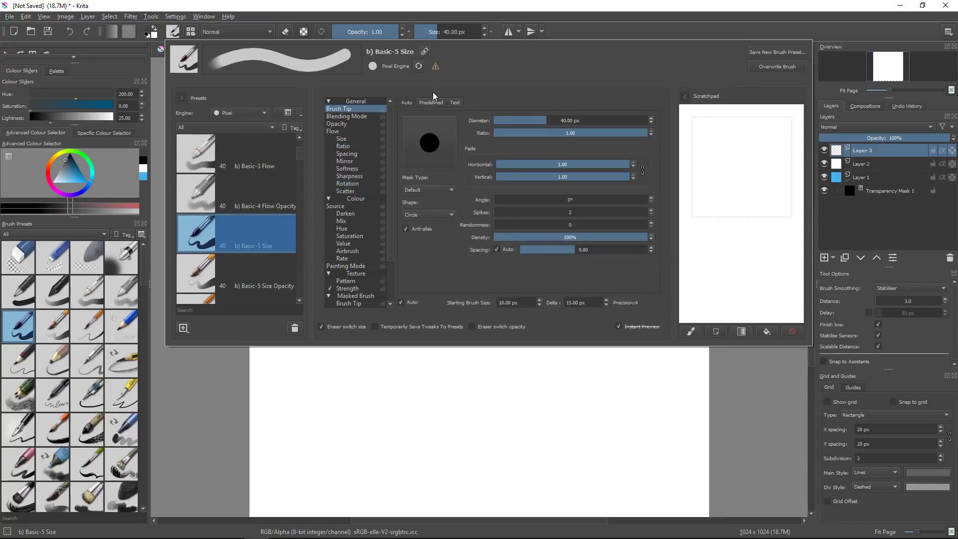
Choose the predefined bristles_circle_dense tip with auto spacing at 1.88, testing it on the scratchpad.
left_click(431, 102)
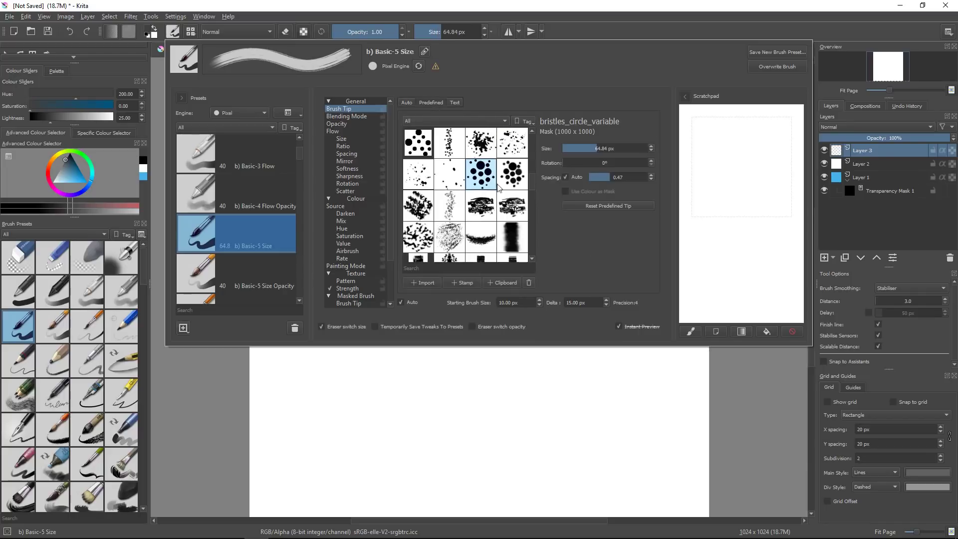
left_click(494, 143)
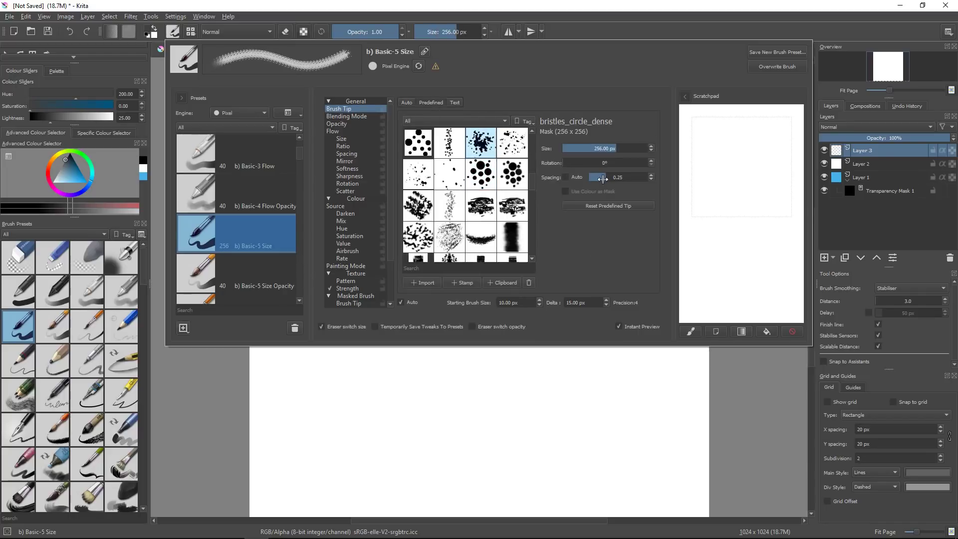
left_click(565, 177)
left_click_drag(617, 177, 633, 179)
mouse_move(750, 138)
left_mouse_down()
mouse_move(734, 132)
mouse_move(703, 170)
mouse_move(713, 224)
left_mouse_up()
left_click(792, 332)
Shrink the tip to 55.89 px and paint test strokes on the scratchpad.
left_click_drag(600, 144, 594, 159)
mouse_move(734, 143)
left_mouse_down()
mouse_move(751, 255)
mouse_move(792, 287)
left_mouse_up()
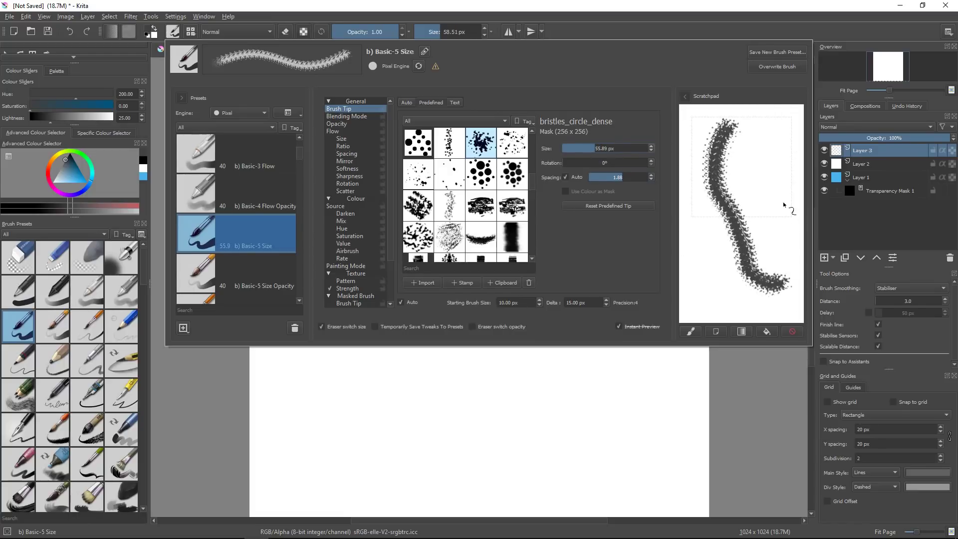
left_click(792, 330)
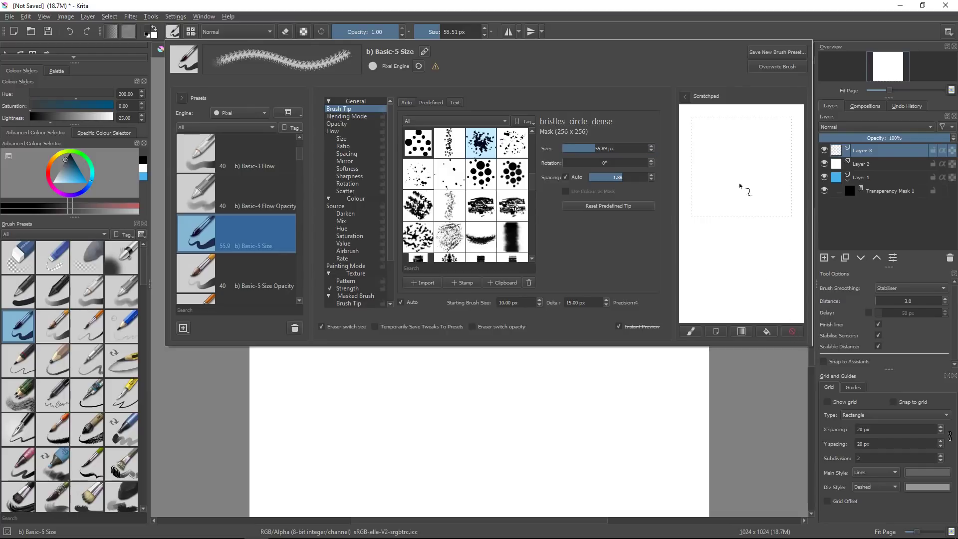
left_click_drag(725, 128, 734, 274)
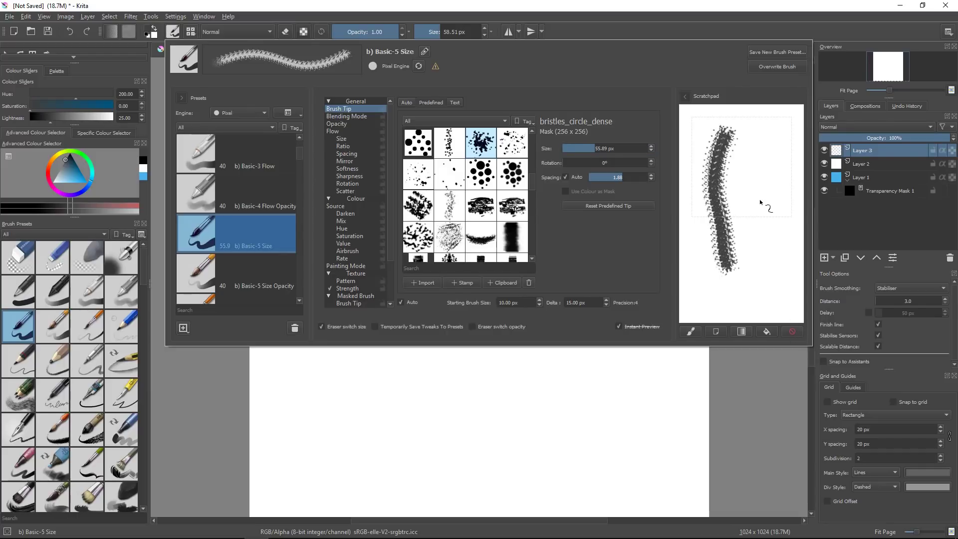
left_click_drag(769, 121, 763, 299)
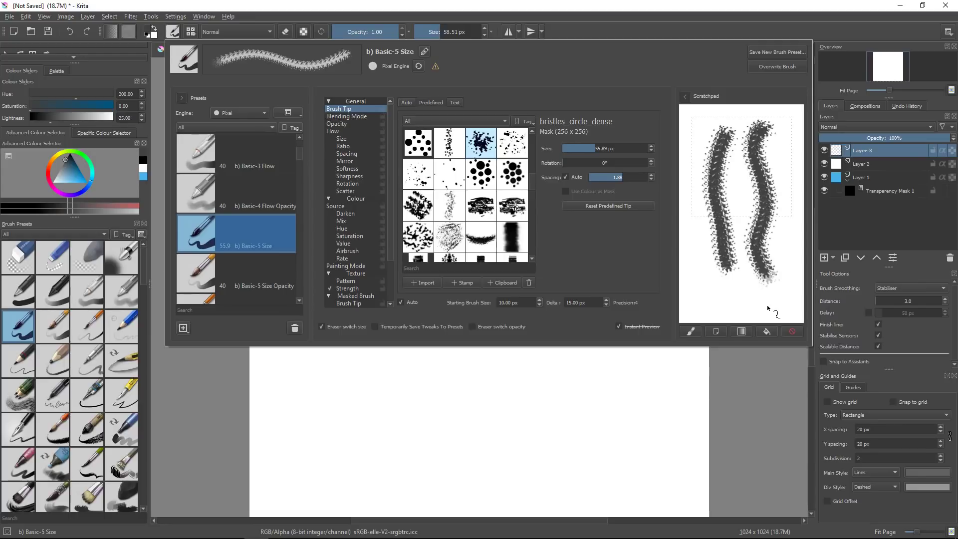
left_click(764, 329)
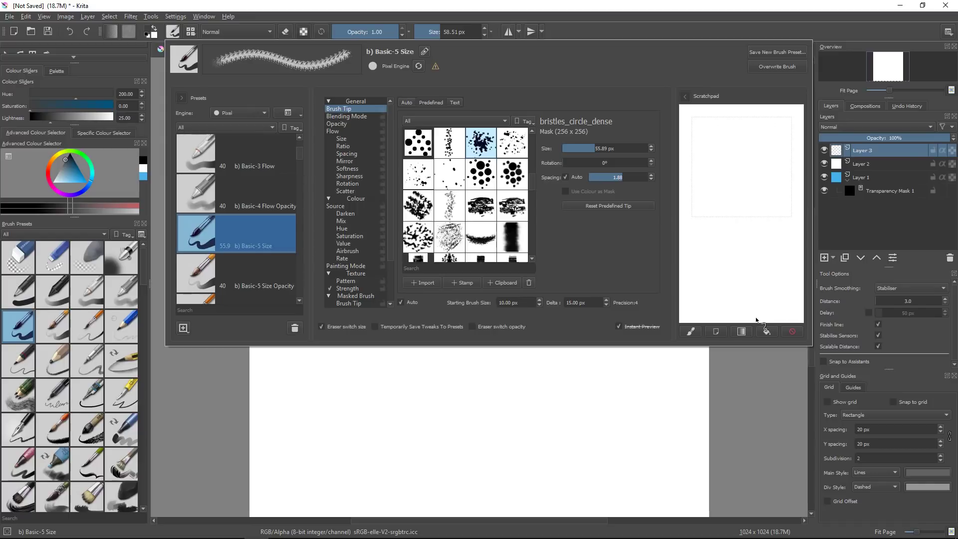
left_click(349, 184)
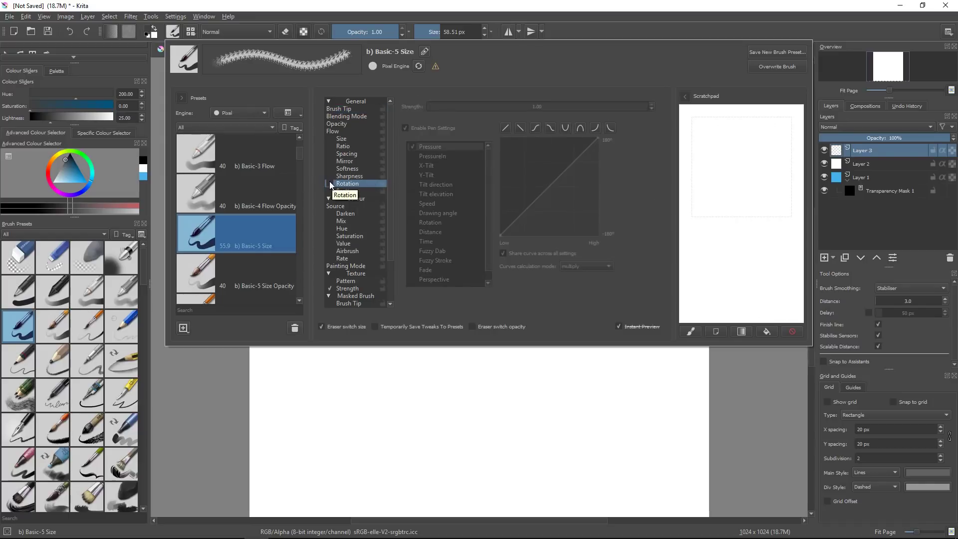
Enable Rotation, test it on the scratchpad, and set its pressure strength back to 1.00 after trying 0.54.
left_click(330, 183)
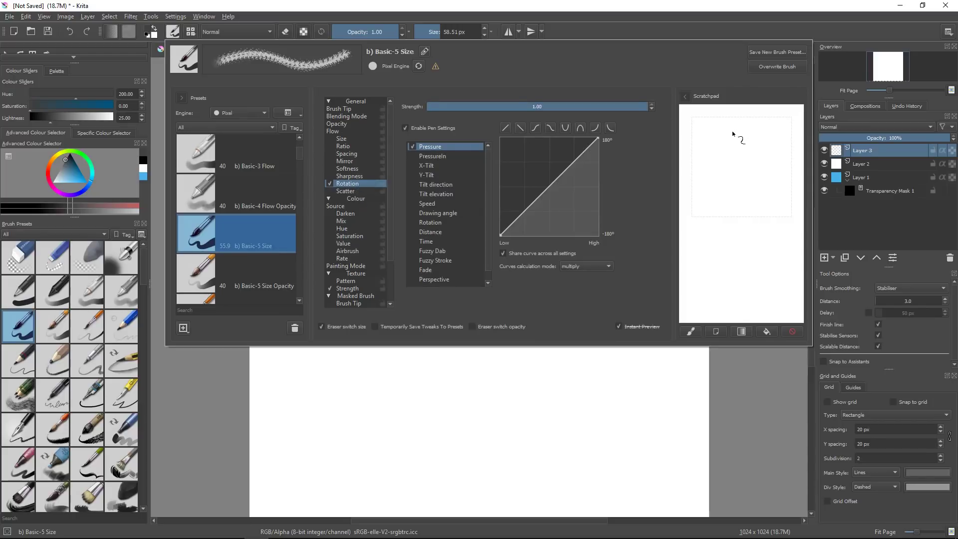
mouse_move(732, 134)
left_mouse_down()
mouse_move(713, 192)
mouse_move(748, 272)
mouse_move(774, 285)
mouse_move(792, 136)
left_mouse_up()
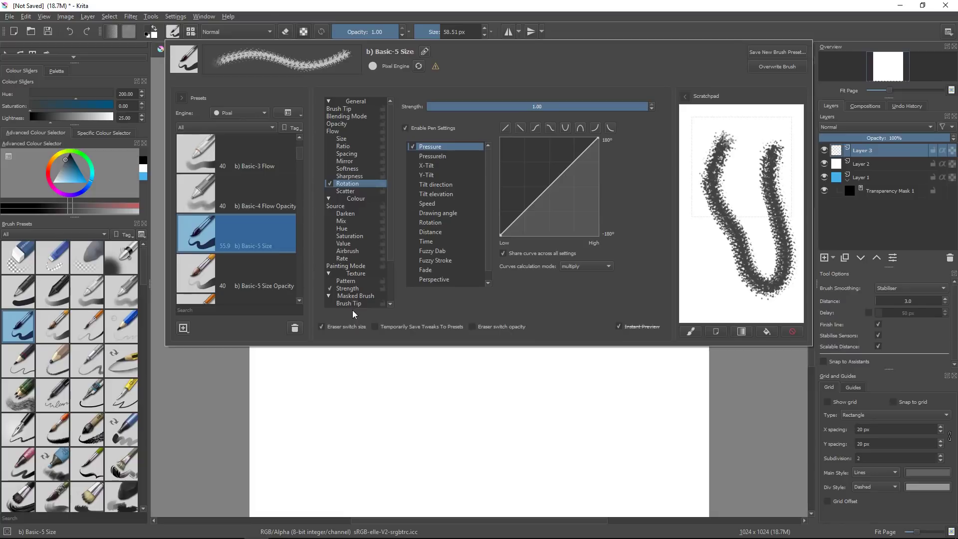
left_click(329, 289)
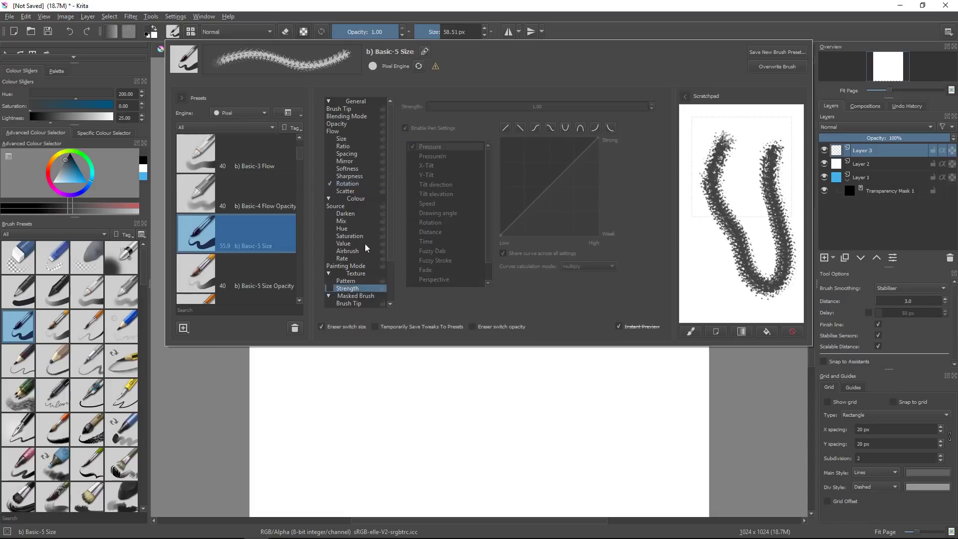
left_click(357, 185)
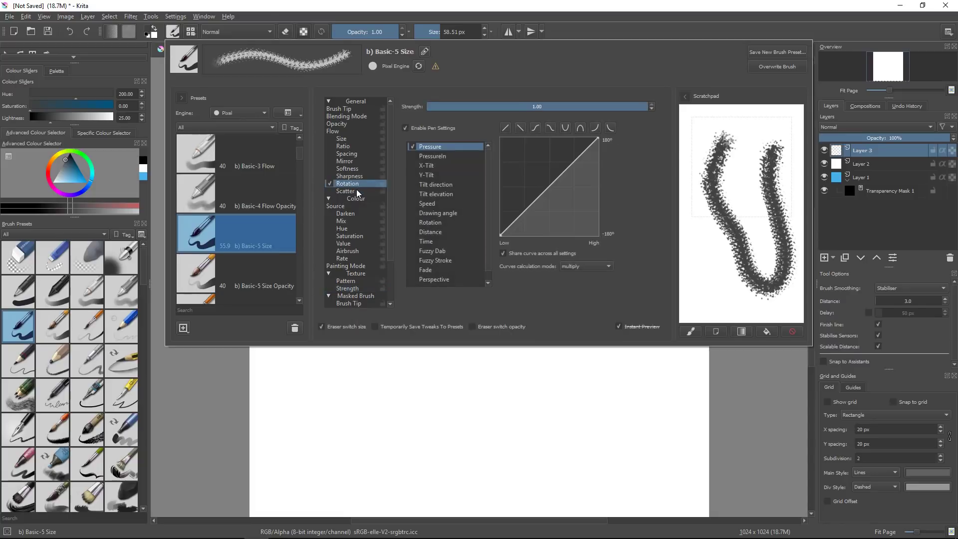
left_click(793, 331)
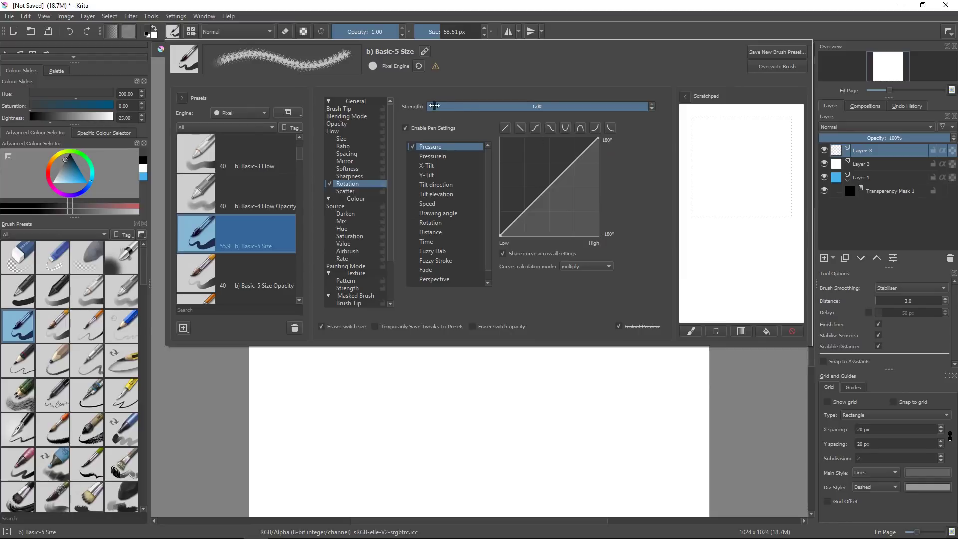
left_click_drag(640, 106, 453, 110)
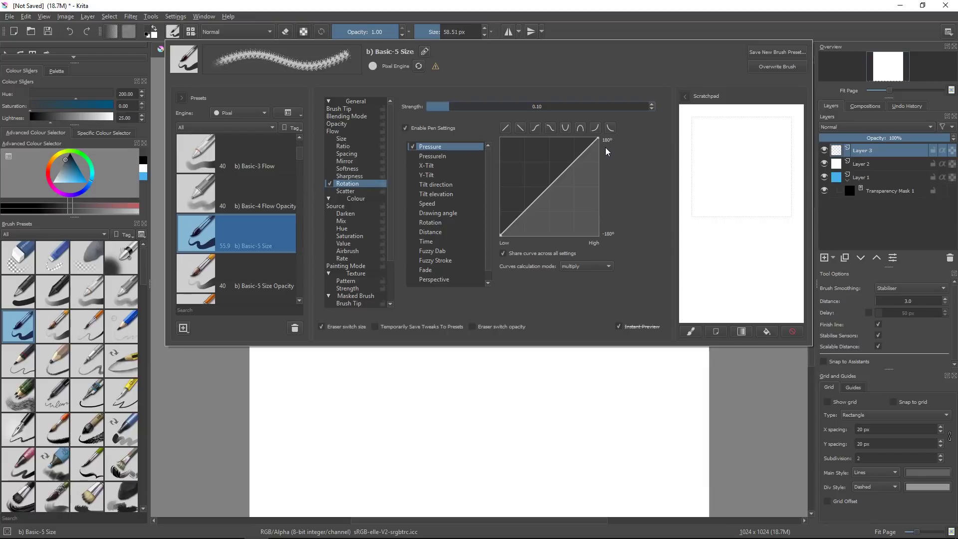
left_click_drag(485, 106, 646, 107)
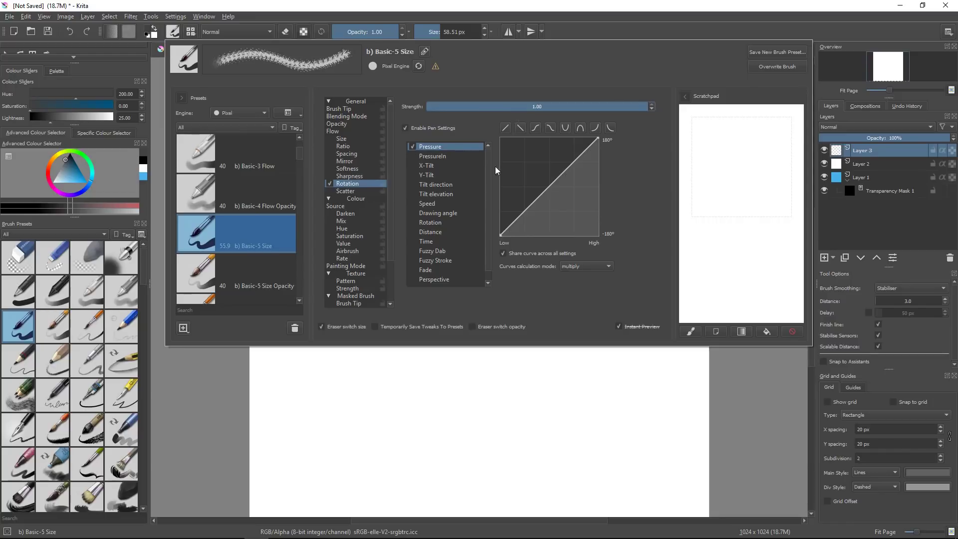
Select the Fuzzy Stroke sensor and stamp test dabs on the scratchpad.
left_click_drag(488, 179, 490, 212)
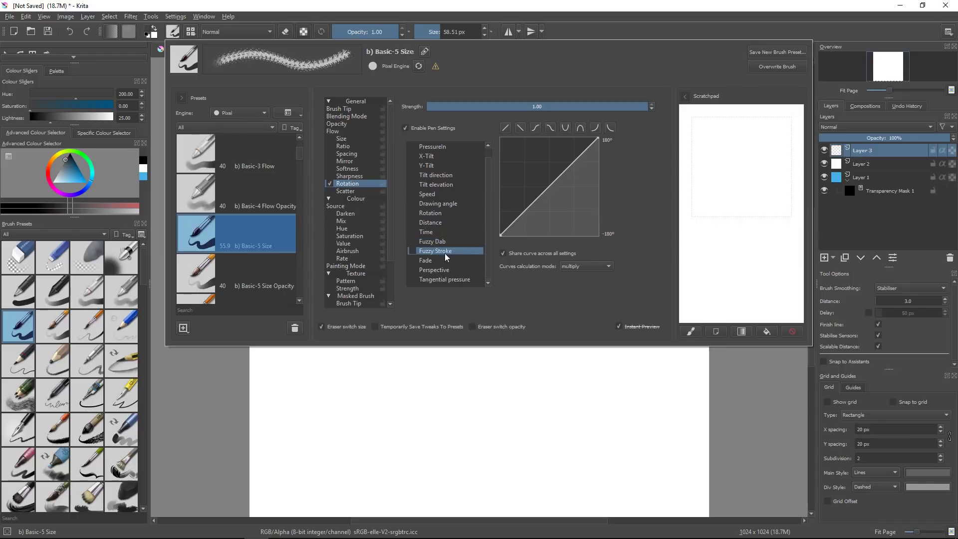
left_click(460, 250)
left_click(715, 136)
left_click(731, 182)
left_click(760, 153)
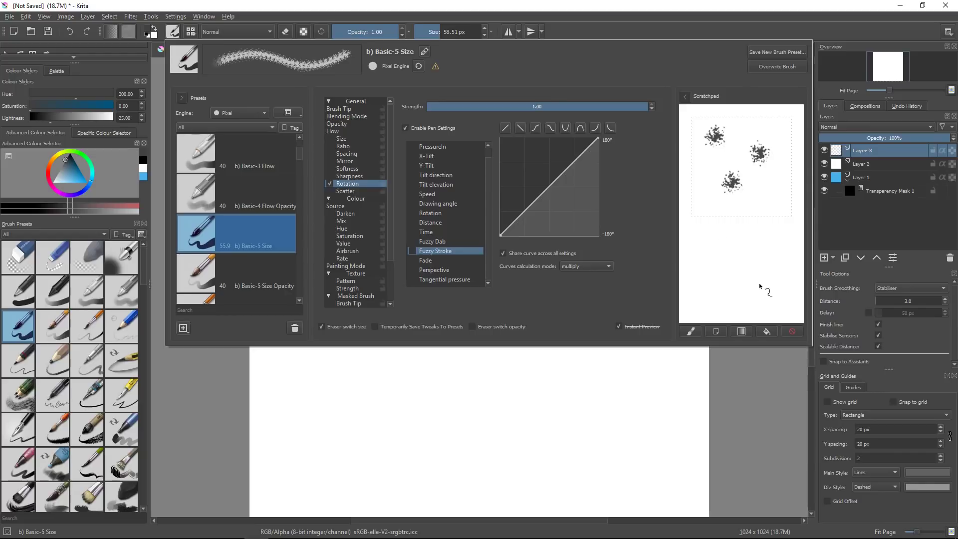
left_click(792, 332)
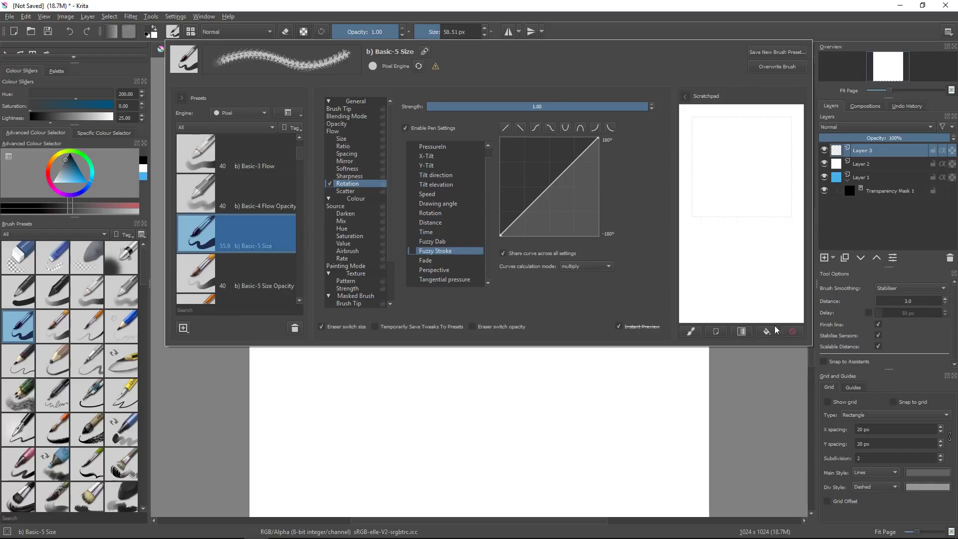
Tick Fuzzy Dab, untick Pressure for rotation, and paint test strokes on the scratchpad.
scroll(493, 233, "up", 1)
left_click(414, 251)
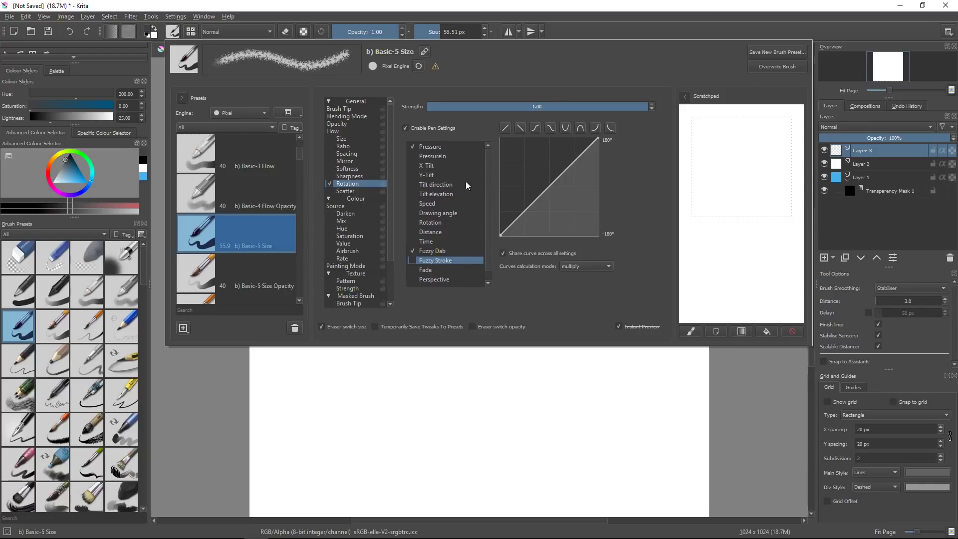
left_click(412, 147)
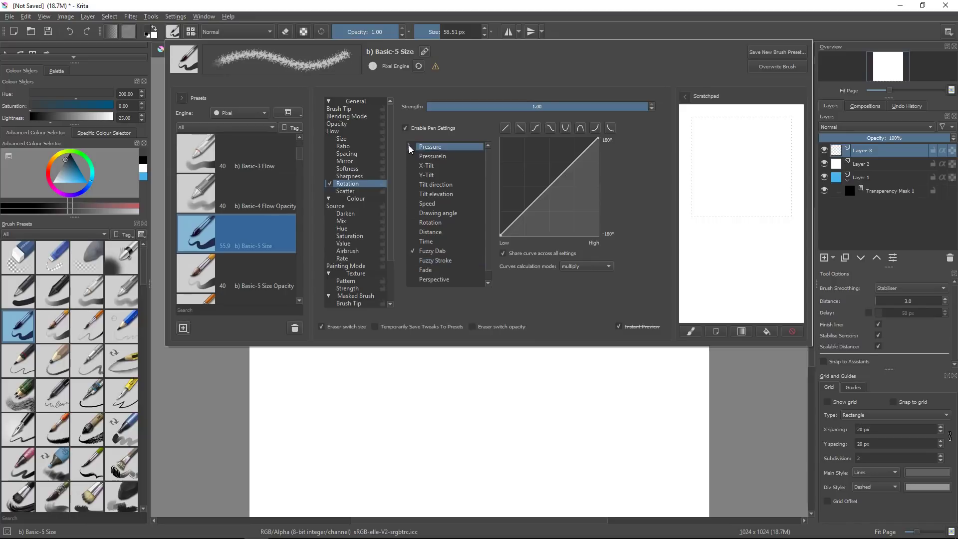
mouse_move(739, 123)
left_mouse_down()
mouse_move(722, 164)
mouse_move(728, 223)
mouse_move(775, 305)
left_mouse_up()
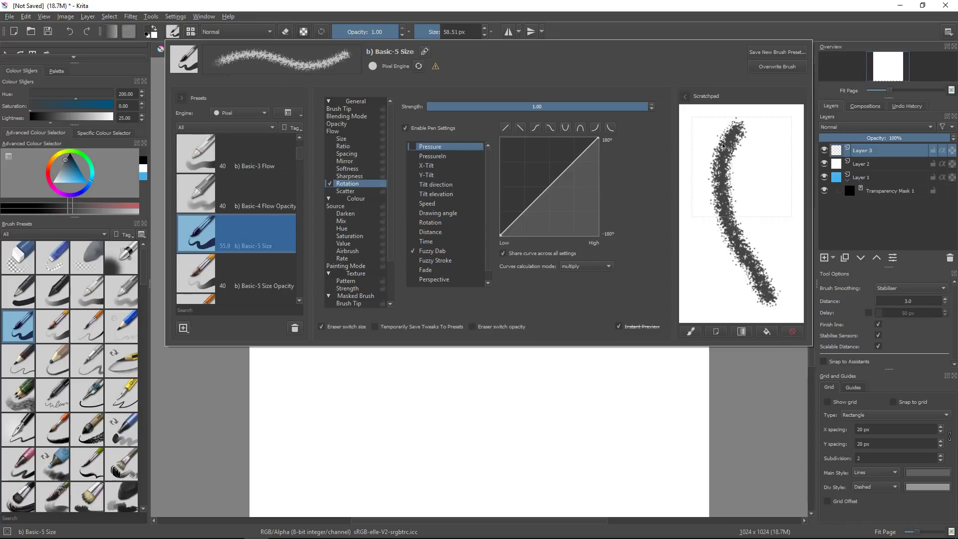
left_click(793, 333)
mouse_move(723, 123)
left_mouse_down()
mouse_move(718, 256)
mouse_move(762, 291)
left_mouse_up()
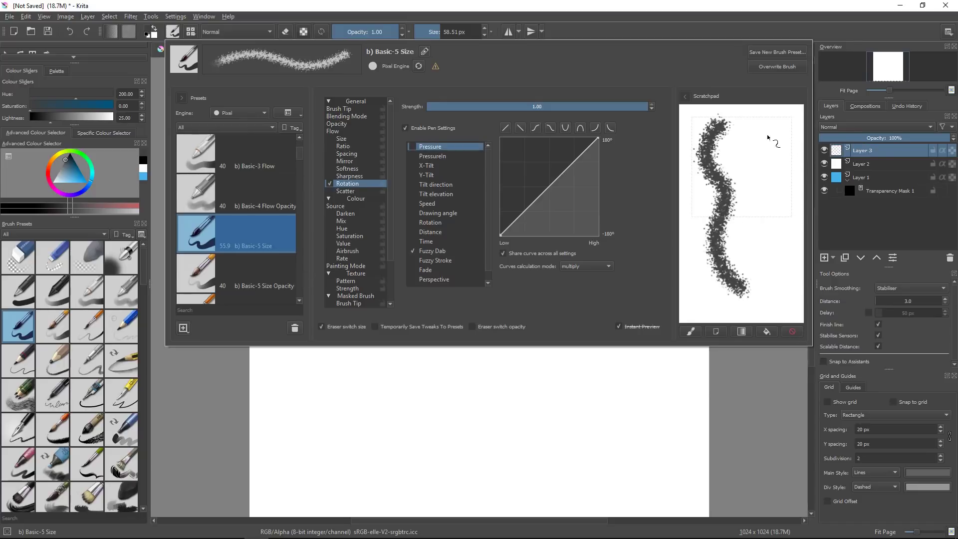
mouse_move(768, 137)
left_mouse_down()
mouse_move(761, 251)
mouse_move(776, 303)
left_mouse_up()
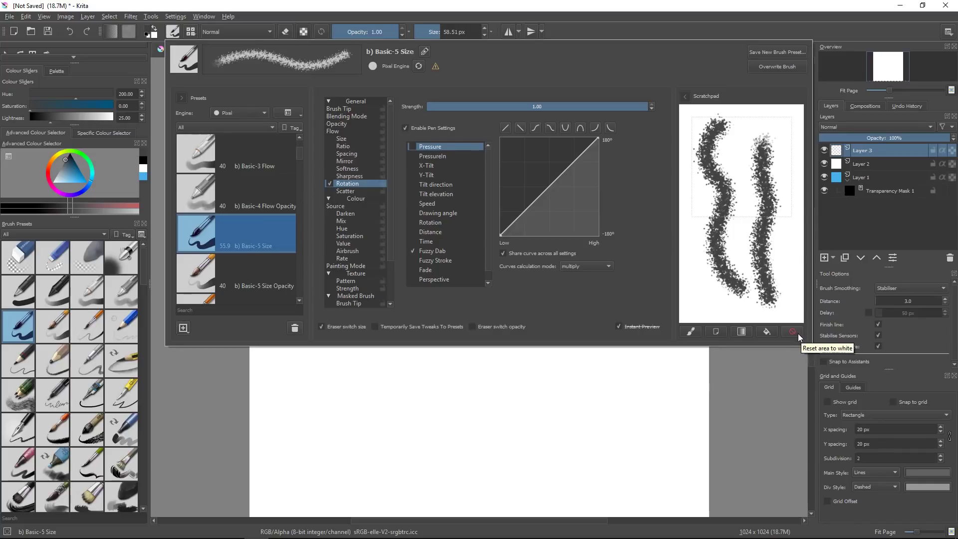
left_click(798, 337)
Turn off Pressure and make rotation follow Drawing angle, testing it on the scratchpad.
left_click(469, 251)
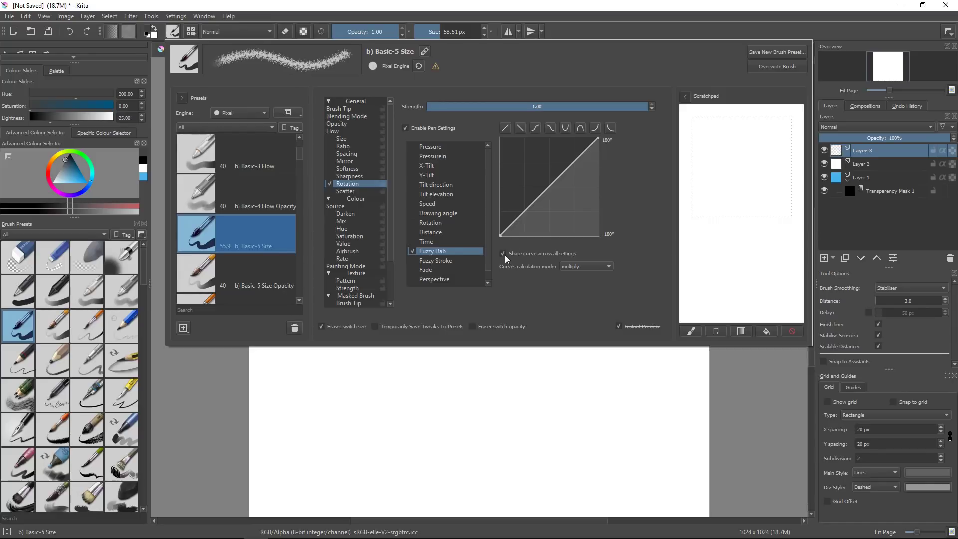
left_click(413, 261)
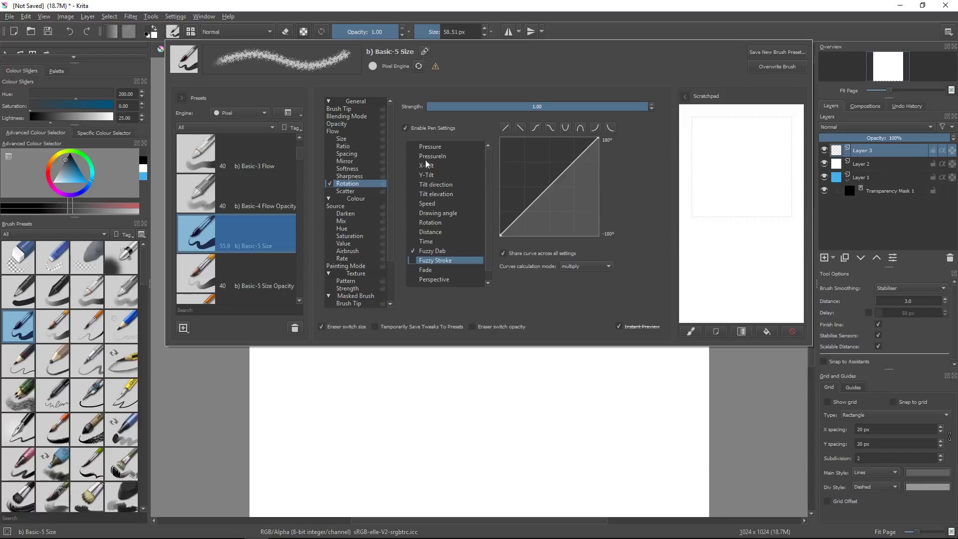
left_click(412, 147)
left_click(413, 147)
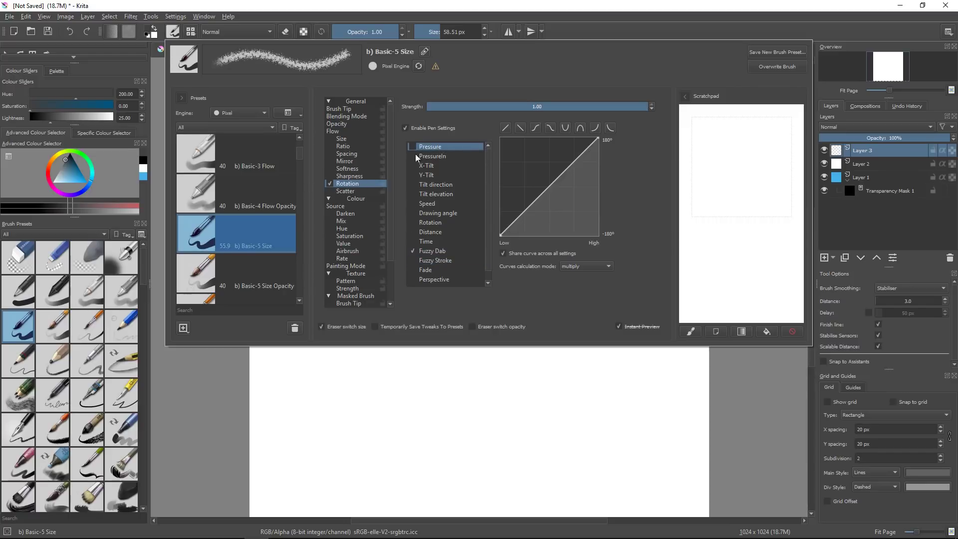
left_click(413, 214)
scroll(442, 220, "down", 2)
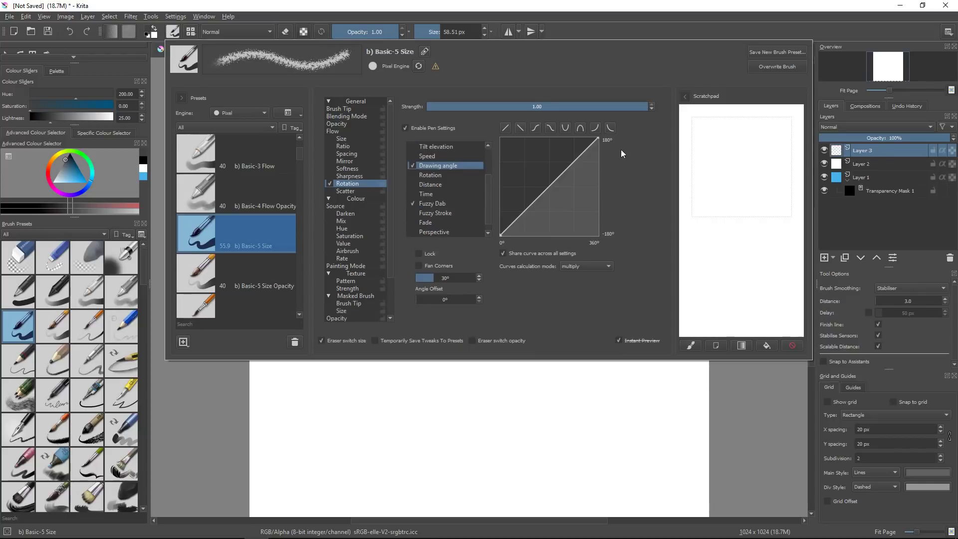
left_click(413, 203)
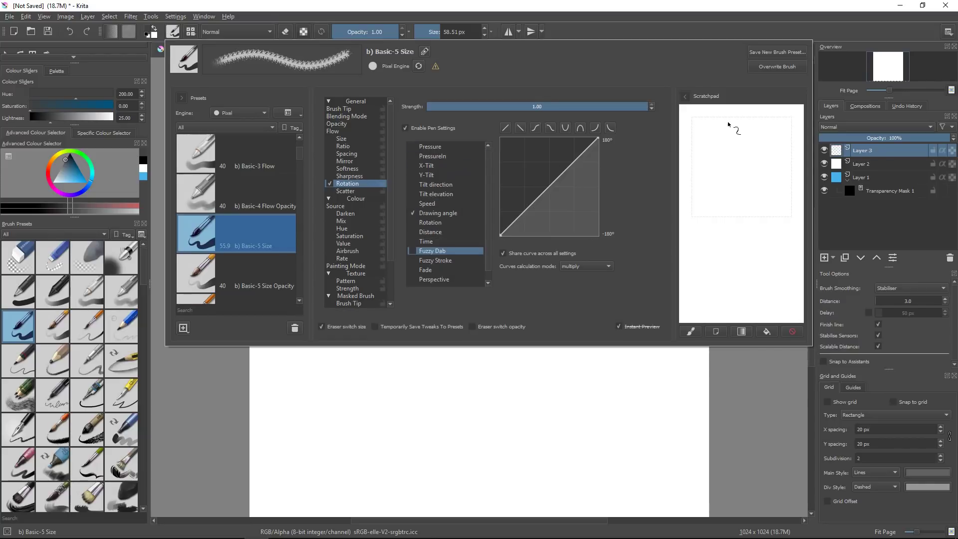
mouse_move(734, 128)
left_mouse_down()
mouse_move(708, 168)
mouse_move(762, 258)
mouse_move(791, 281)
mouse_move(778, 145)
left_mouse_up()
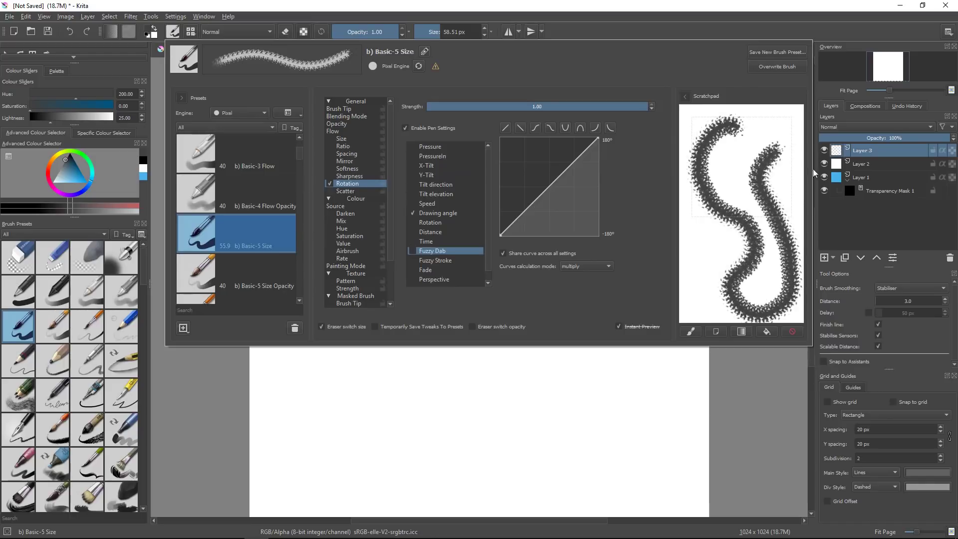
left_click(792, 332)
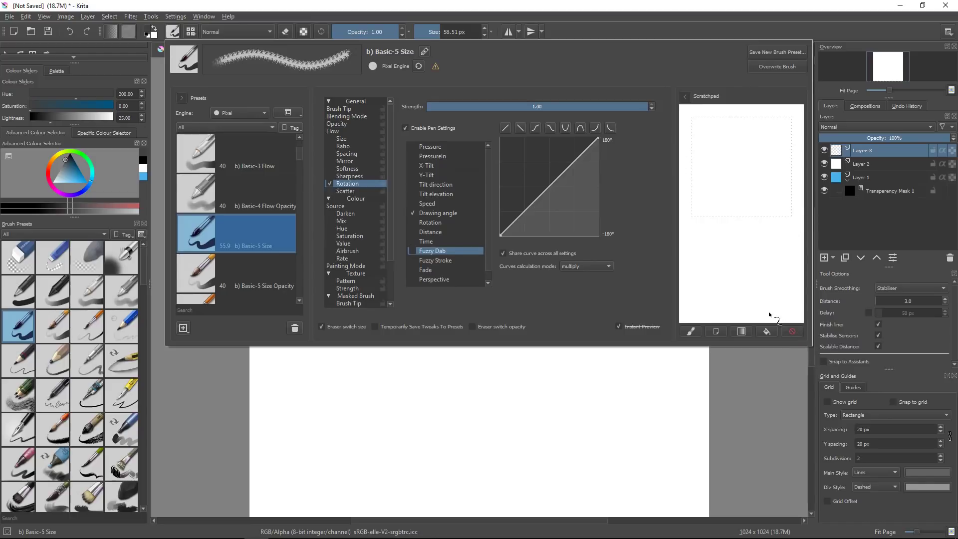
Enable Fuzzy Dab and flatten its curve by raising the low end and lowering the high end.
left_click(413, 251)
mouse_move(721, 131)
left_mouse_down()
mouse_move(703, 190)
mouse_move(749, 230)
mouse_move(781, 137)
mouse_move(786, 231)
left_mouse_up()
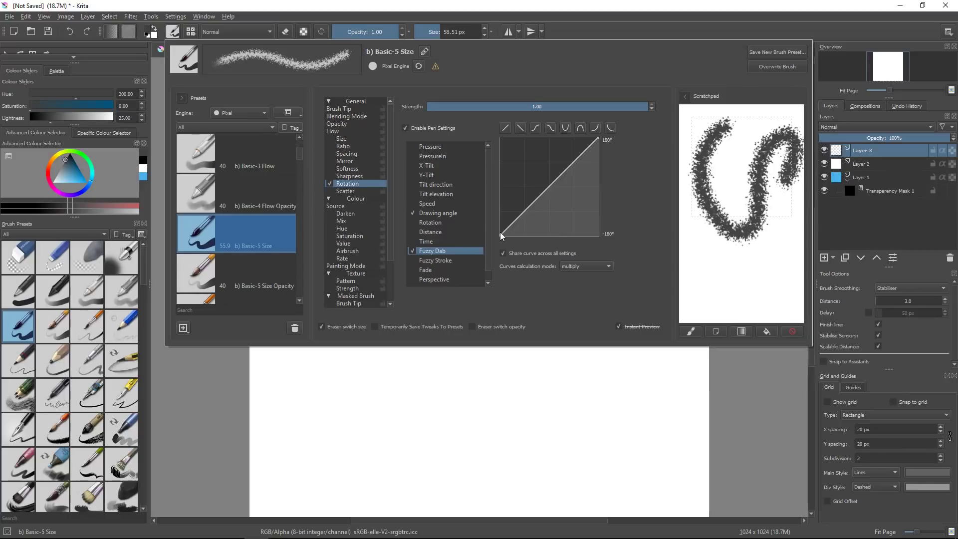
left_click_drag(500, 234, 500, 197)
left_click_drag(597, 138, 598, 180)
mouse_move(743, 131)
left_mouse_down()
mouse_move(742, 239)
mouse_move(790, 180)
left_mouse_up()
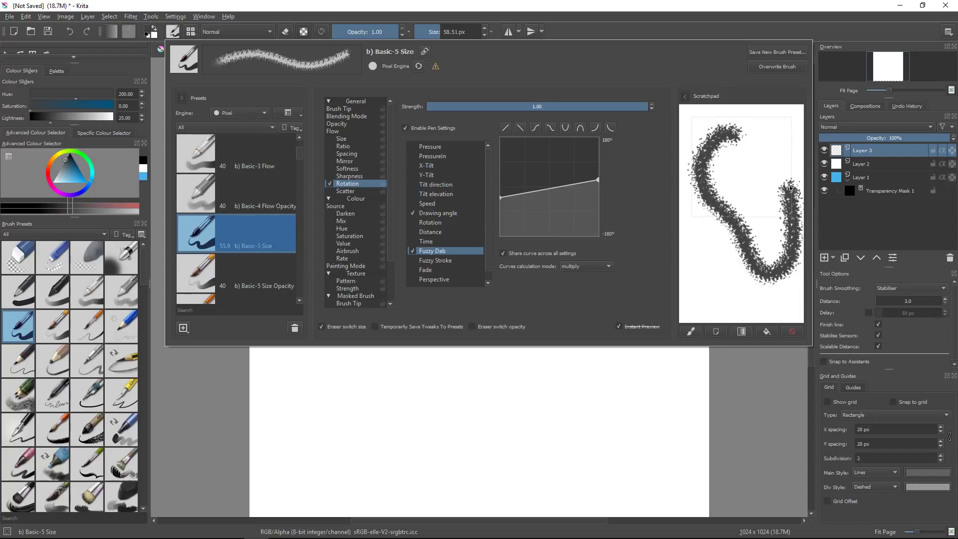
left_click(792, 331)
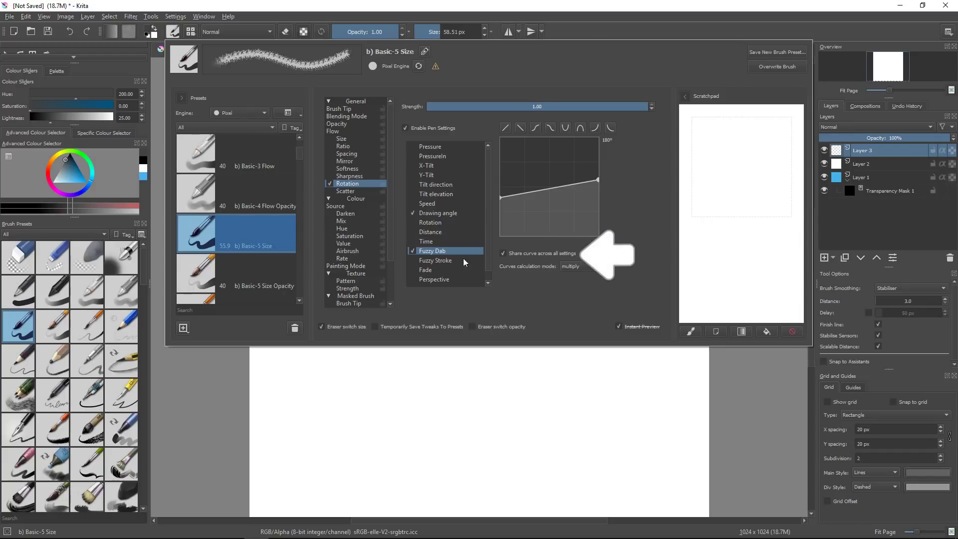
Untick Share curve across all settings and reset the Drawing angle curve to linear.
left_click(439, 213)
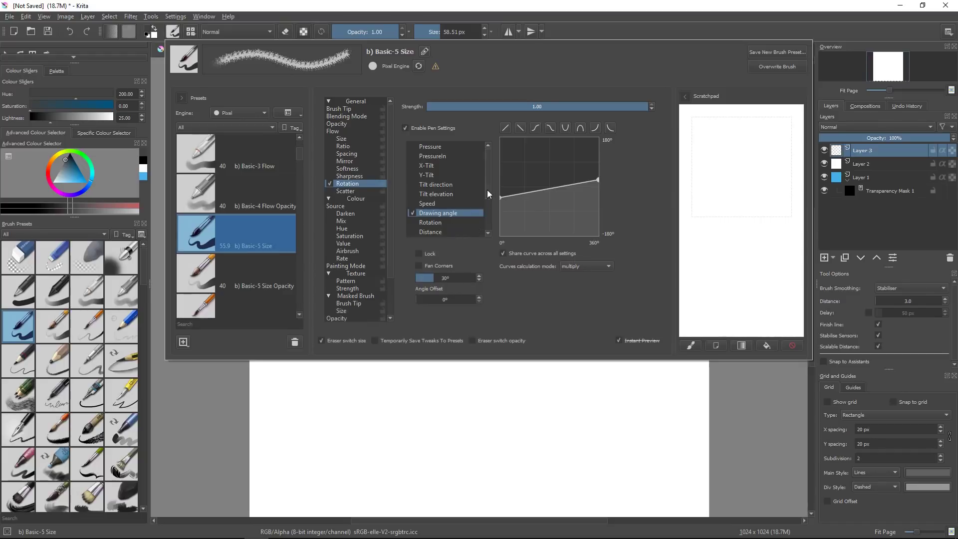
left_click_drag(489, 199, 490, 218)
left_click(532, 256)
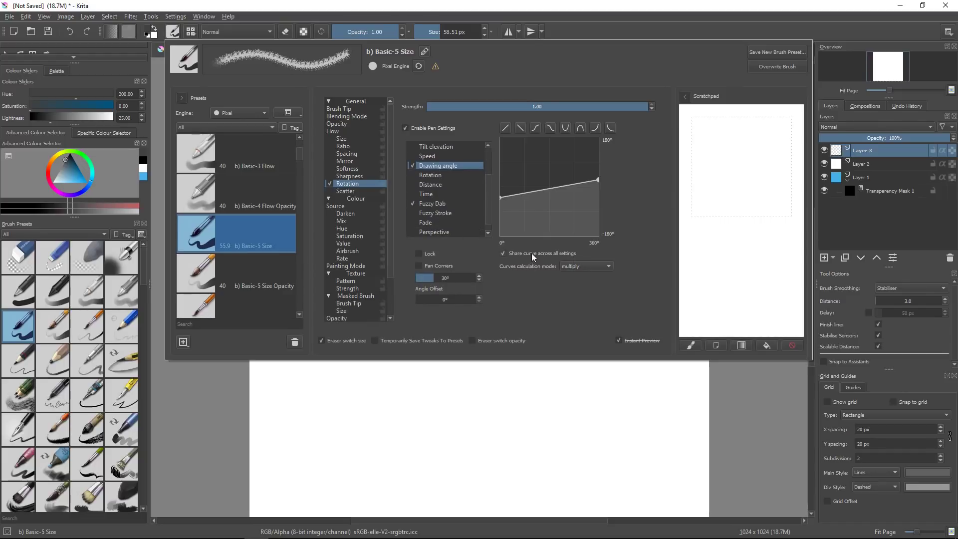
left_click(507, 131)
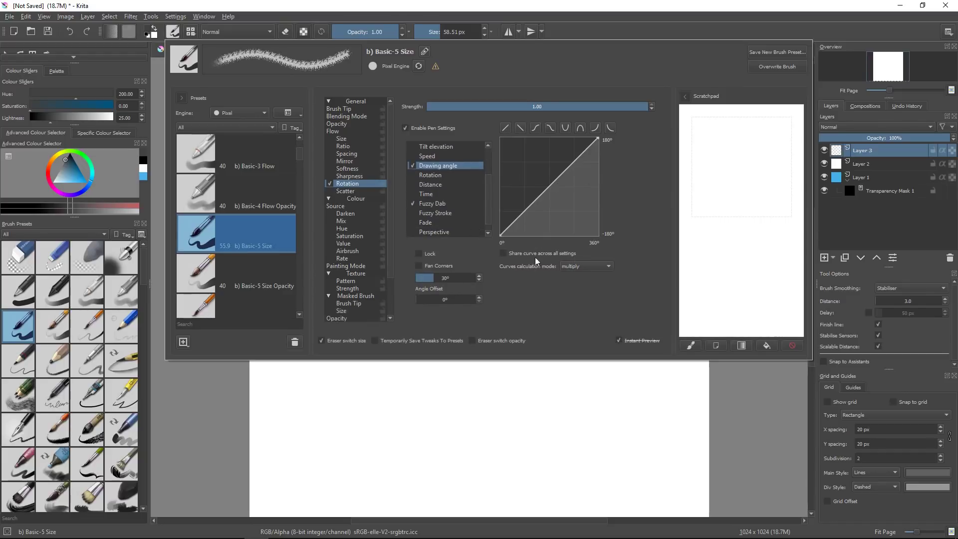
left_click(432, 203)
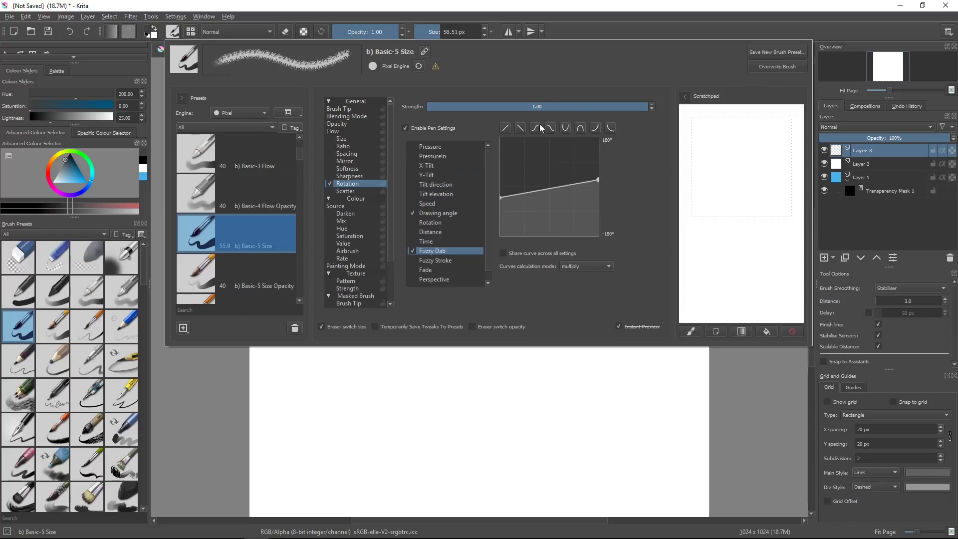
left_click(446, 212)
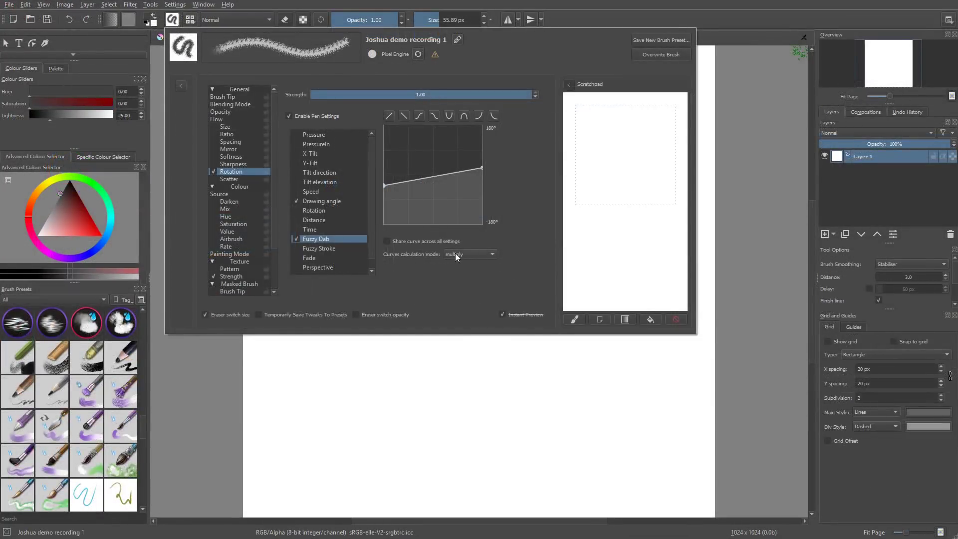
Set Curves calculation mode to addition and paint an S-shaped test stroke on the scratchpad.
mouse_move(455, 256)
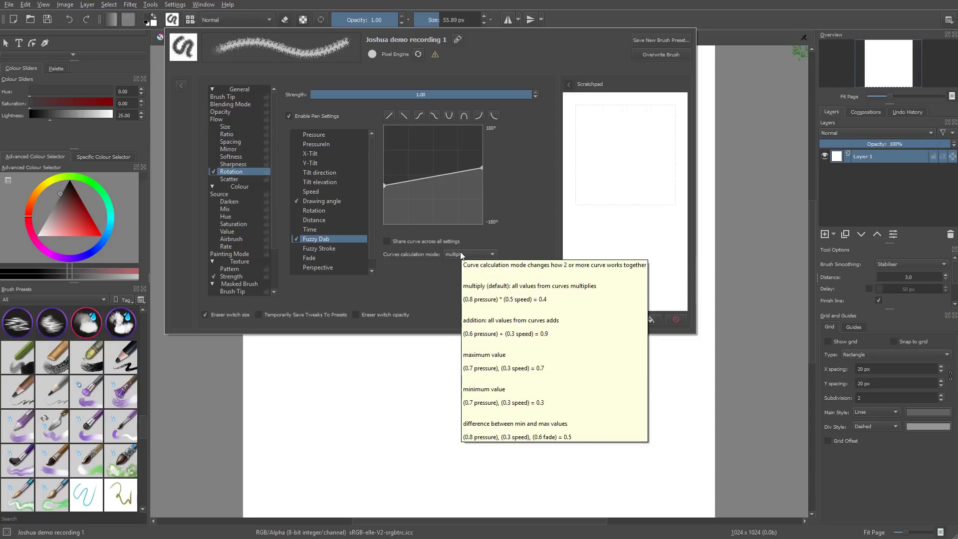
left_click(461, 255)
left_click(466, 262)
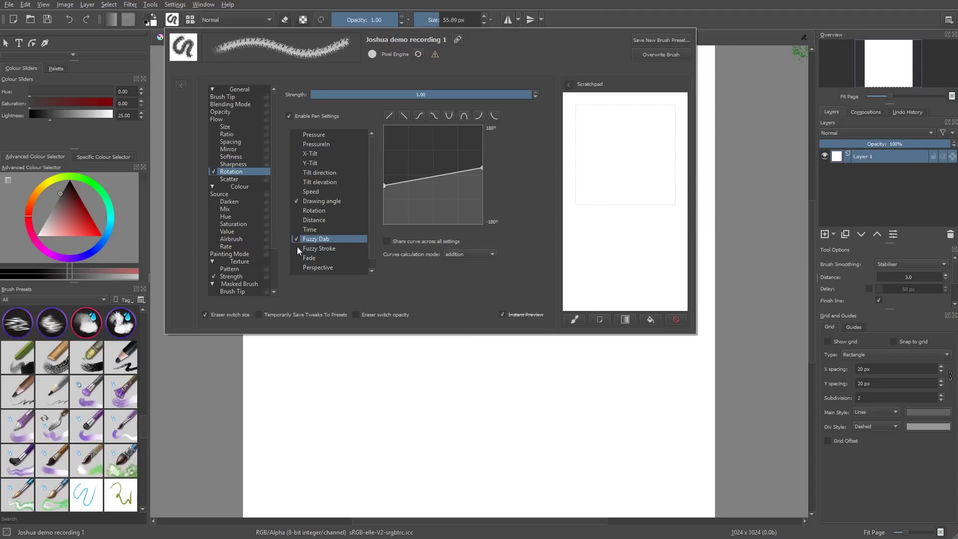
left_click(340, 200)
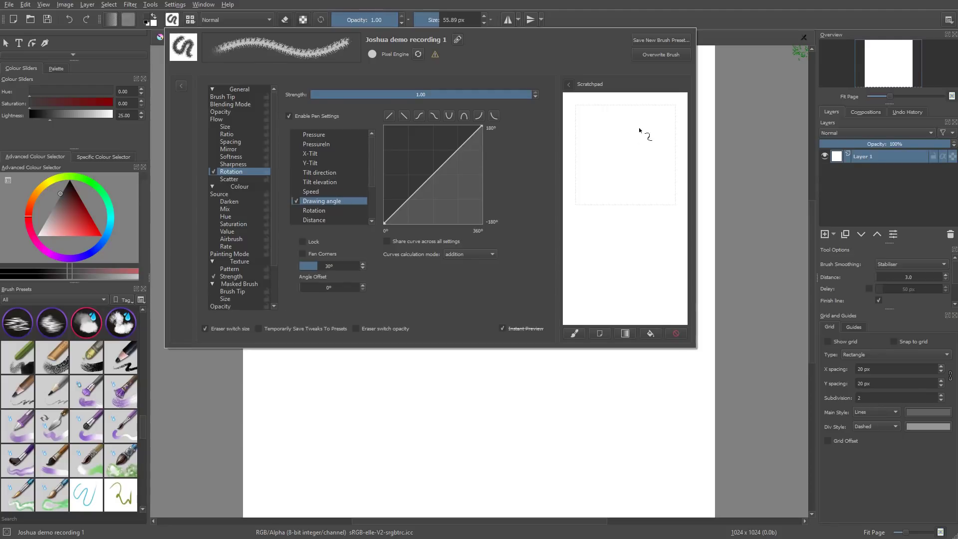
mouse_move(638, 119)
left_mouse_down()
mouse_move(595, 139)
mouse_move(635, 178)
mouse_move(606, 252)
mouse_move(662, 236)
left_mouse_up()
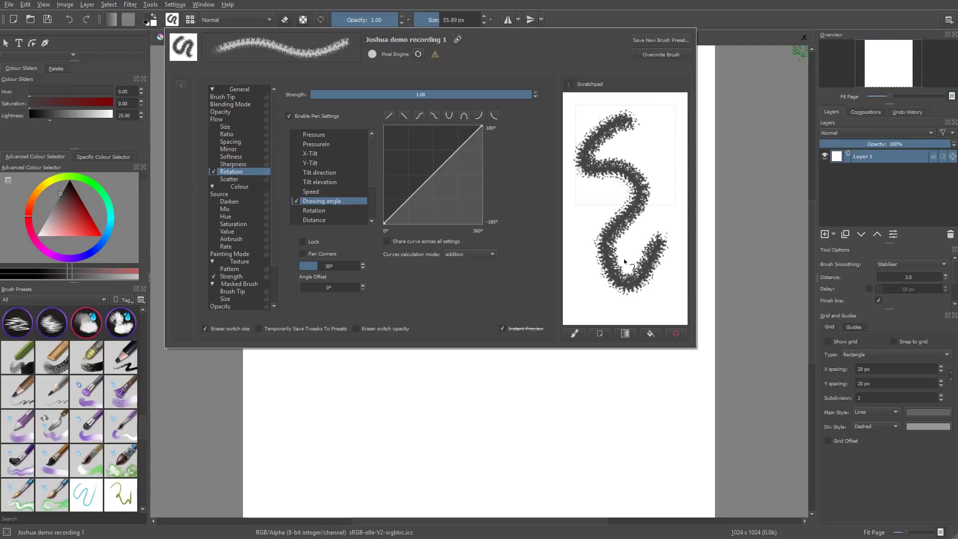
Test a tight 0.61 tip spacing on the scratchpad, then widen spacing to 2.33 and enable Scatter.
left_click(245, 97)
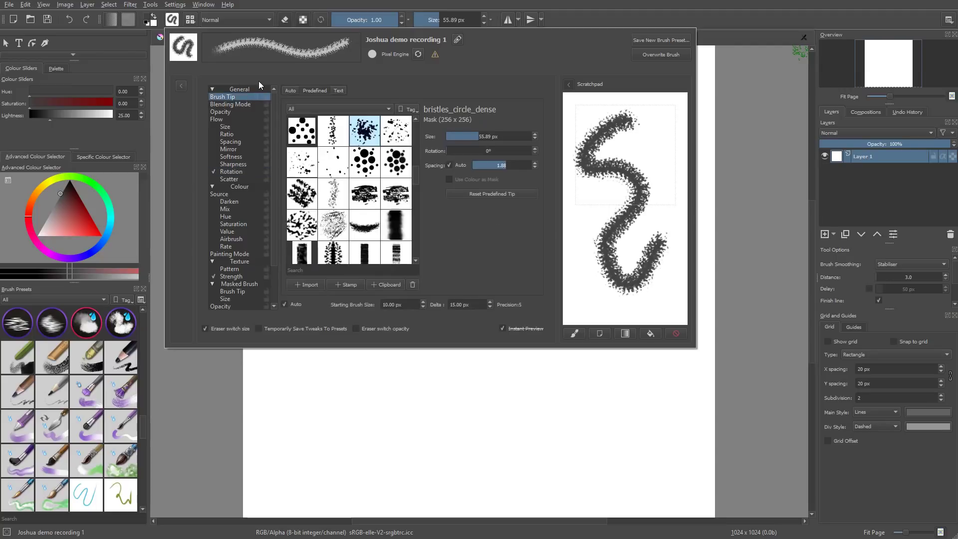
left_click(497, 165)
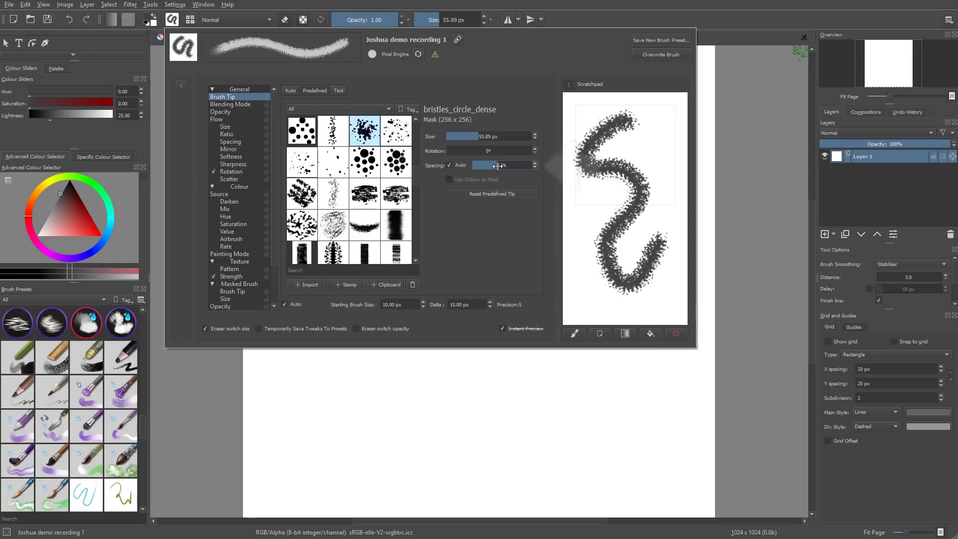
left_click(676, 333)
mouse_move(639, 111)
left_mouse_down()
mouse_move(629, 177)
mouse_move(579, 261)
mouse_move(659, 243)
left_mouse_up()
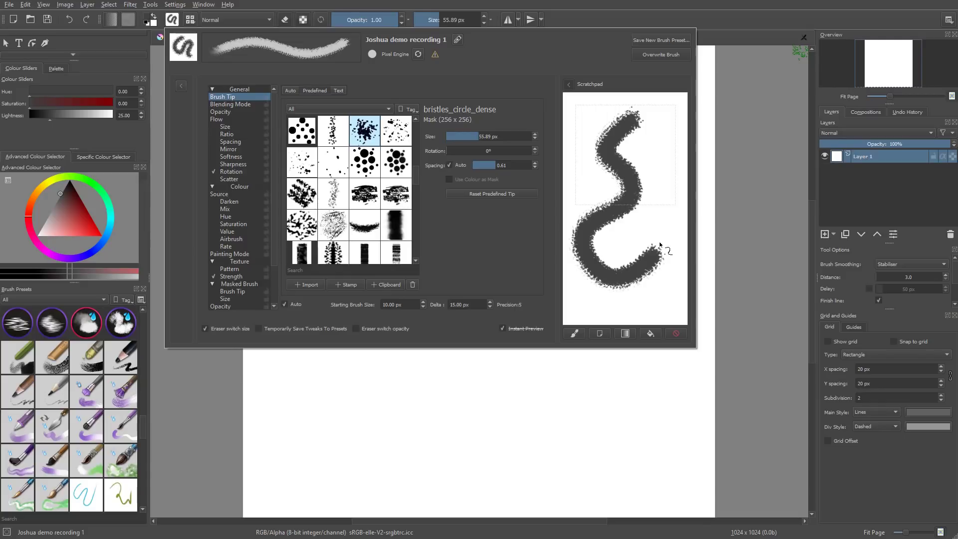
left_click_drag(501, 164, 510, 168)
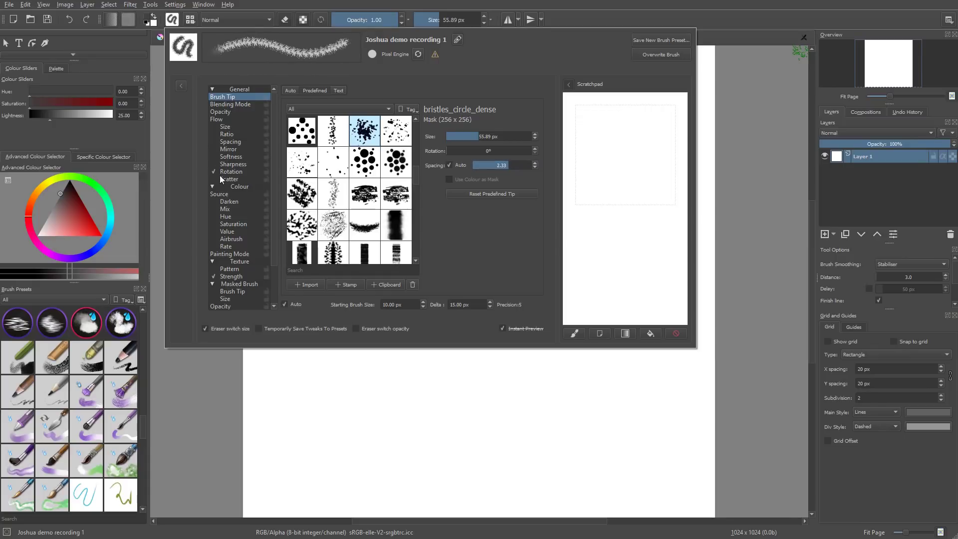
left_click(220, 179)
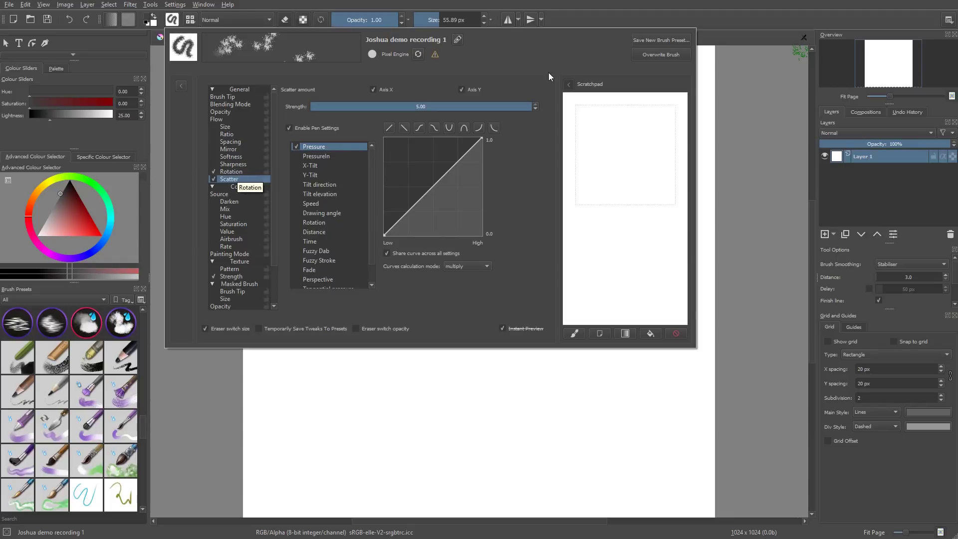
Test scatter on the scratchpad, trying strengths 4.57, 0.72 and 0.94 before settling low at 0.15.
left_click_drag(622, 181, 668, 305)
left_click(676, 332)
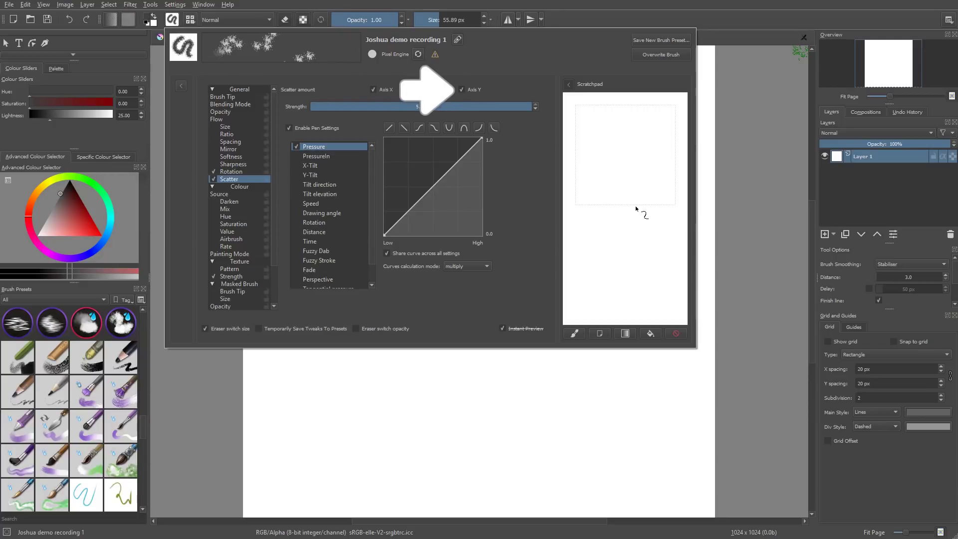
mouse_move(529, 105)
left_mouse_down()
mouse_move(361, 102)
mouse_move(536, 105)
left_mouse_up()
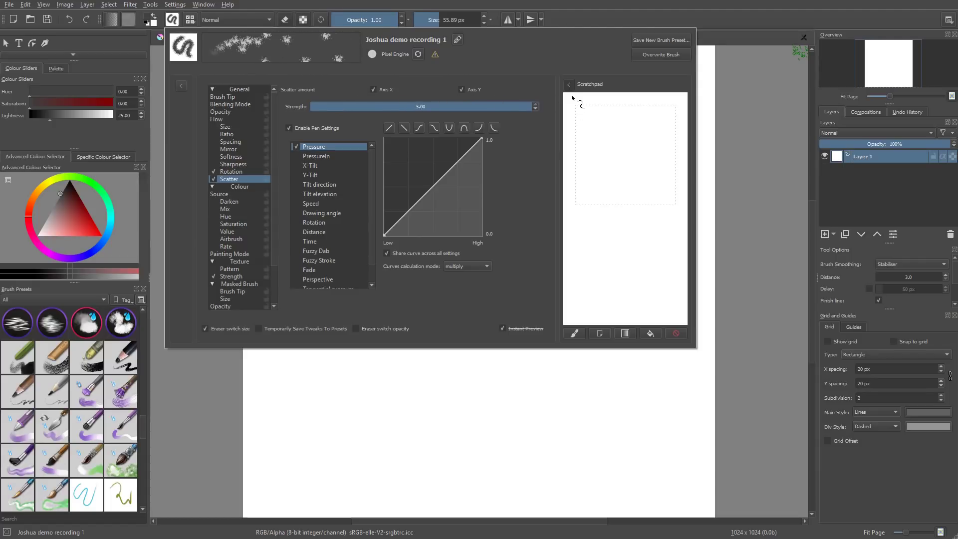
mouse_move(407, 106)
left_mouse_down()
mouse_move(392, 104)
mouse_move(537, 104)
left_mouse_up()
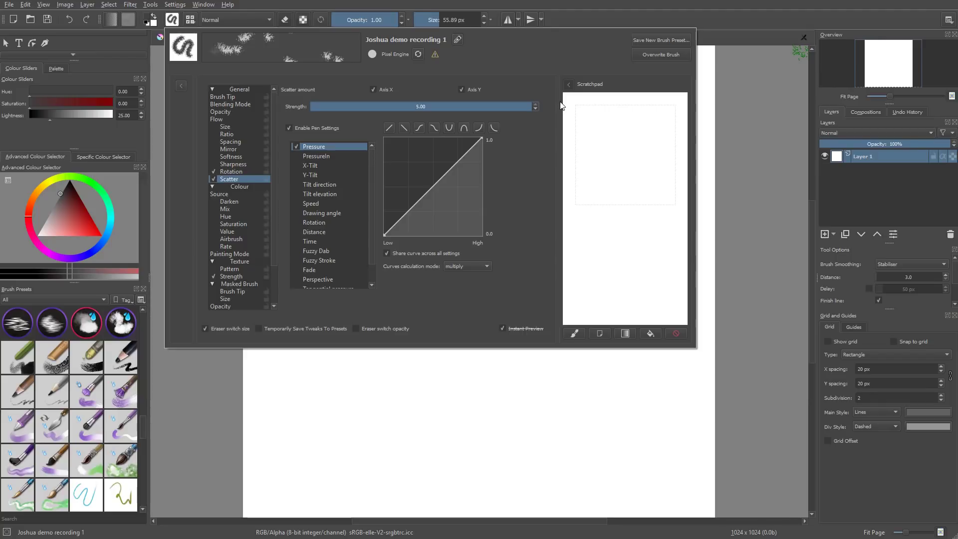
mouse_move(388, 113)
left_mouse_down()
mouse_move(331, 113)
mouse_move(373, 113)
mouse_move(340, 113)
left_mouse_up()
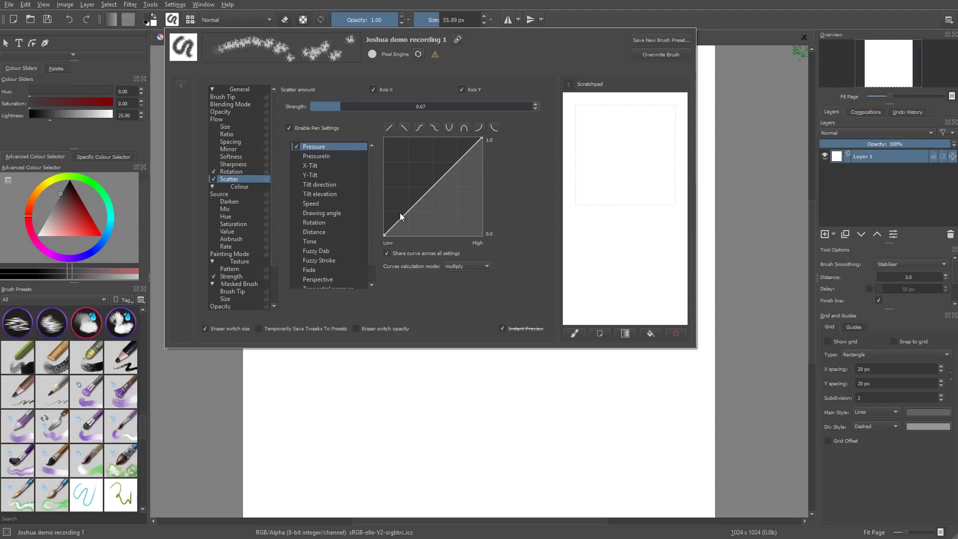
left_click(351, 113)
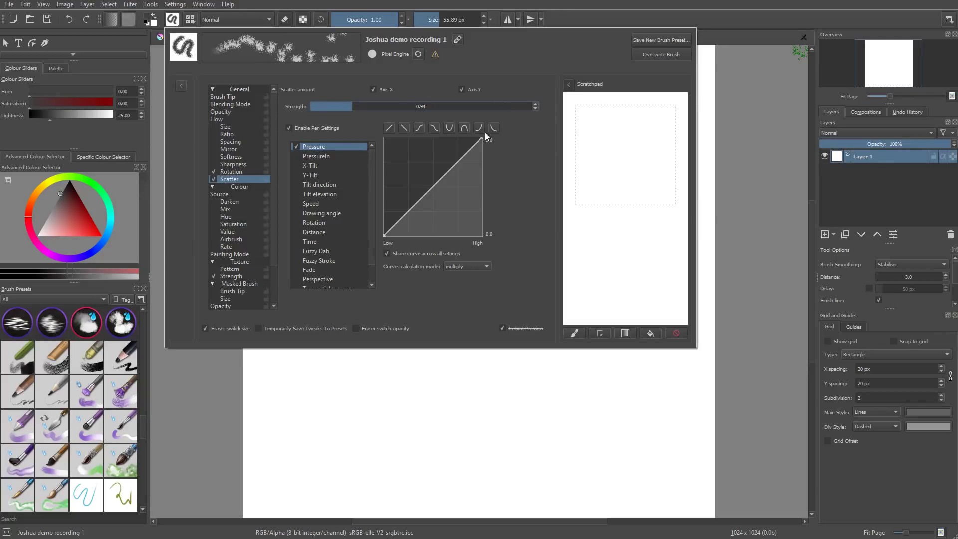
mouse_move(350, 107)
left_mouse_down()
mouse_move(310, 103)
mouse_move(321, 107)
left_mouse_up()
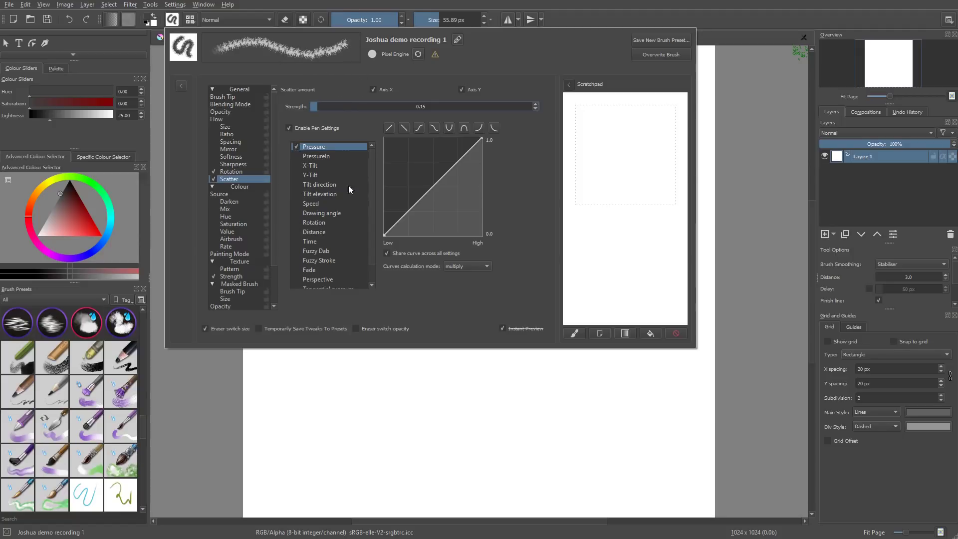
Switch the scatter sensor from Pressure to Fuzzy Dab, try strengths 0.72 and 1.19, then return to 0.15.
left_click(297, 251)
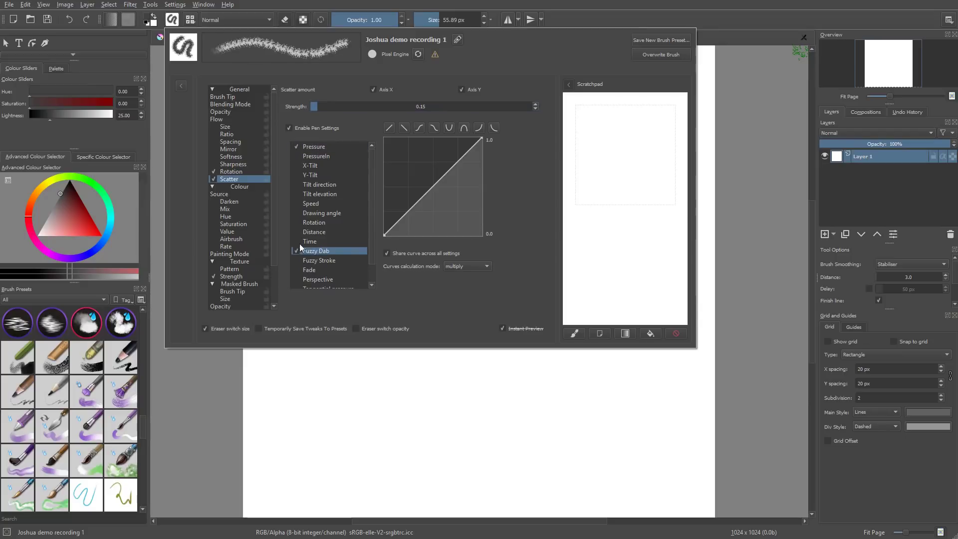
left_click(297, 147)
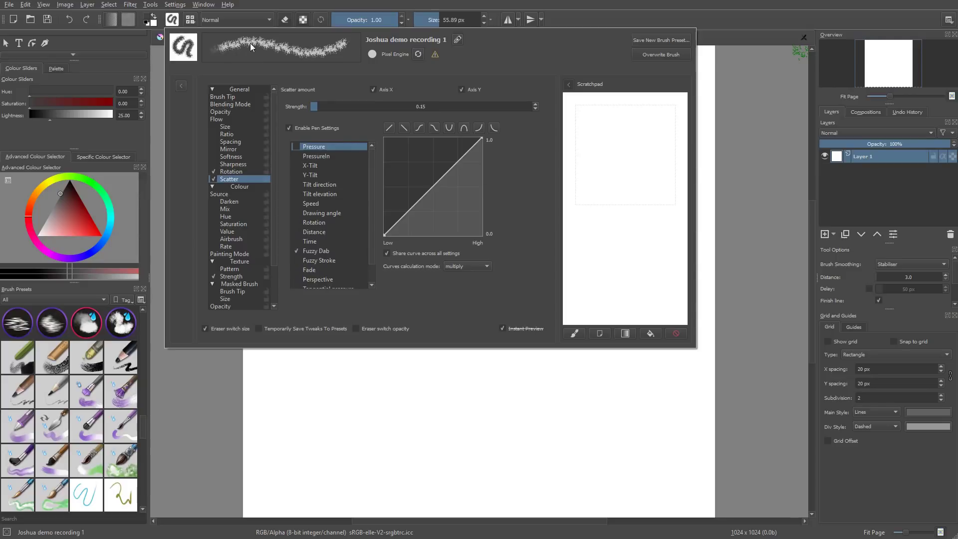
left_click_drag(314, 107, 346, 104)
left_click(337, 250)
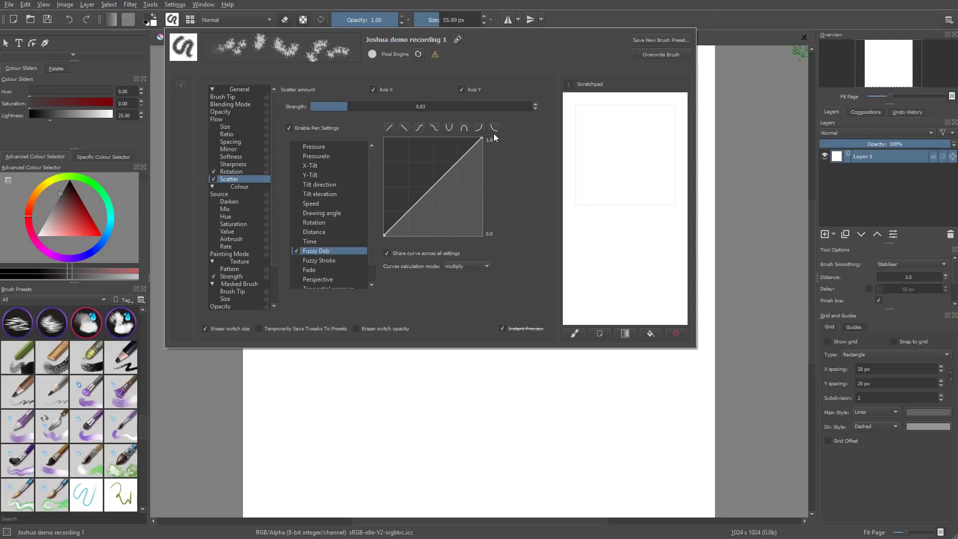
left_click_drag(311, 104, 465, 107)
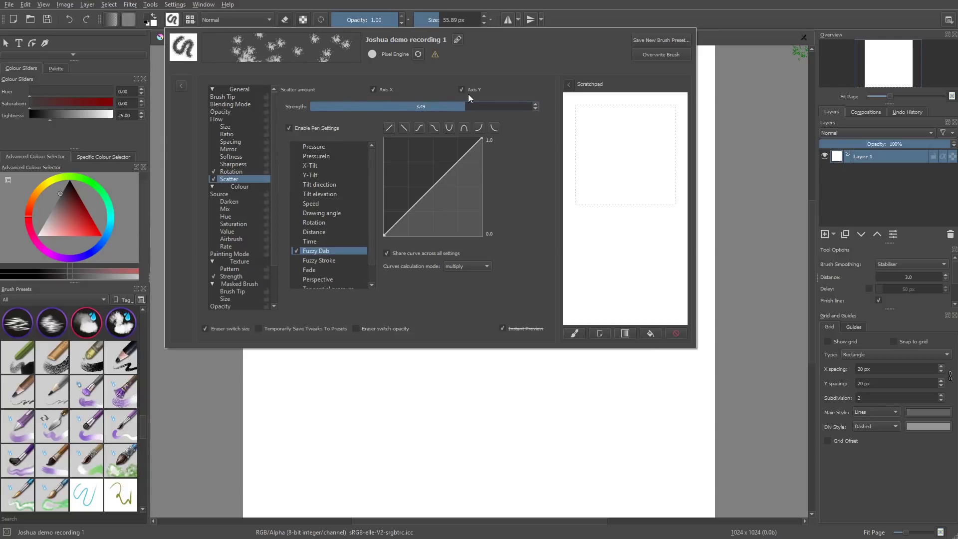
left_click(318, 106)
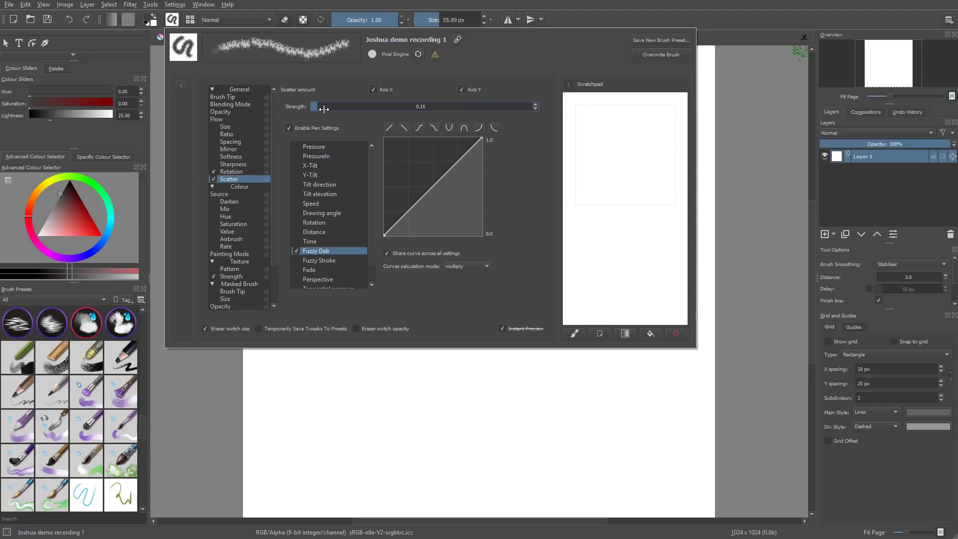
Raise scatter strength to 0.34 and test wavy and vertical strokes with Axis Y scatter on.
left_click(325, 106)
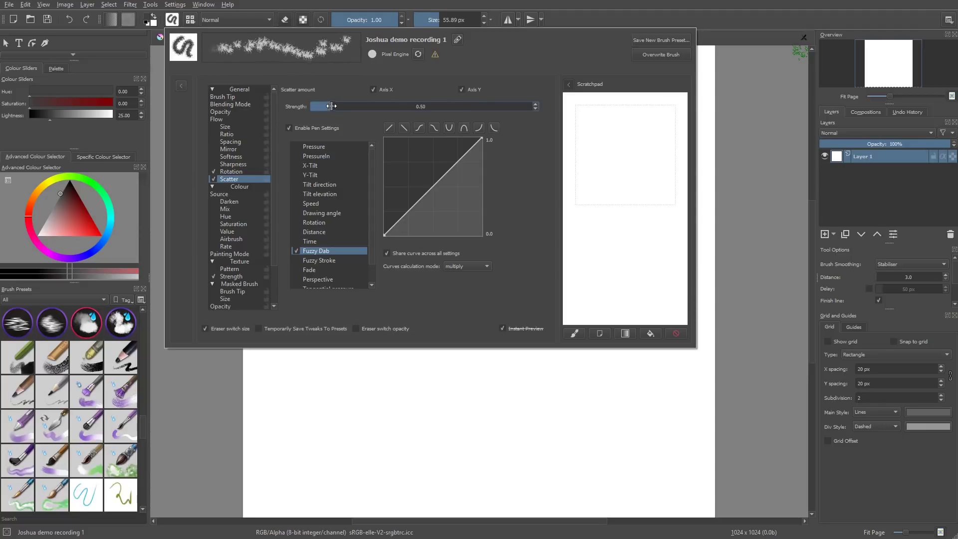
left_click(471, 88)
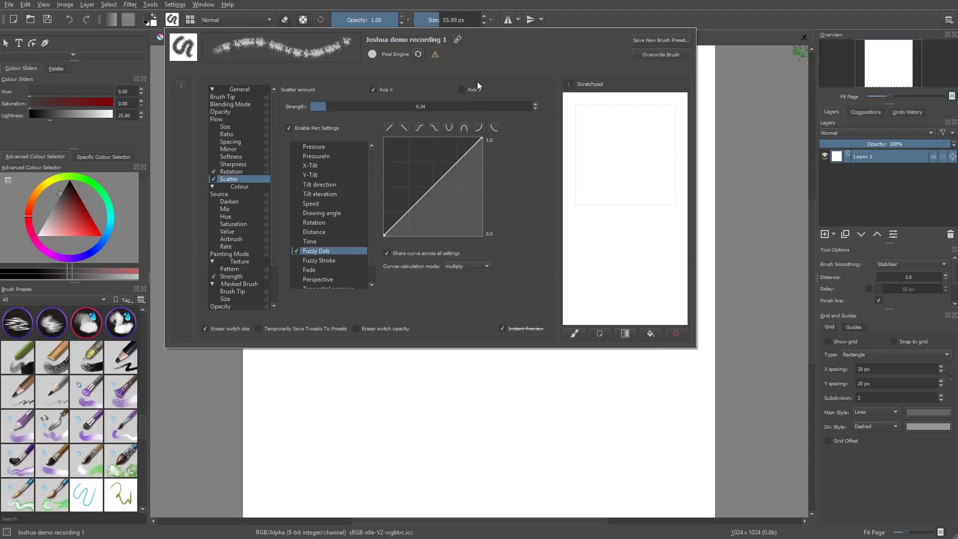
left_click(472, 89)
mouse_move(623, 105)
left_mouse_down()
mouse_move(624, 173)
mouse_move(611, 250)
mouse_move(673, 310)
left_mouse_up()
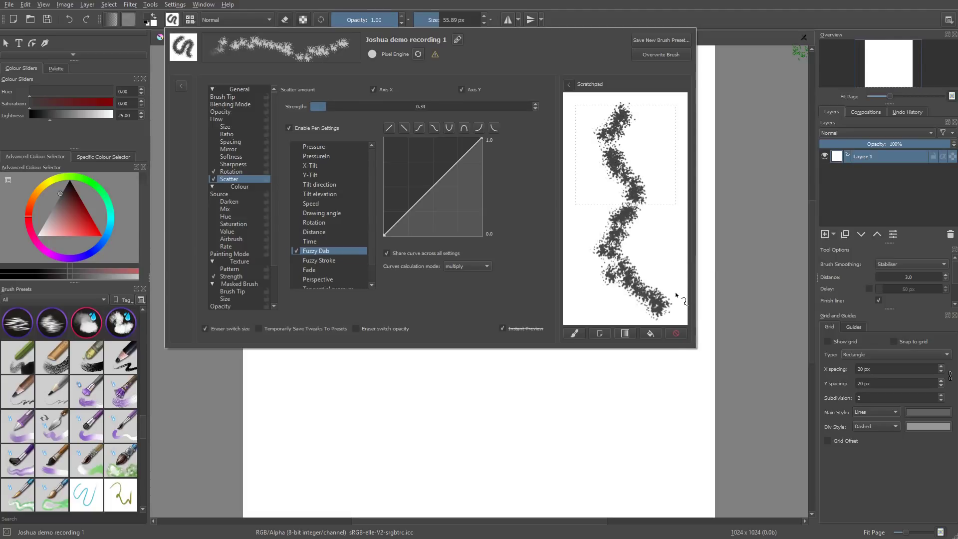
left_click(675, 332)
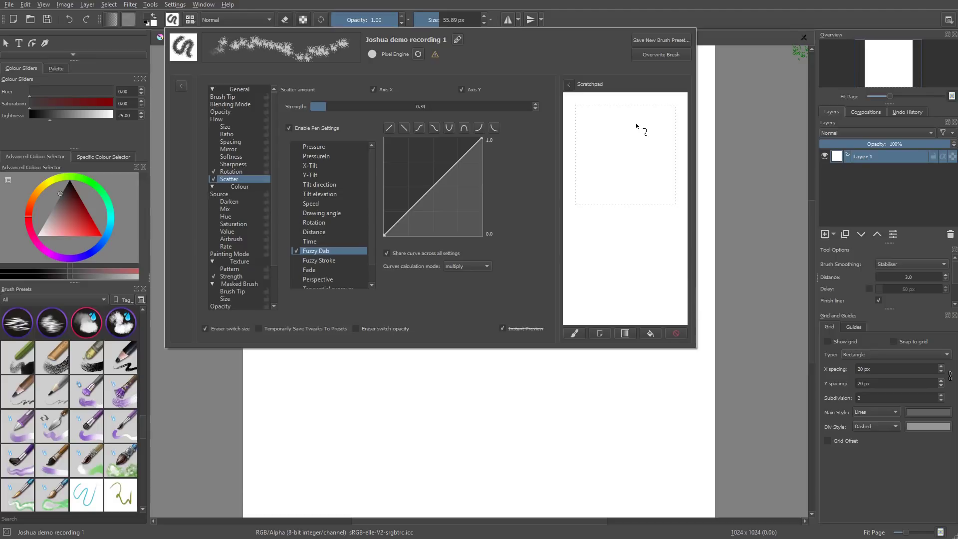
mouse_move(632, 117)
left_mouse_down()
mouse_move(641, 283)
mouse_move(633, 295)
left_mouse_up()
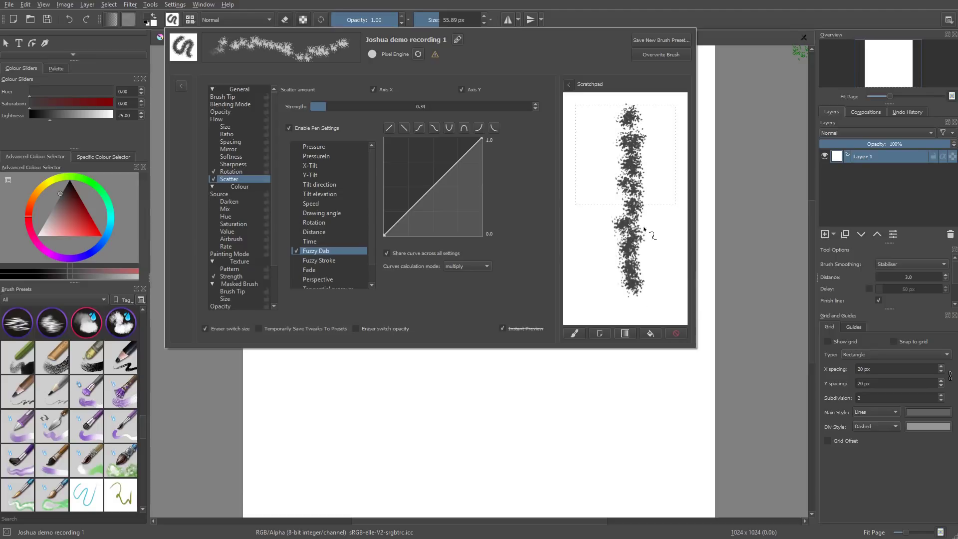
left_click(676, 333)
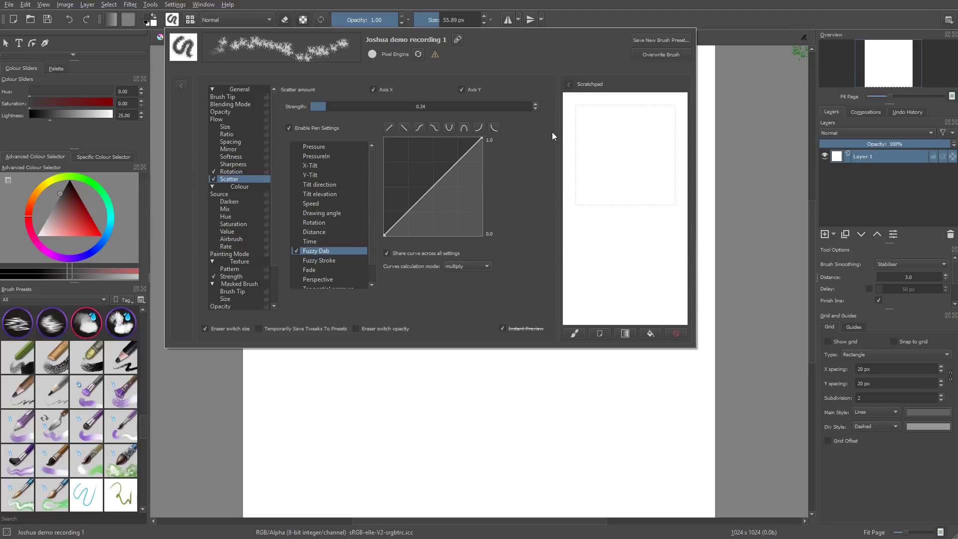
Untick Axis Y so scatter stays on X only, and paint an S-shaped test stroke.
left_click(461, 89)
mouse_move(630, 112)
left_mouse_down()
mouse_move(622, 246)
mouse_move(625, 308)
left_mouse_up()
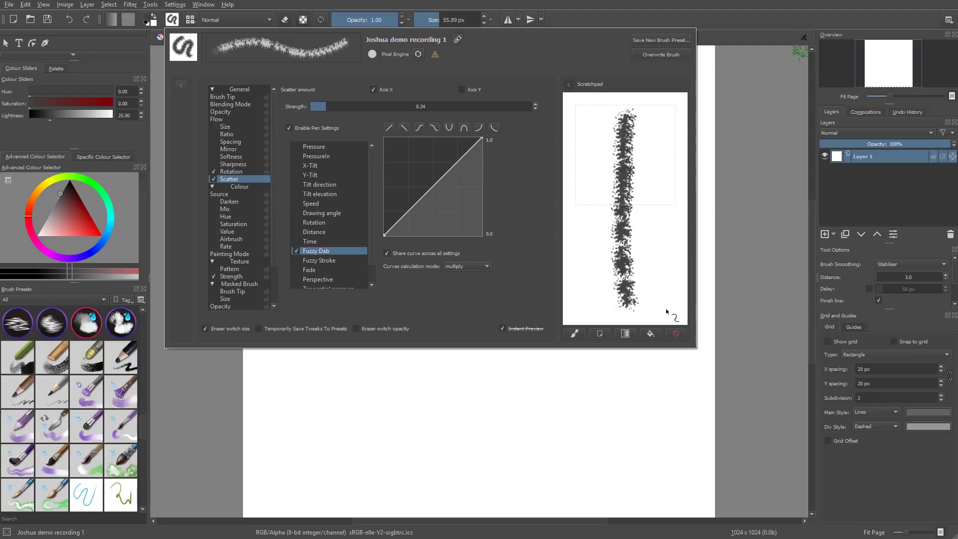
left_click(676, 334)
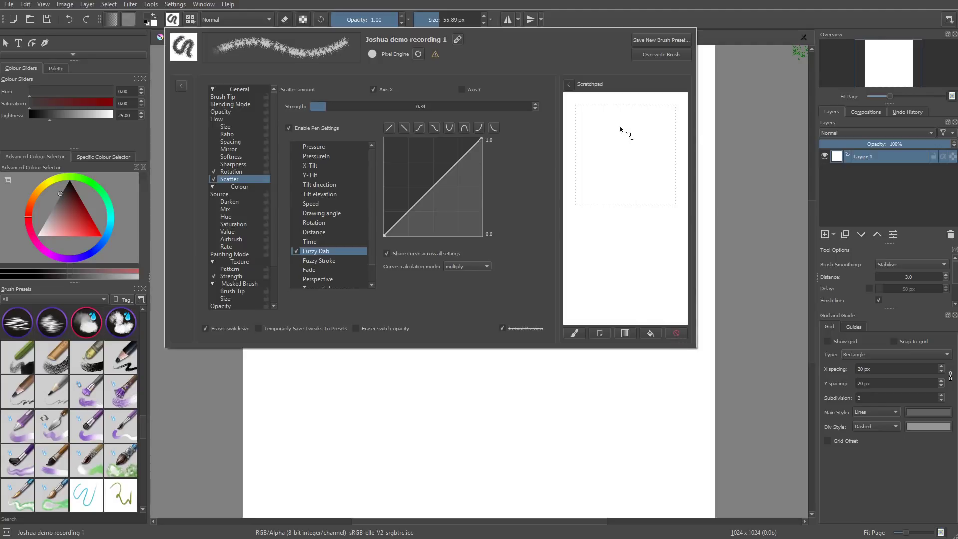
left_click_drag(633, 114, 609, 201)
left_click_drag(650, 226, 683, 322)
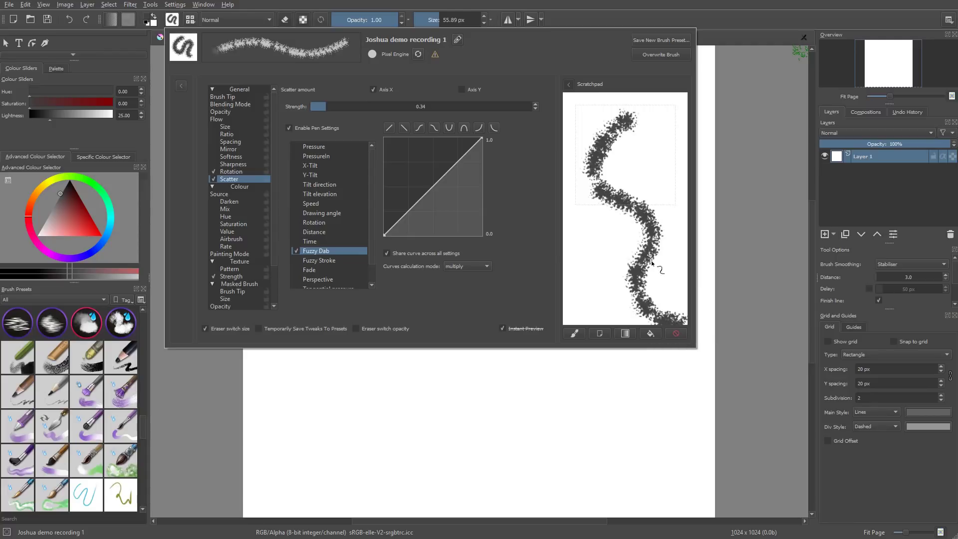
Tighten the bristles_circle_dense tip spacing to 0.93 and check it with a wavy scratchpad stroke.
left_click(222, 97)
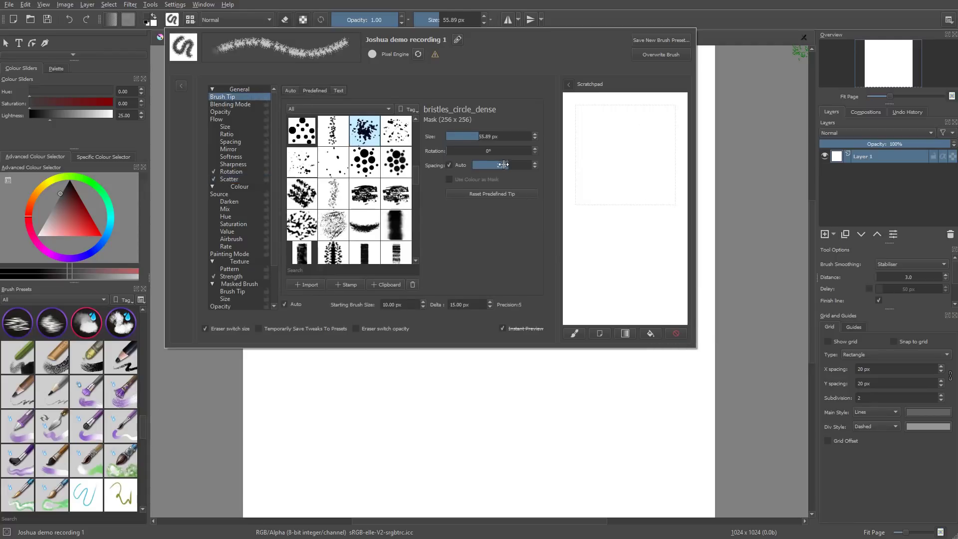
mouse_move(504, 165)
left_mouse_down()
mouse_move(497, 172)
mouse_move(507, 175)
left_mouse_up()
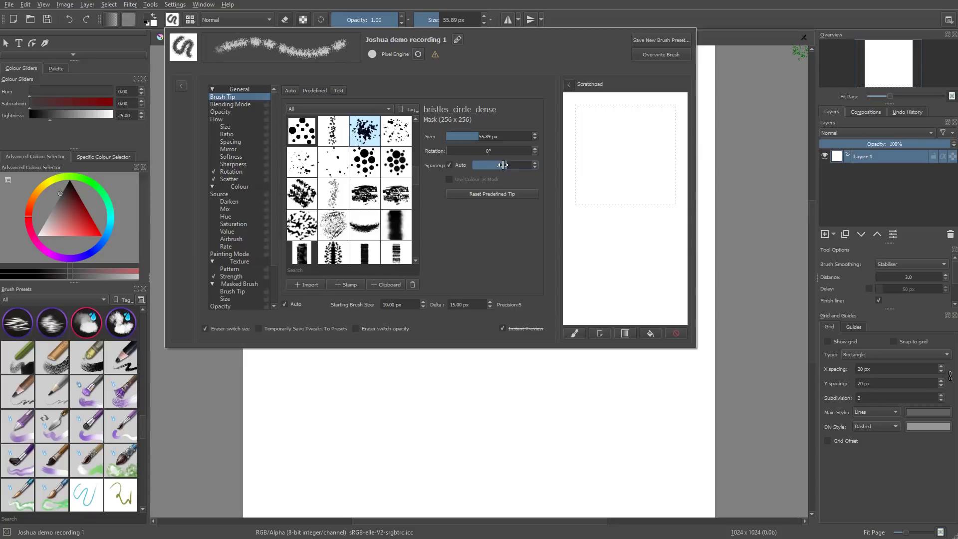
left_click_drag(504, 166, 499, 165)
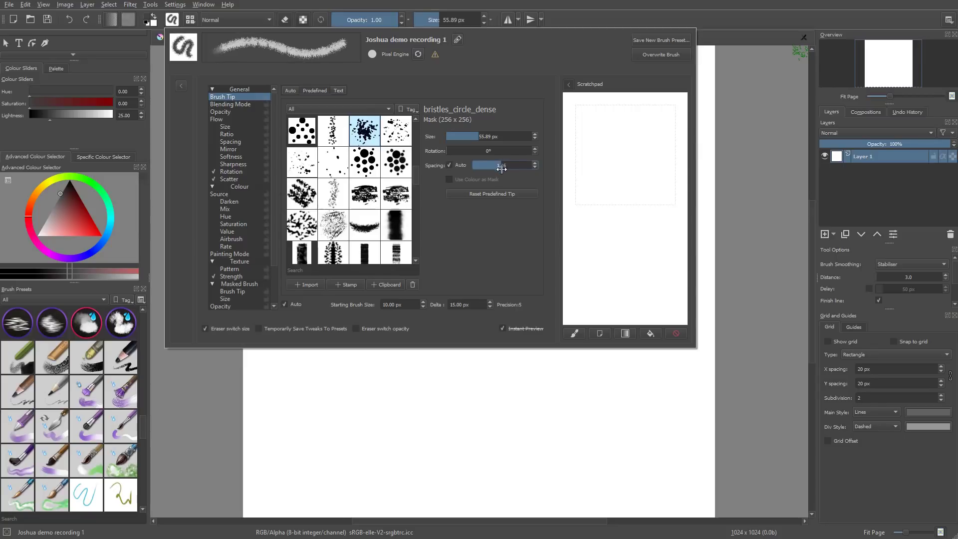
mouse_move(641, 114)
left_mouse_down()
mouse_move(622, 129)
mouse_move(615, 271)
mouse_move(646, 312)
left_mouse_up()
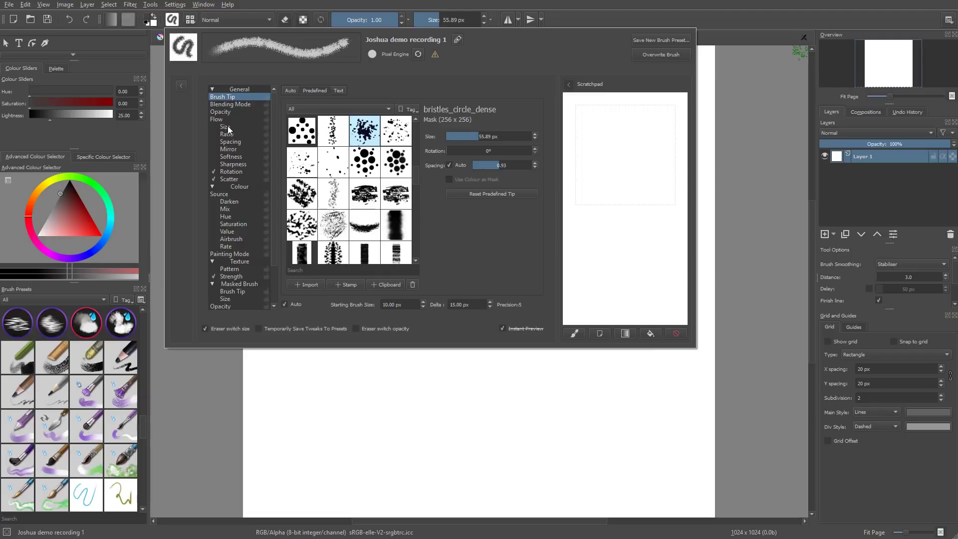
Enable Ratio on the brush and test it with a curved scratchpad stroke.
left_click(215, 133)
left_click(213, 133)
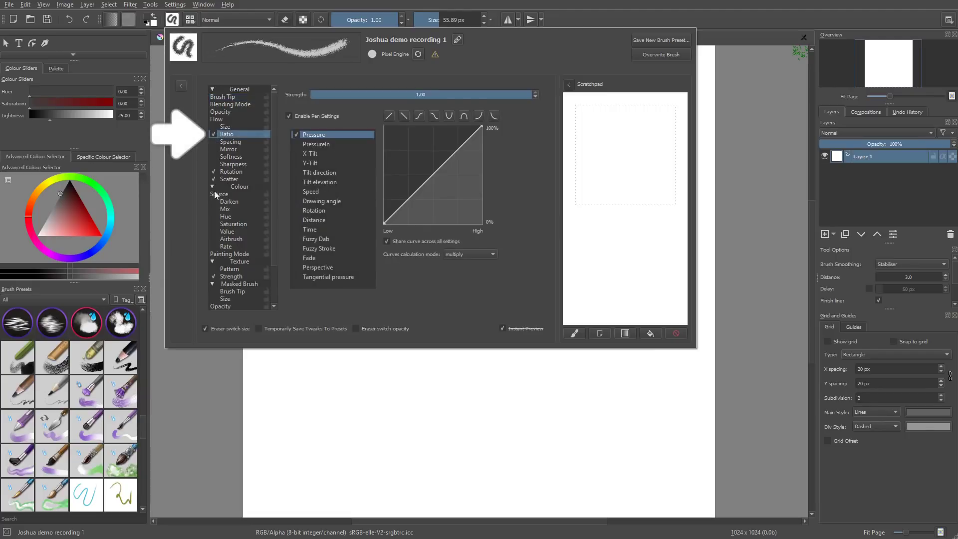
left_click(216, 179)
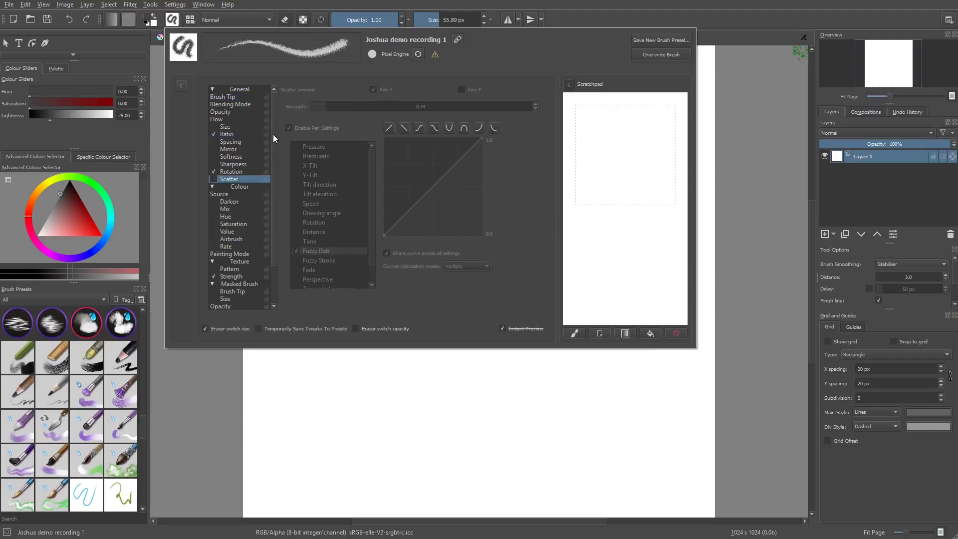
left_click(215, 171)
left_click(214, 171)
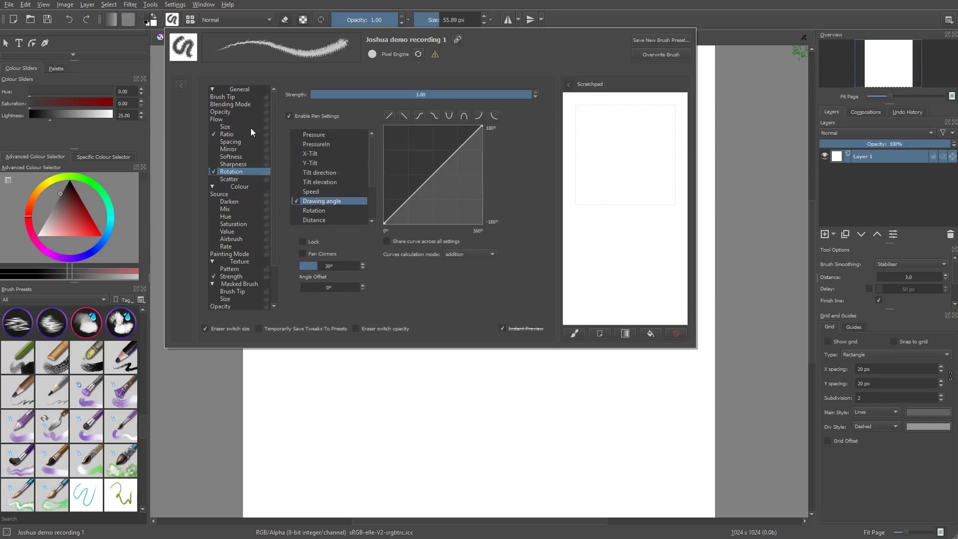
left_click(239, 134)
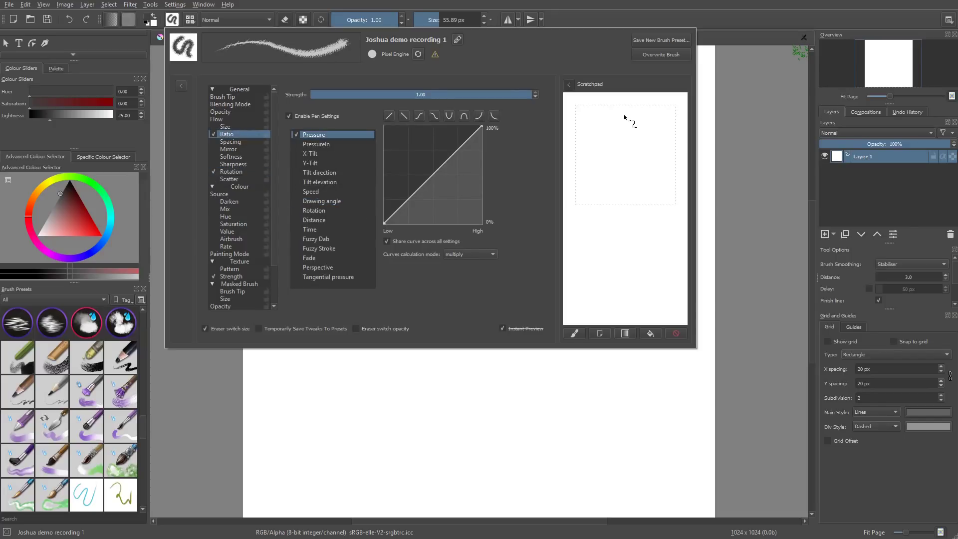
mouse_move(625, 107)
left_mouse_down()
mouse_move(594, 165)
mouse_move(607, 216)
mouse_move(671, 298)
left_mouse_up()
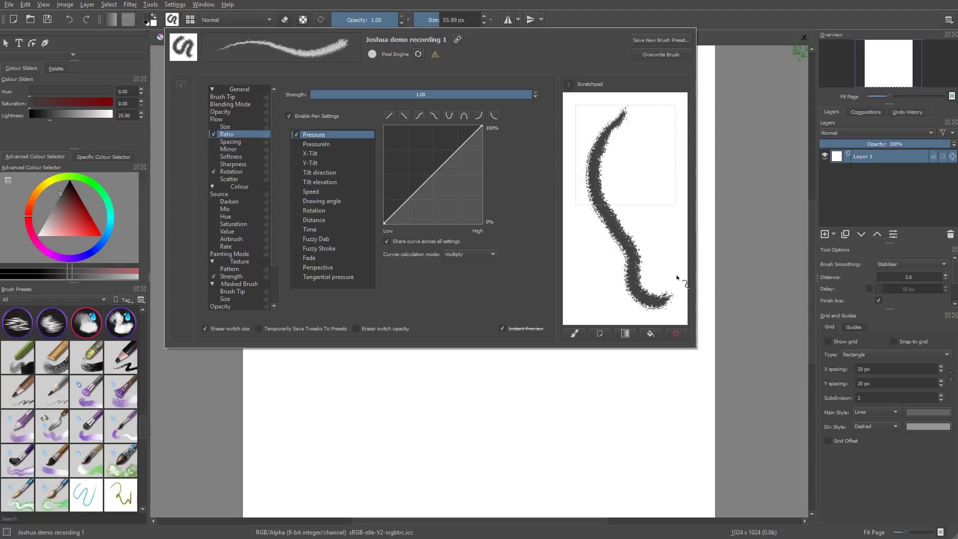
left_click(676, 333)
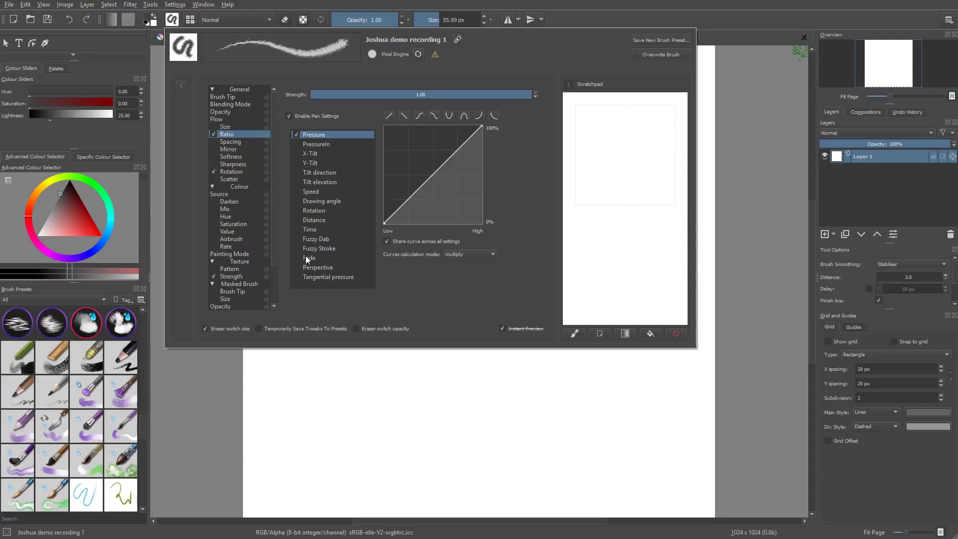
Drive Ratio with Fuzzy Dab instead of Pressure, test it, and re-enable Scatter.
left_click(296, 238)
left_click(296, 134)
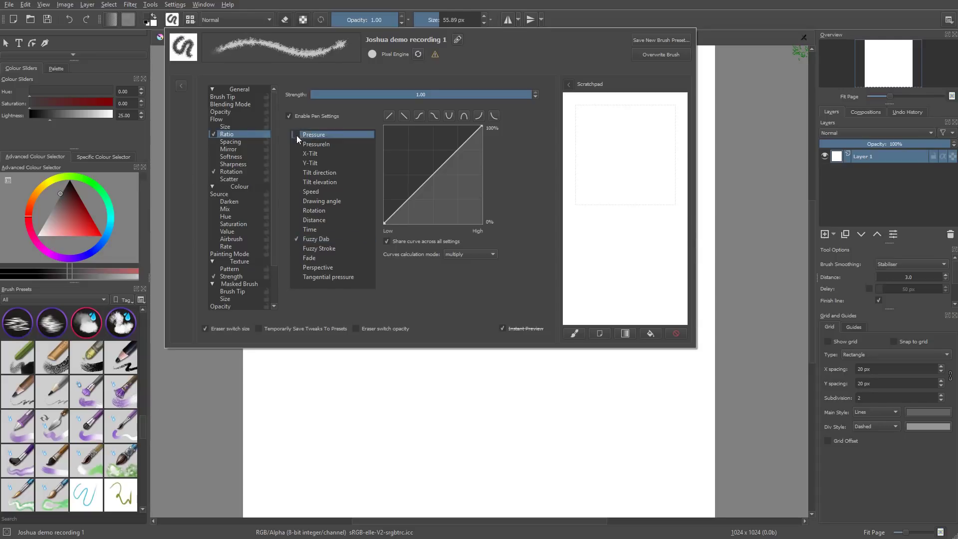
mouse_move(636, 145)
left_mouse_down()
mouse_move(618, 155)
mouse_move(627, 282)
left_mouse_up()
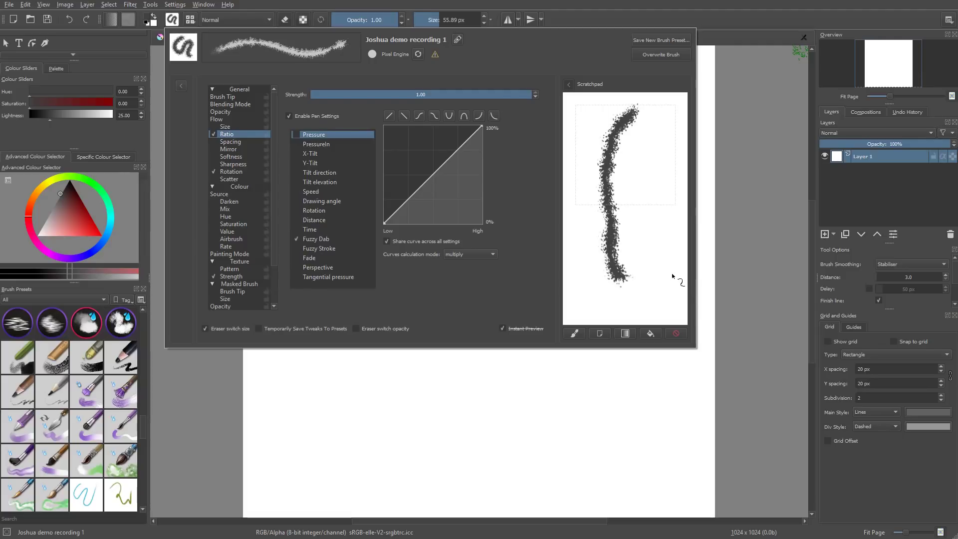
left_click(214, 179)
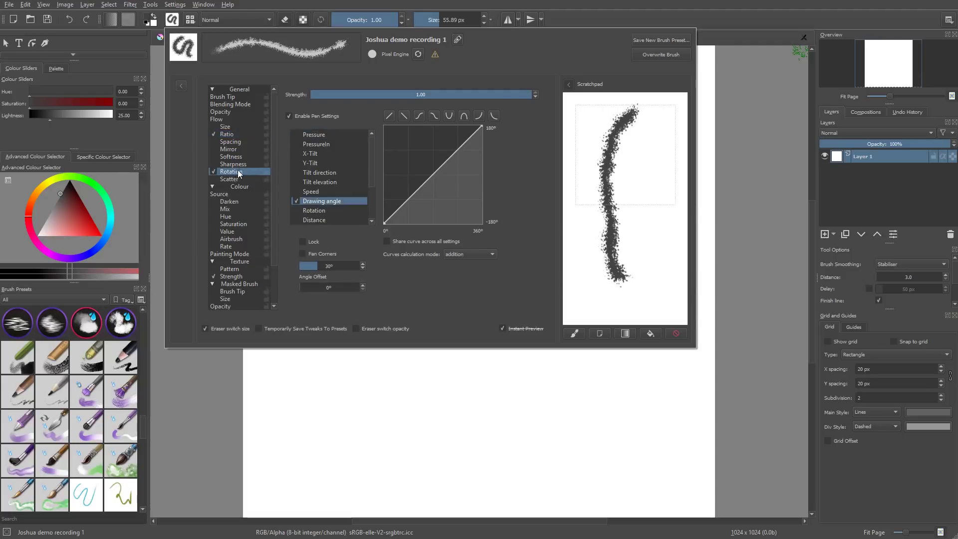
left_click(214, 179)
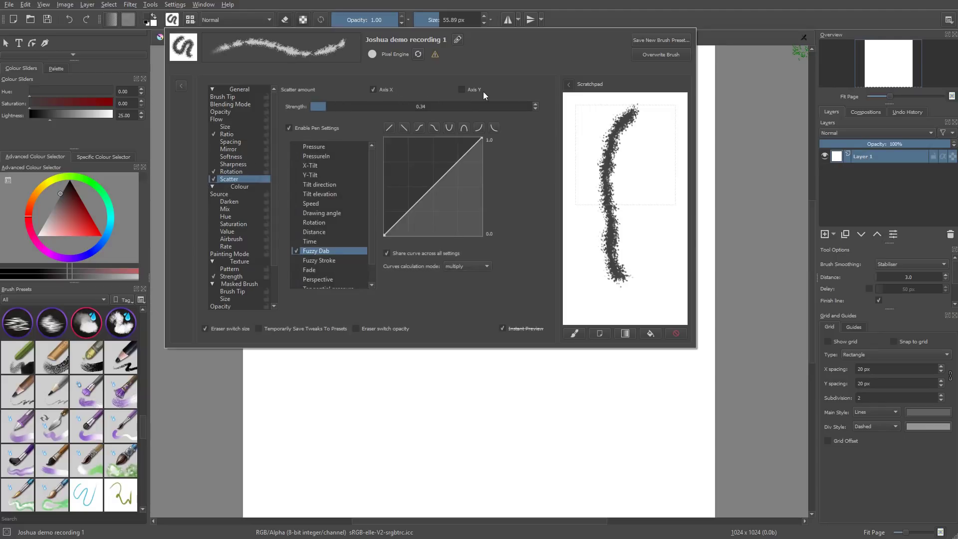
Test scatter at about 0.67 with Axis Y on, then untick Axis Y and lower strength to 0.25.
left_click_drag(330, 106, 354, 109)
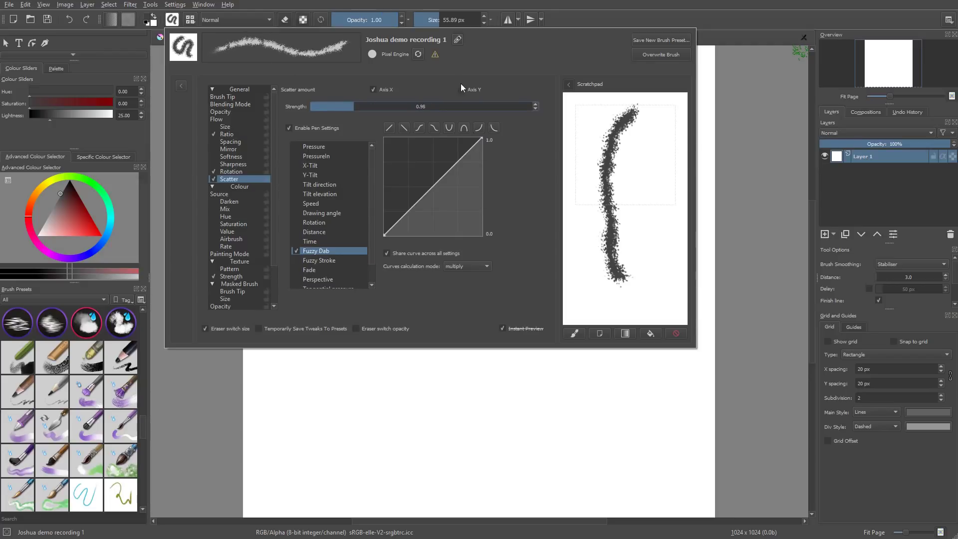
left_click(462, 90)
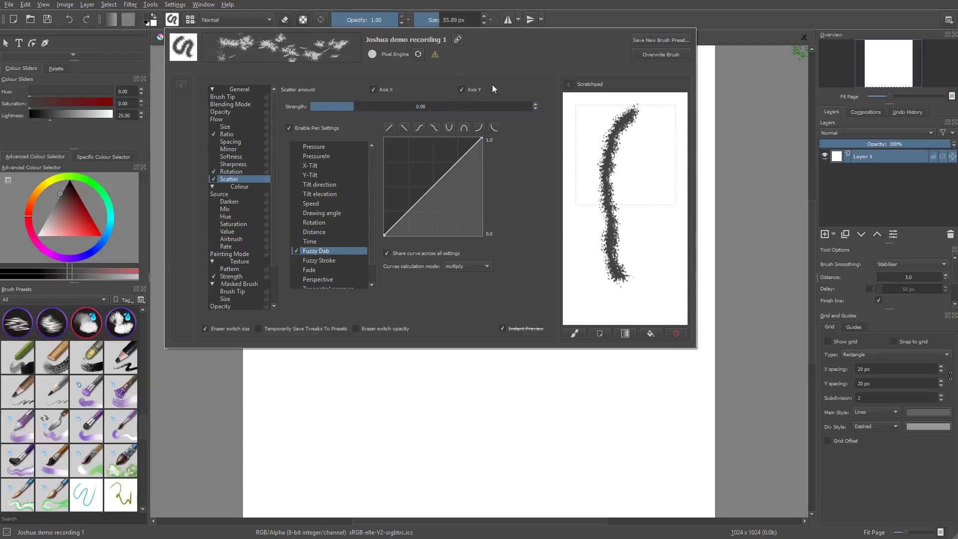
left_click(666, 329)
mouse_move(630, 106)
left_mouse_down()
mouse_move(613, 142)
mouse_move(588, 302)
left_mouse_up()
left_click(681, 337)
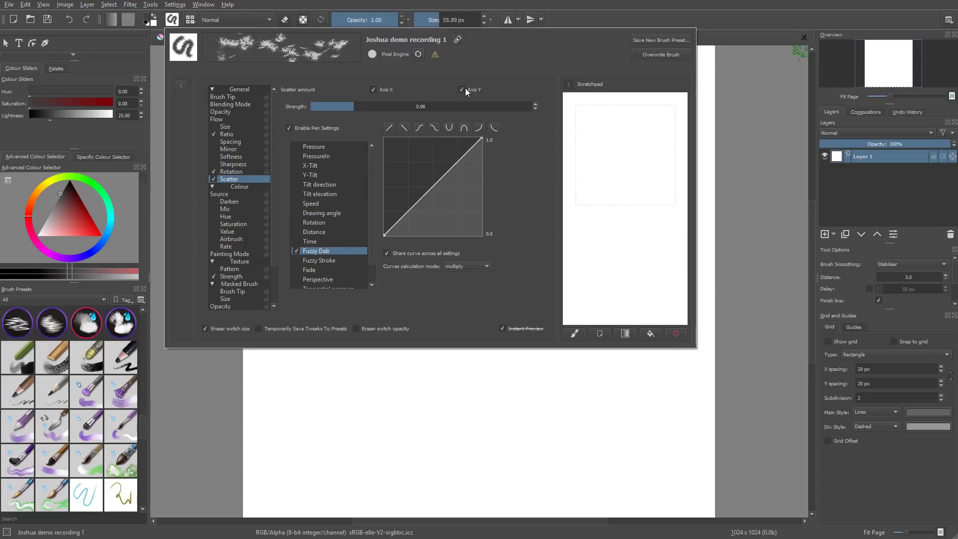
left_click(462, 89)
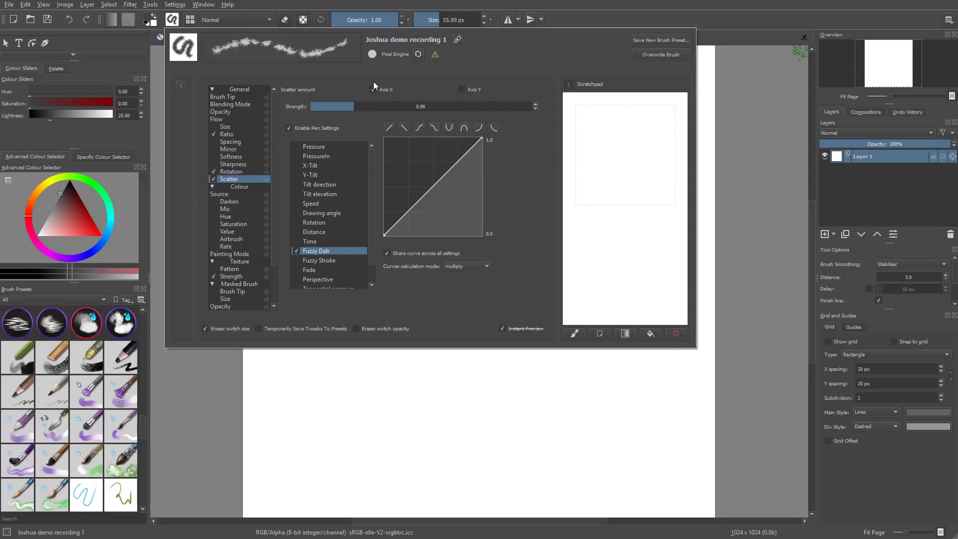
left_click(374, 89)
mouse_move(627, 112)
left_mouse_down()
mouse_move(619, 237)
mouse_move(633, 281)
left_mouse_up()
left_click(676, 334)
left_click_drag(348, 105, 323, 115)
Lower Ratio strength to 0.31 on the Time sensor and test a scratchpad stroke.
left_click(240, 134)
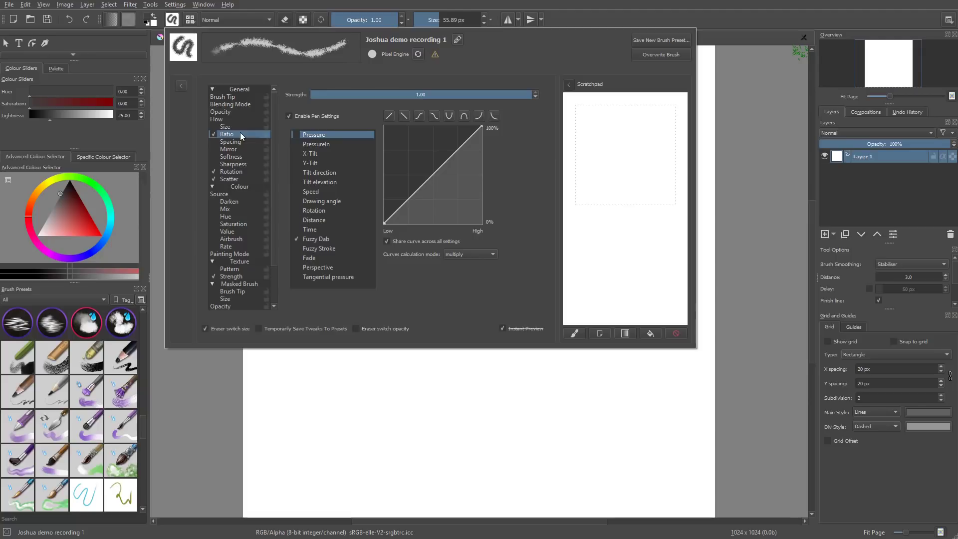
left_click(335, 230)
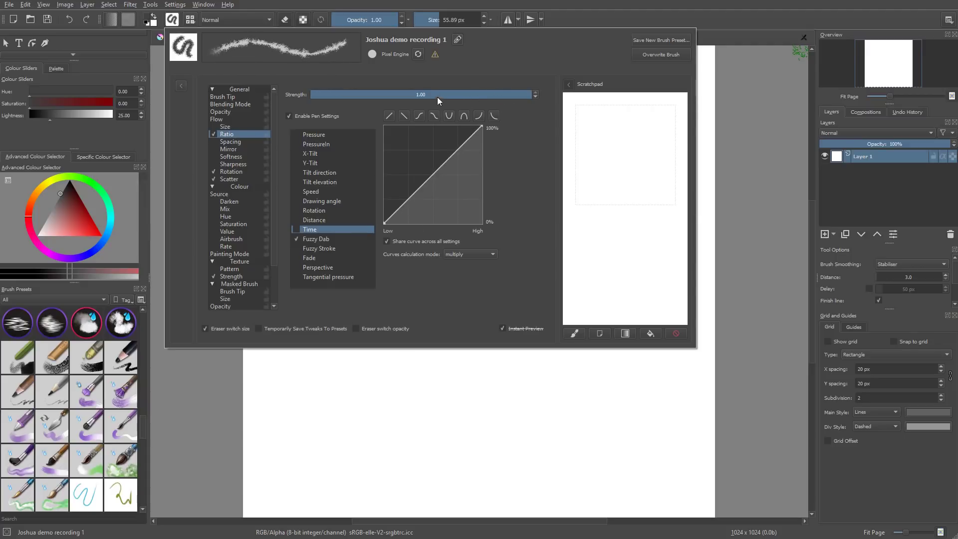
left_click_drag(437, 97, 377, 94)
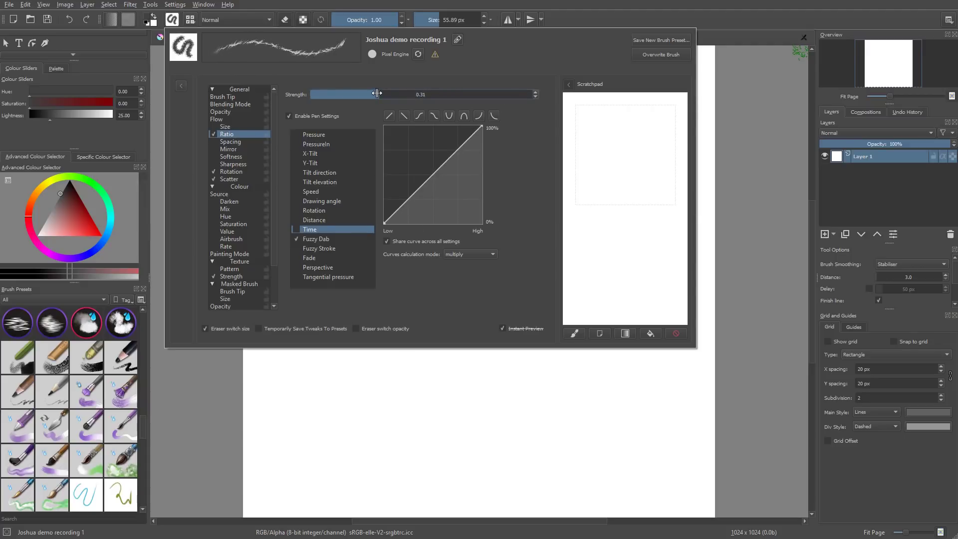
mouse_move(628, 111)
left_mouse_down()
mouse_move(622, 240)
mouse_move(645, 312)
left_mouse_up()
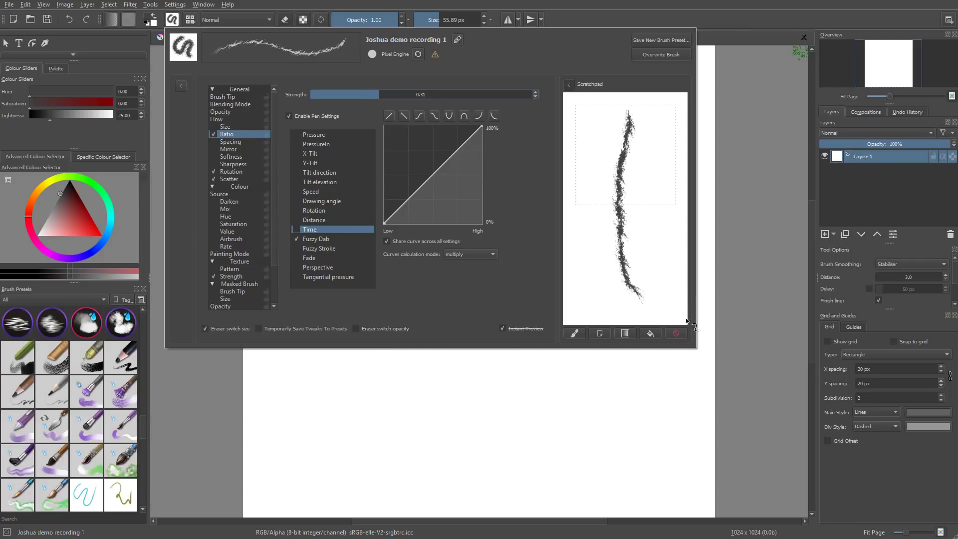
left_click(671, 334)
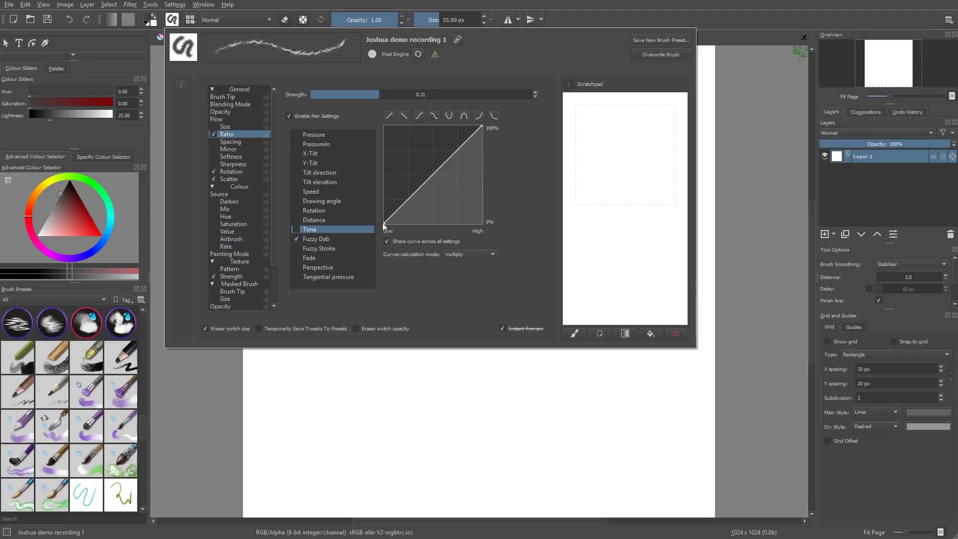
Restore Ratio strength to 1.00, raise the curve's low end to about 65%, and test strokes.
left_click_drag(385, 95, 534, 94)
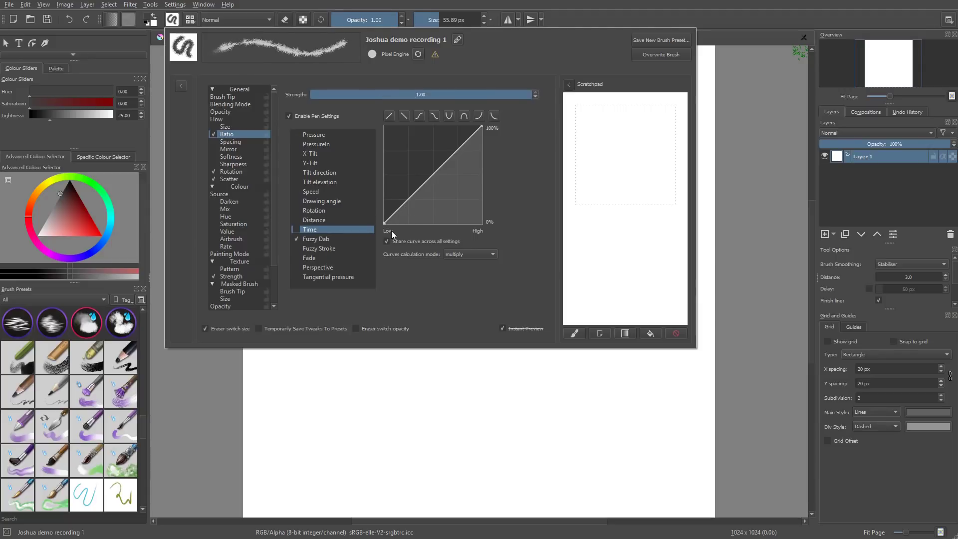
mouse_move(385, 222)
left_mouse_down()
mouse_move(369, 154)
mouse_move(369, 180)
mouse_move(369, 168)
left_mouse_up()
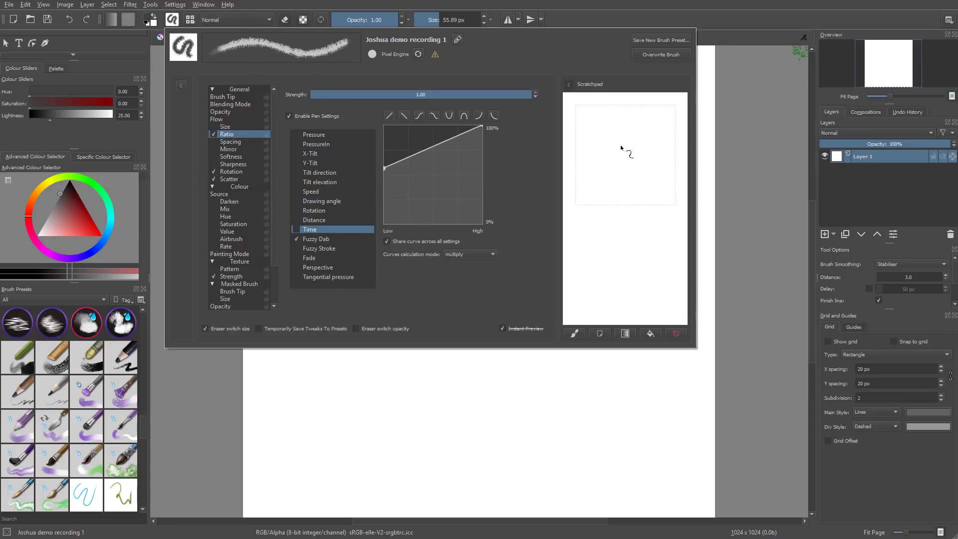
left_click_drag(621, 144, 630, 318)
left_click(677, 334)
mouse_move(594, 119)
left_mouse_down()
mouse_move(594, 188)
mouse_move(613, 273)
mouse_move(648, 145)
left_mouse_up()
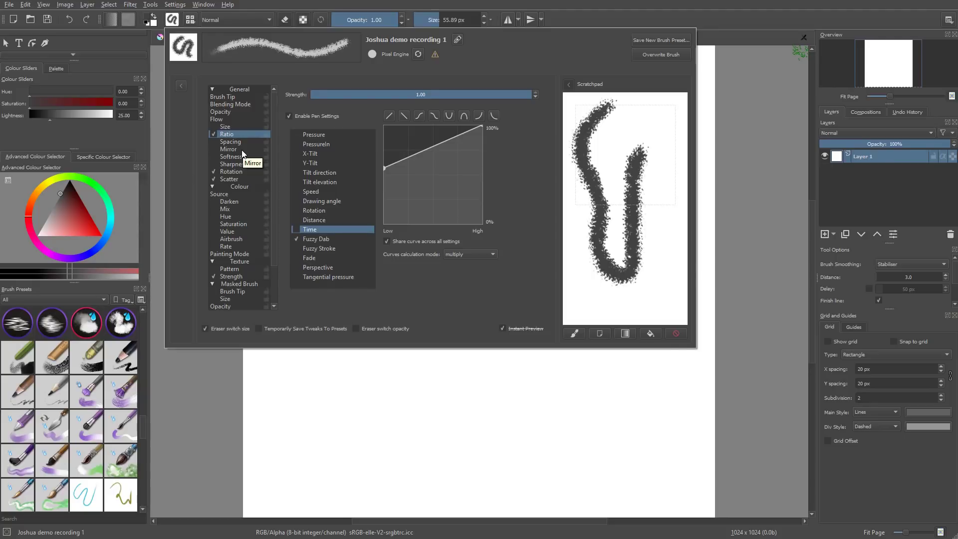
left_click(677, 334)
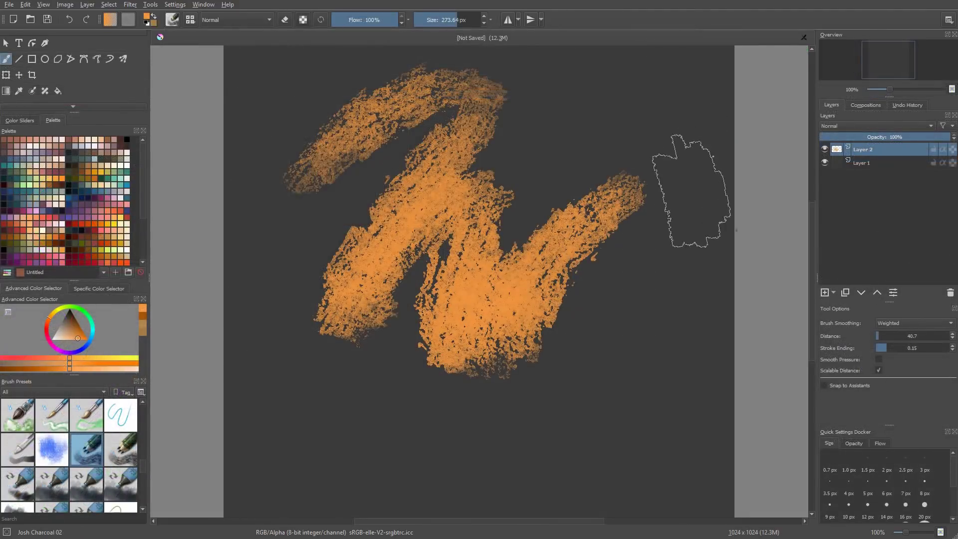
Lower the brush tip spacing in the brush editor for a smooth, unbroken stroke.
key("F5")
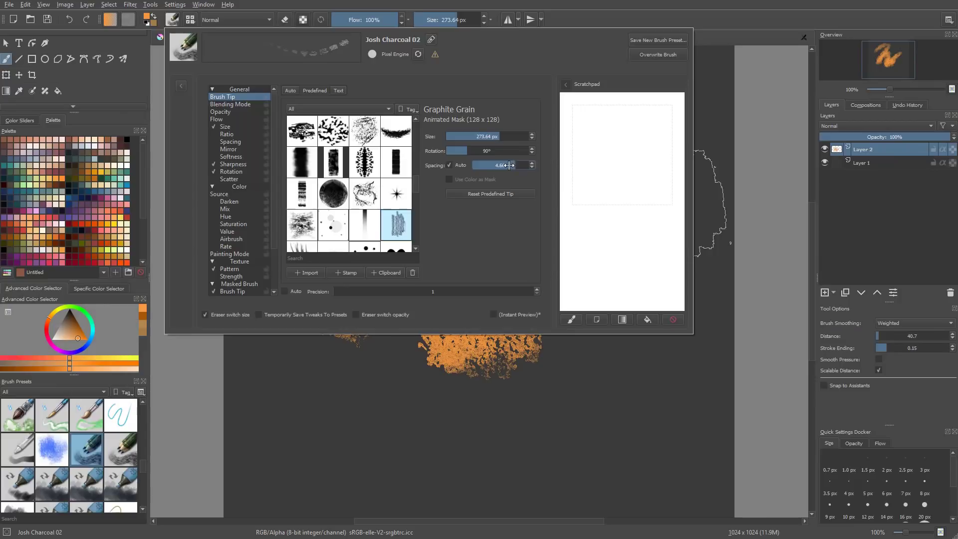
left_click_drag(510, 167, 494, 172)
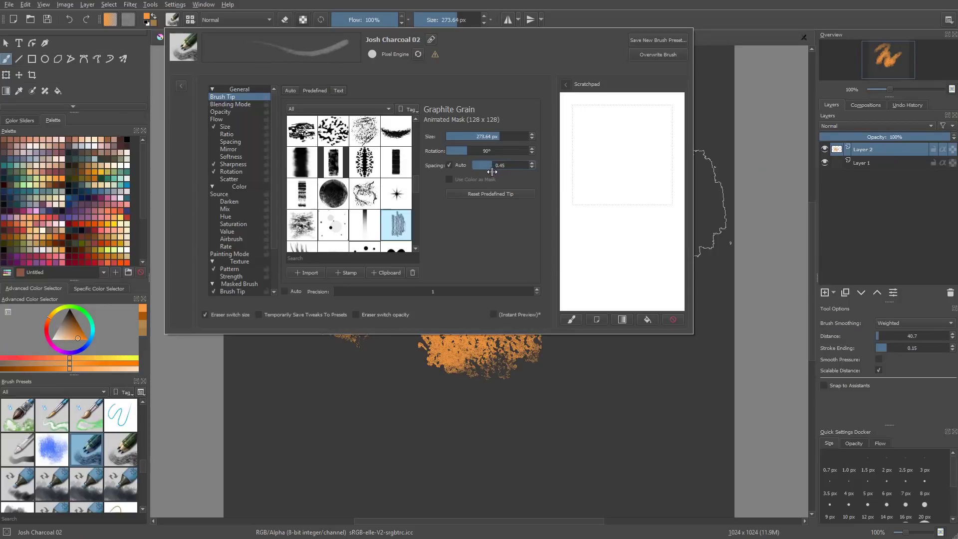
left_click(393, 429)
Clear the layer and paint a large orange S-shaped charcoal stroke across the canvas.
key("Delete")
mouse_move(307, 257)
left_mouse_down()
mouse_move(594, 165)
mouse_move(344, 399)
mouse_move(526, 392)
left_mouse_up()
left_click_drag(656, 278, 708, 199)
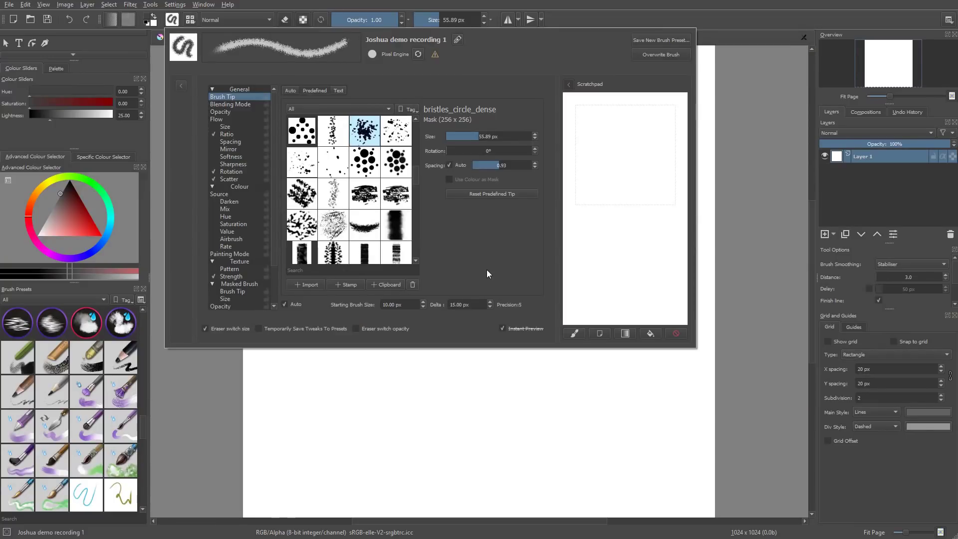
Enable Mirror on the brush with both Horizontally and Vertically ticked.
left_click(229, 149)
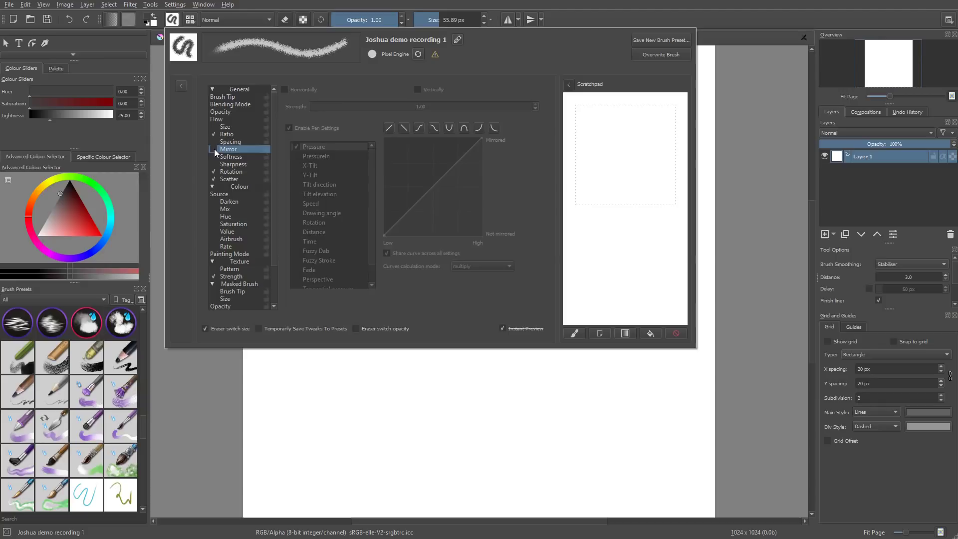
left_click(213, 133)
left_click(220, 178)
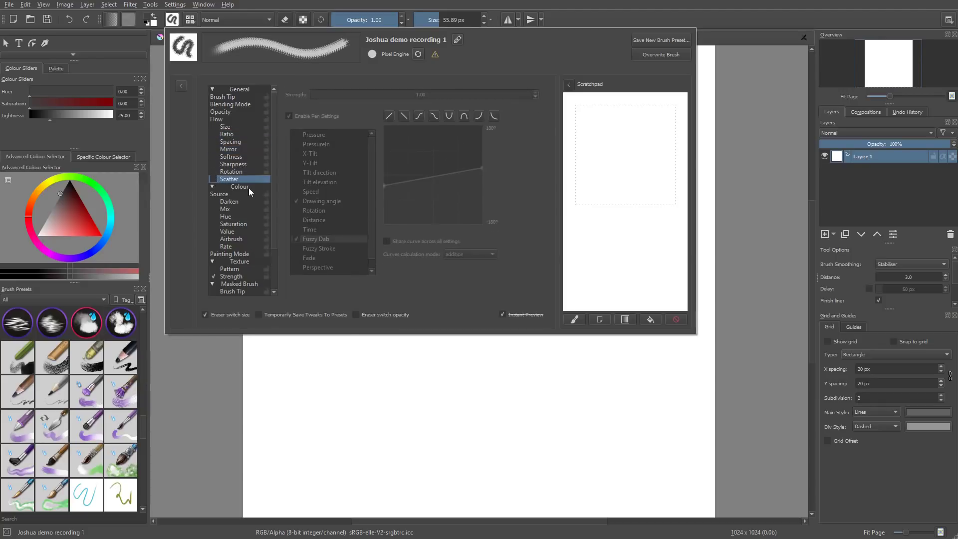
left_click(215, 148)
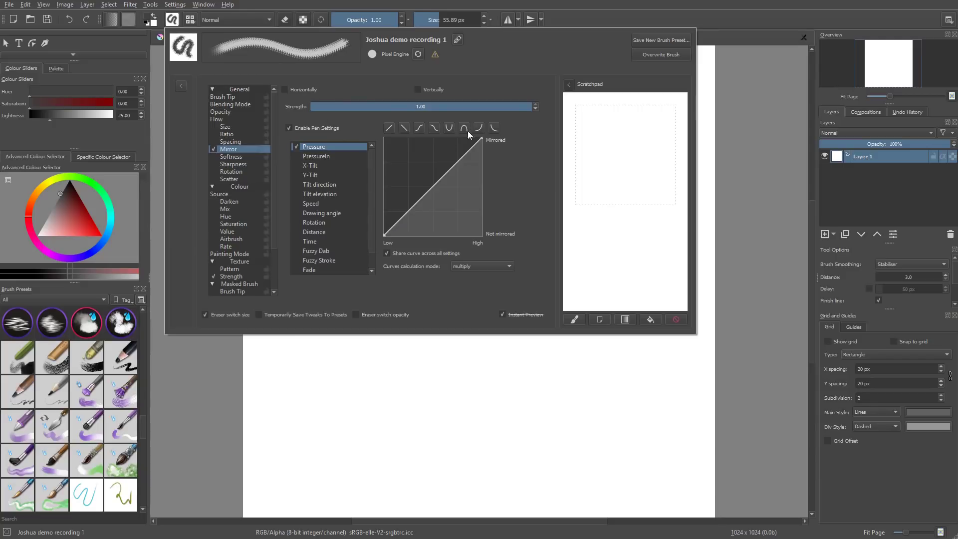
left_click(287, 89)
left_click(434, 89)
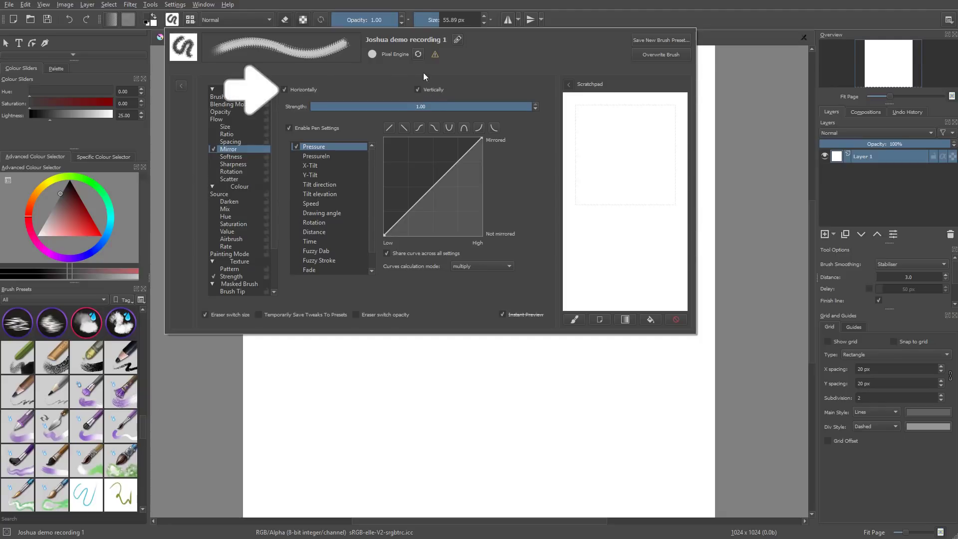
Drive the mirroring with the Fuzzy Dab sensor instead of Pressure.
left_click(237, 98)
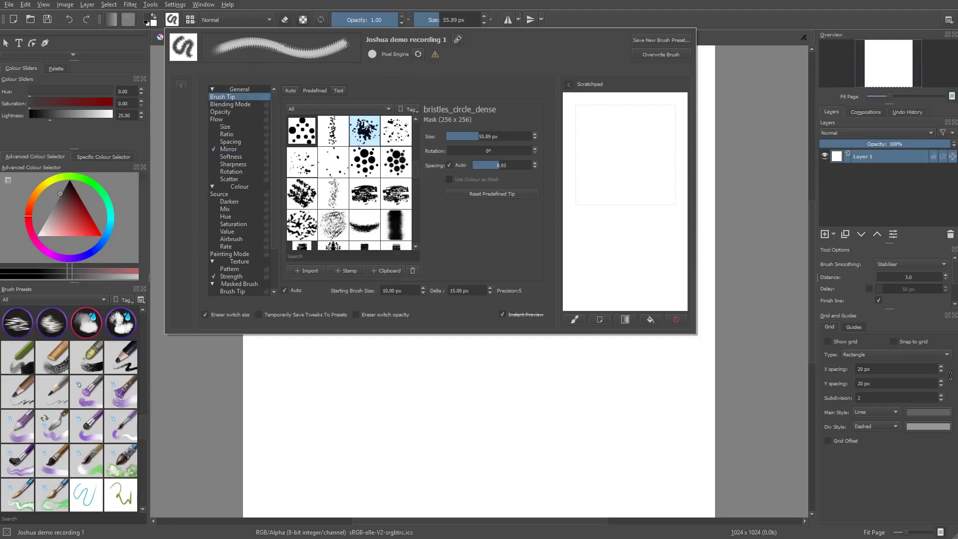
left_click(244, 149)
scroll(371, 220, "down", 2)
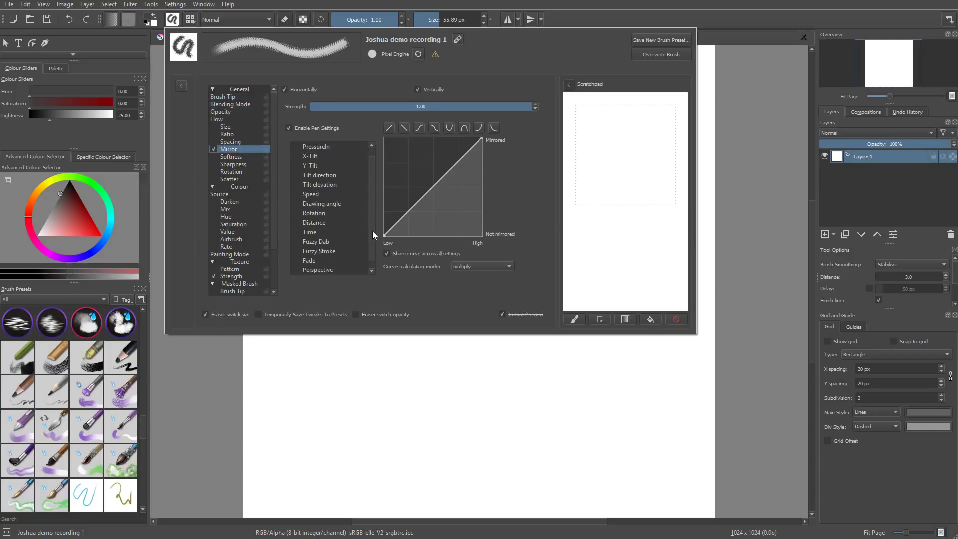
scroll(300, 189, "up", 2)
left_click(296, 250)
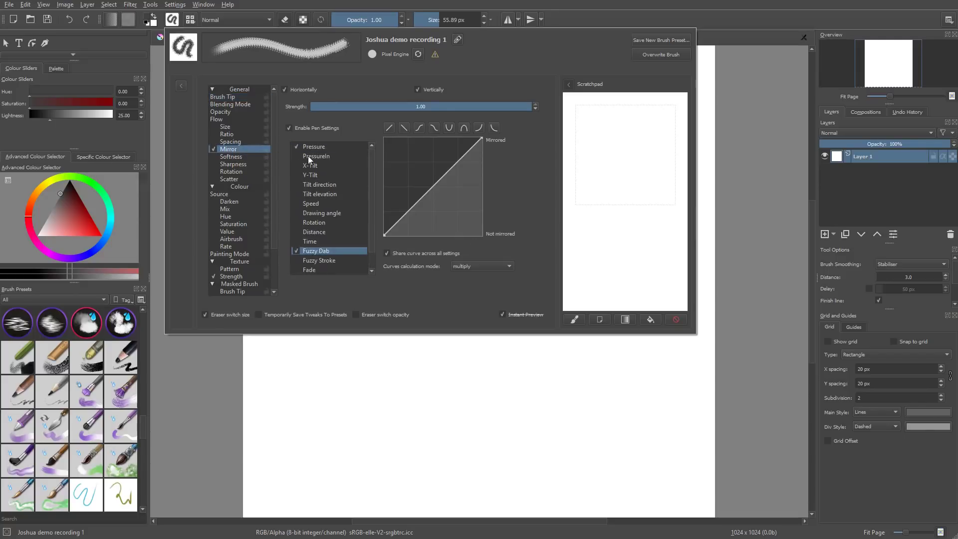
left_click(296, 146)
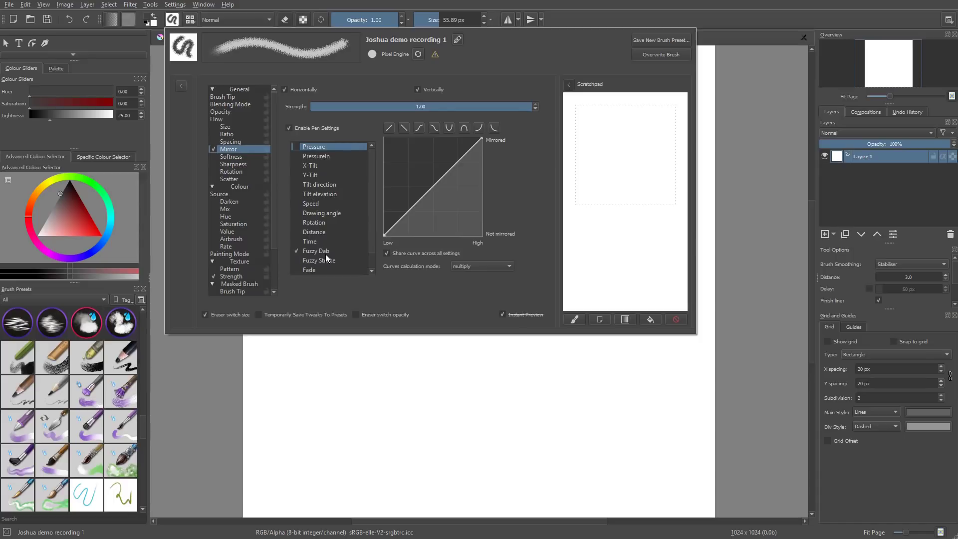
Test the mirrored brush with several vertical strokes on the scratchpad.
mouse_move(601, 105)
left_mouse_down()
mouse_move(592, 135)
mouse_move(598, 229)
mouse_move(623, 271)
left_mouse_up()
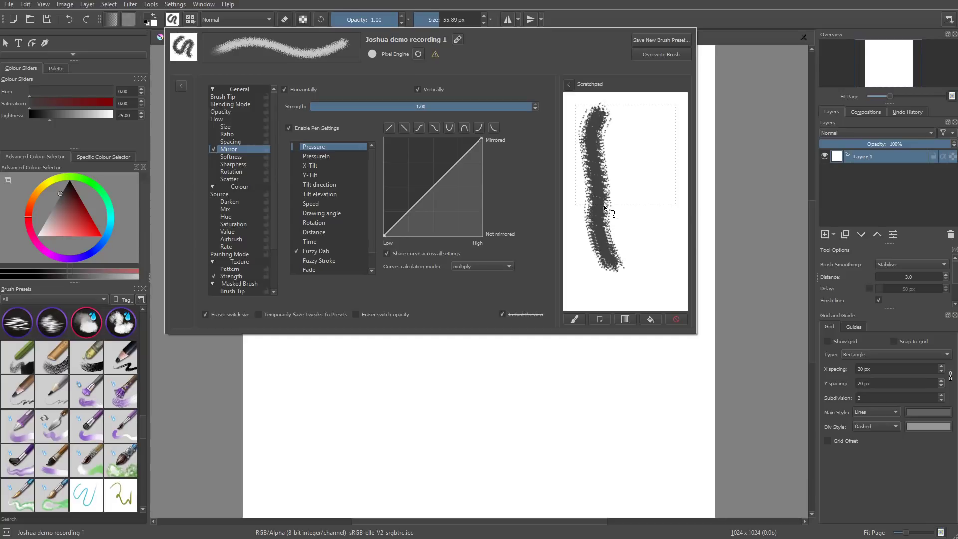
mouse_move(605, 108)
left_mouse_down()
mouse_move(595, 218)
mouse_move(618, 269)
left_mouse_up()
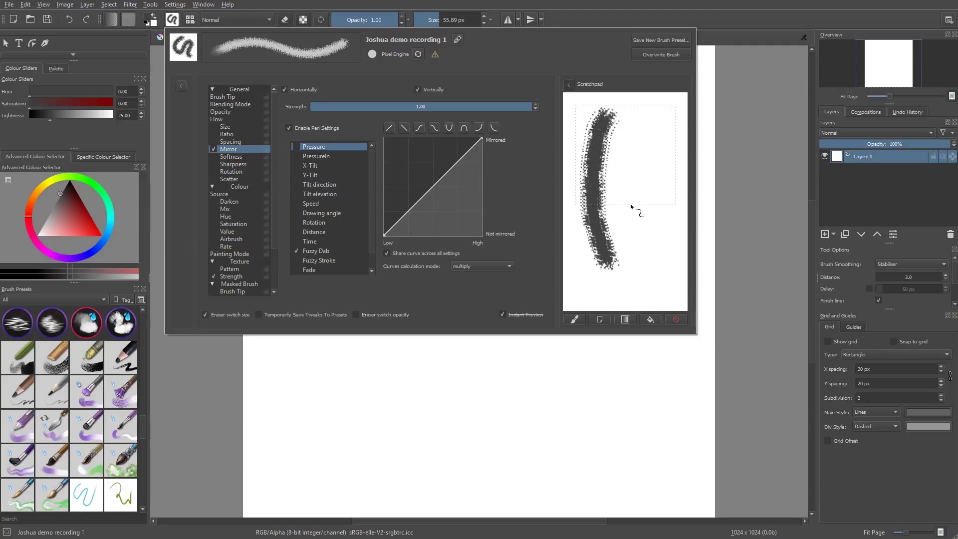
left_click(214, 172)
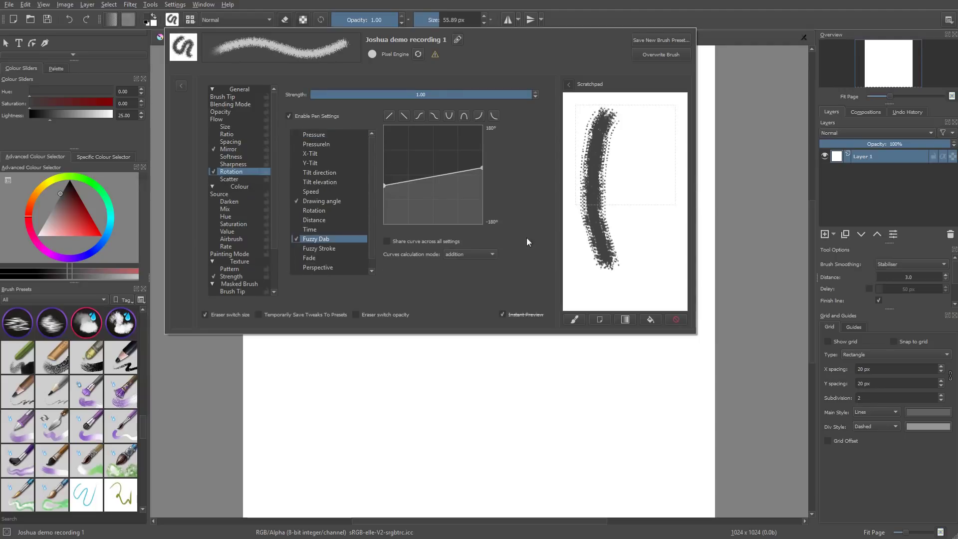
left_click(677, 320)
mouse_move(618, 98)
left_mouse_down()
mouse_move(614, 186)
mouse_move(630, 276)
left_mouse_up()
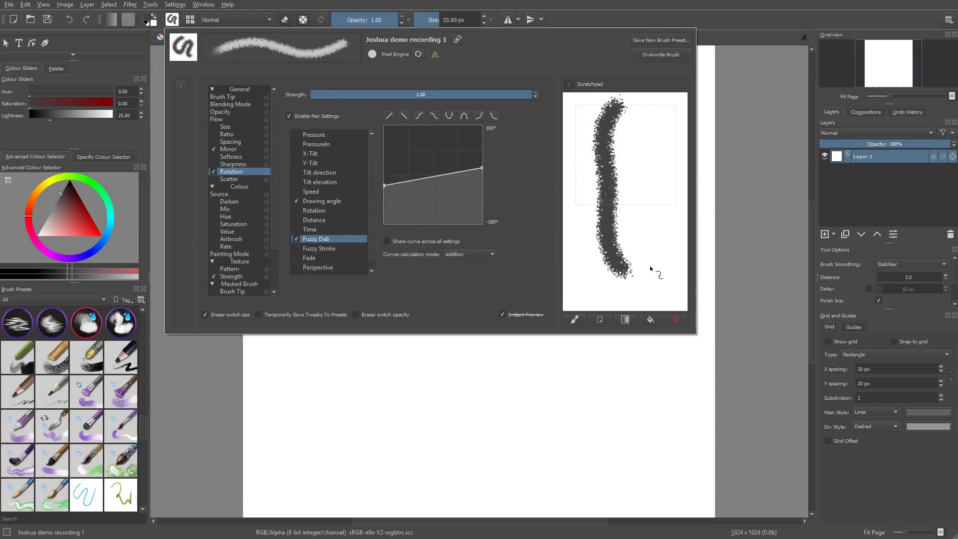
left_click(214, 148)
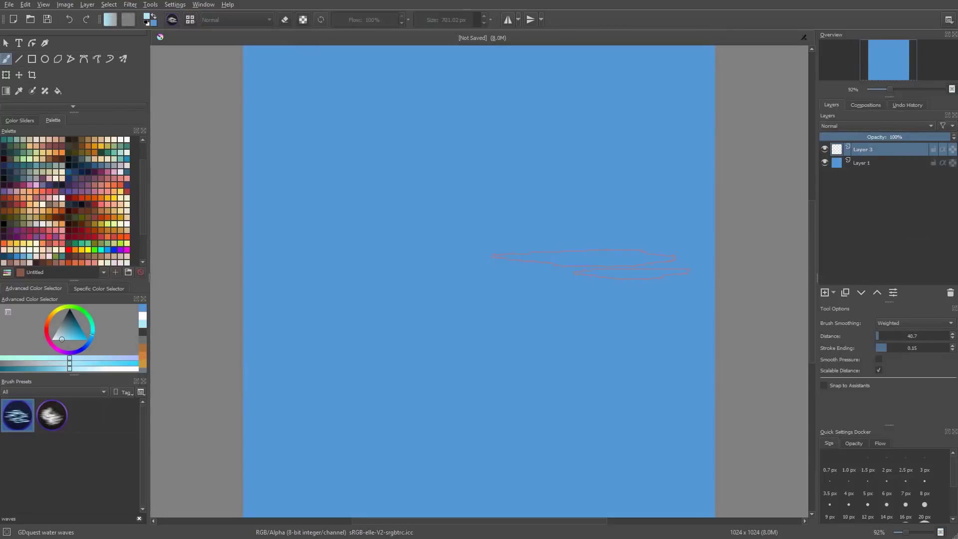
Paint light wave streaks from top to bottom across the blue canvas.
left_click_drag(419, 135, 603, 135)
left_click_drag(473, 180, 672, 174)
left_click_drag(641, 221, 424, 234)
left_click_drag(474, 300, 300, 304)
left_click_drag(674, 274, 449, 279)
left_click_drag(648, 324, 424, 329)
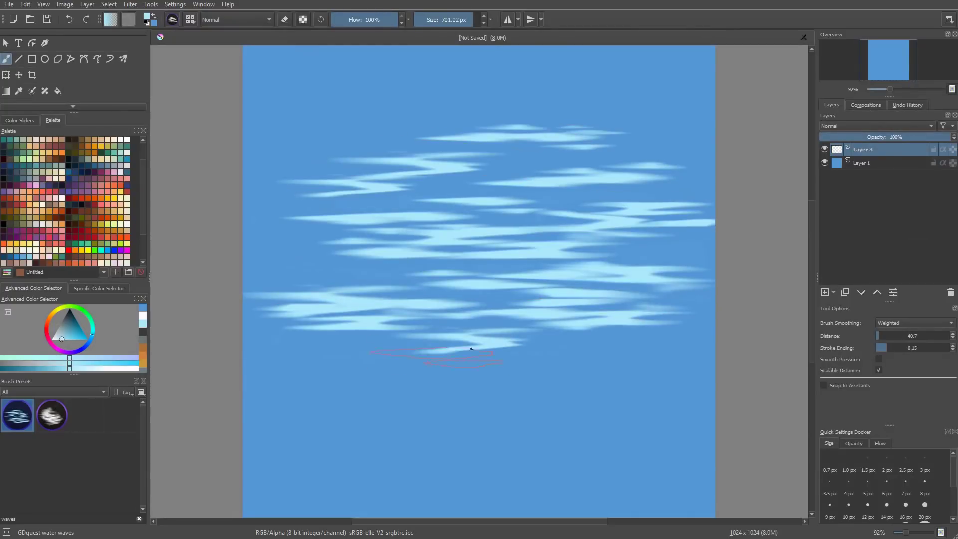
left_click_drag(649, 364, 400, 374)
left_click_drag(624, 419, 400, 424)
left_click_drag(349, 464, 509, 462)
Clear the layer and repaint light-blue waves with the GDquest water waves 2 preset.
key("Delete")
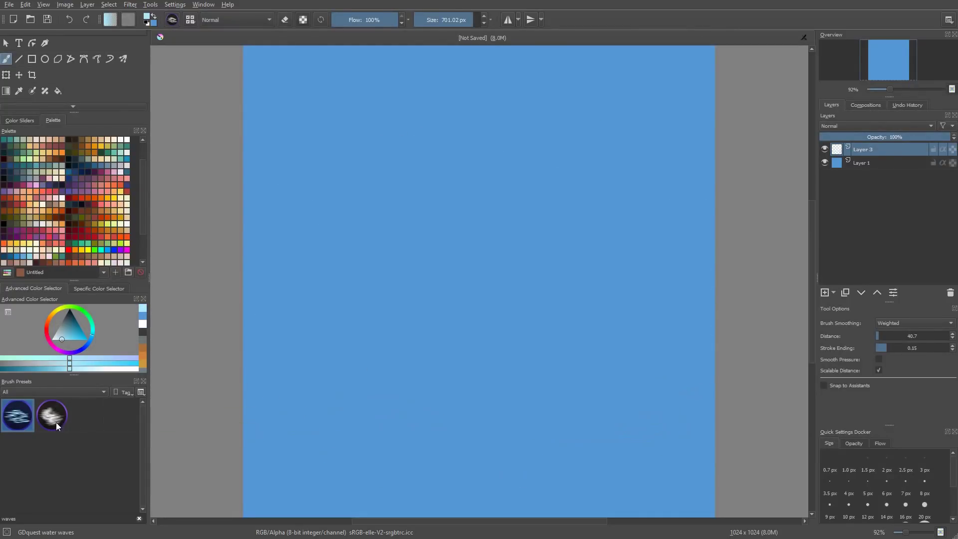
left_click(51, 415)
left_click_drag(399, 209, 329, 214)
left_click_drag(427, 193, 644, 199)
left_click_drag(648, 280, 407, 342)
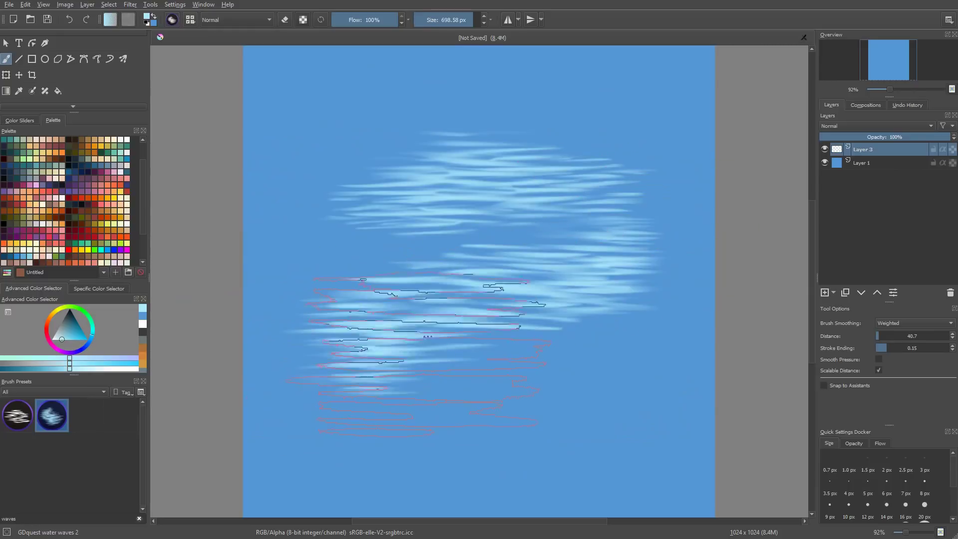
left_click_drag(623, 250, 427, 213)
mouse_move(549, 225)
left_mouse_down()
mouse_move(392, 306)
mouse_move(567, 364)
mouse_move(459, 385)
mouse_move(491, 396)
mouse_move(713, 374)
left_mouse_up()
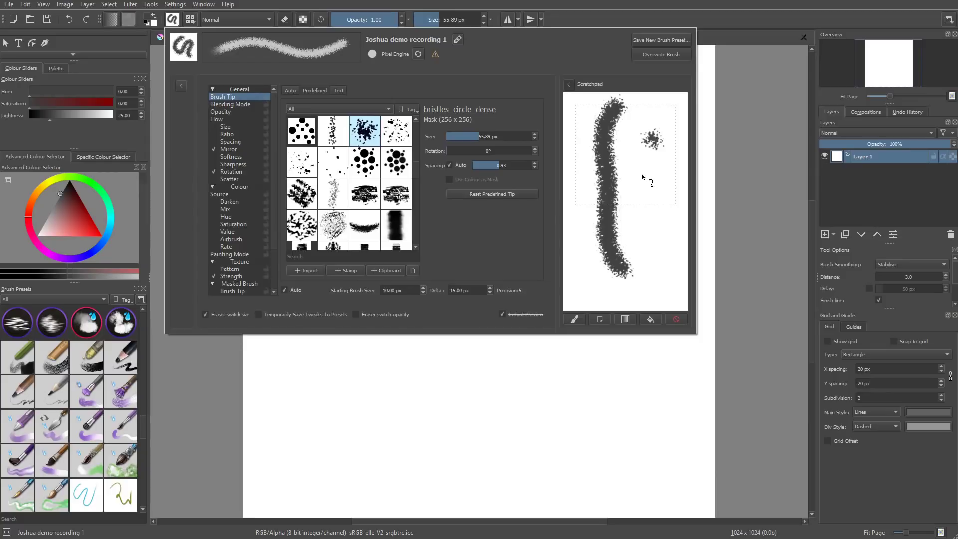
Clear the scratchpad and switch off the brush's Mirror option.
left_click(679, 320)
scroll(417, 159, "down", 5)
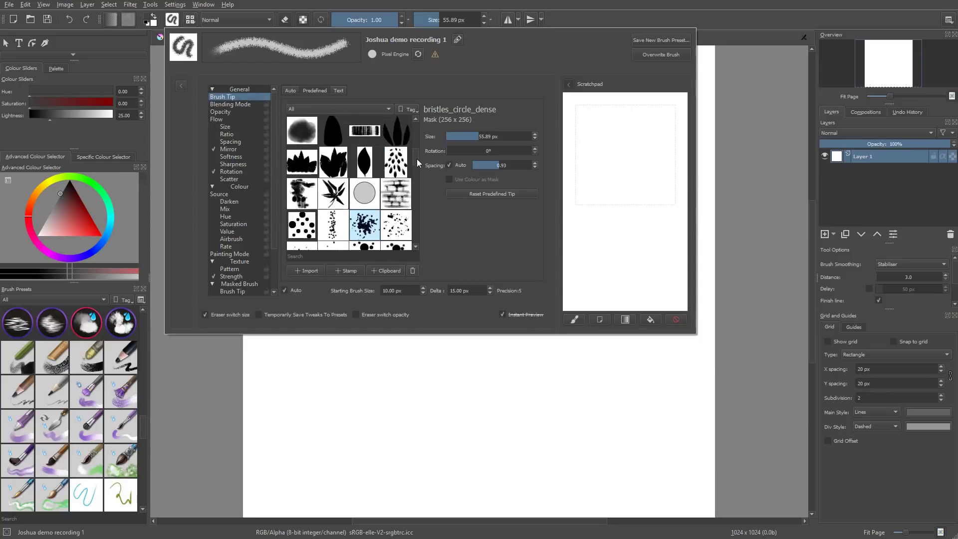
left_click_drag(418, 148, 414, 194)
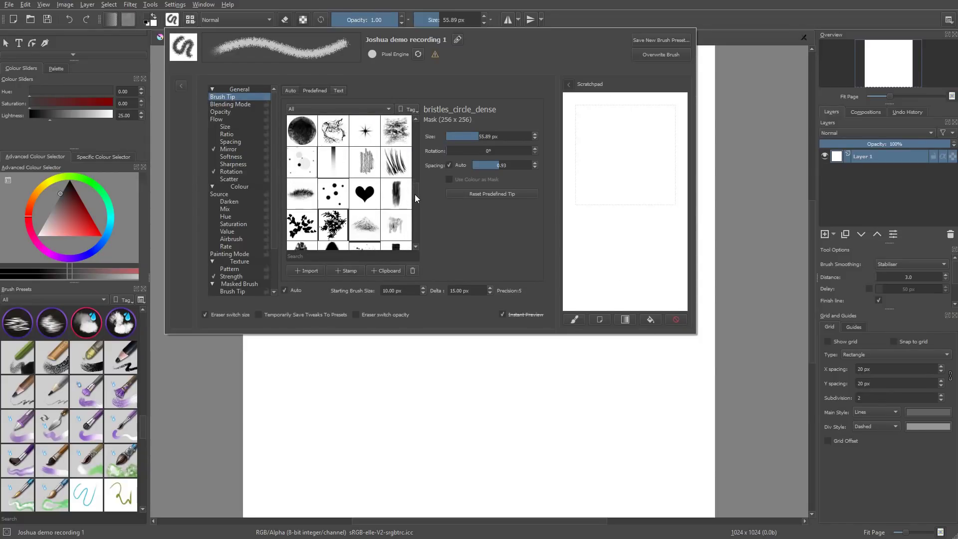
mouse_move(371, 172)
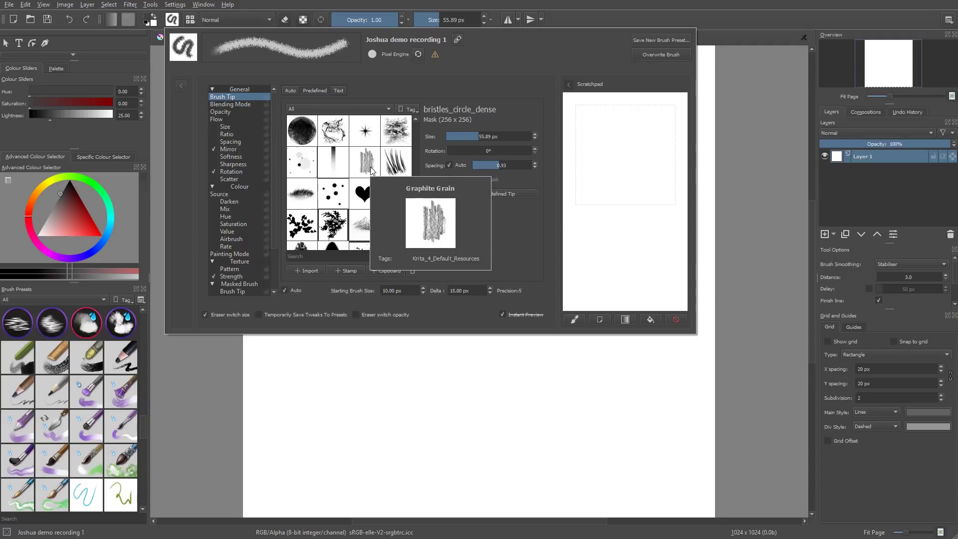
left_click(213, 149)
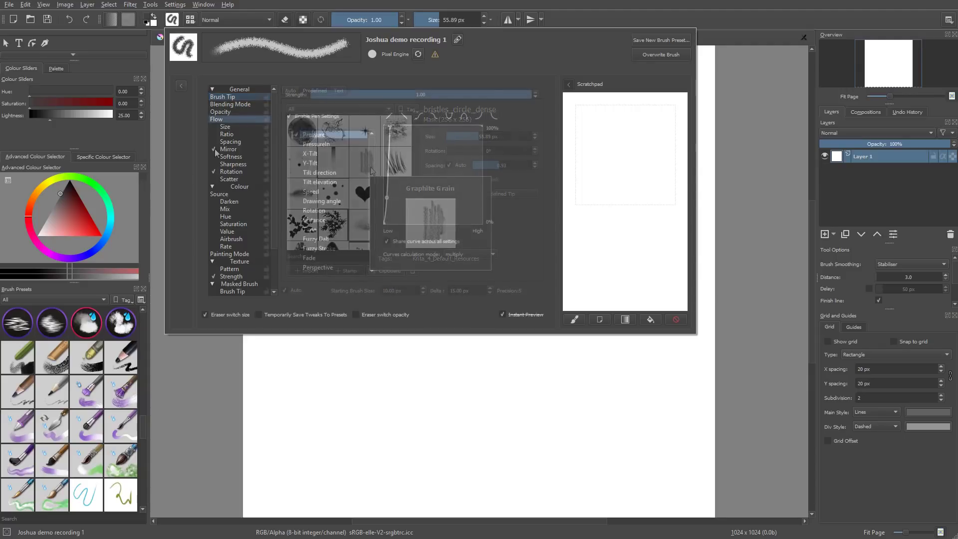
Enable Scatter at 0.24, test it on the scratchpad, then collapse the Texture group.
left_click(214, 178)
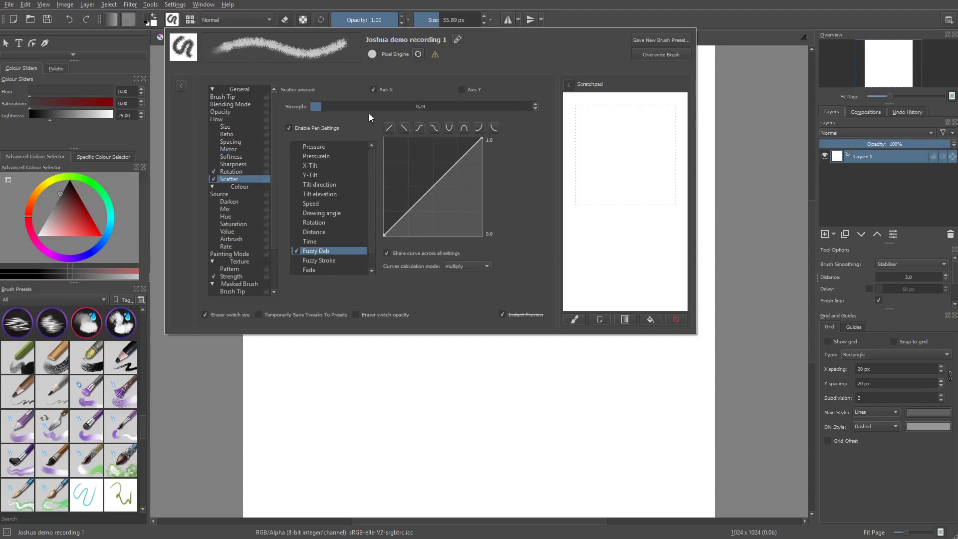
mouse_move(627, 98)
left_mouse_down()
mouse_move(610, 129)
mouse_move(603, 212)
mouse_move(632, 278)
left_mouse_up()
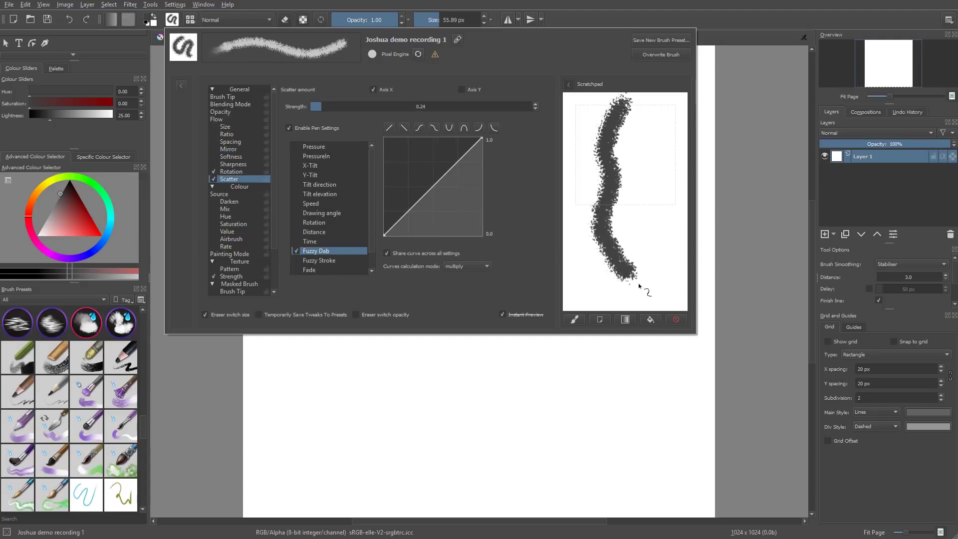
left_click(676, 320)
left_click_drag(274, 184, 274, 224)
left_click(213, 208)
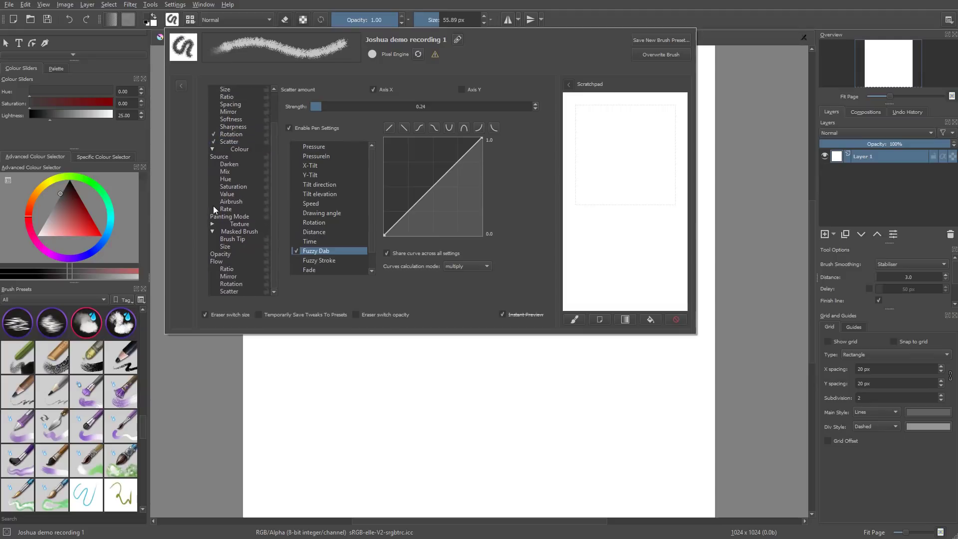
Enable the masked brush tip with 0.41 fade and a 14.67 px diameter.
left_click(247, 236)
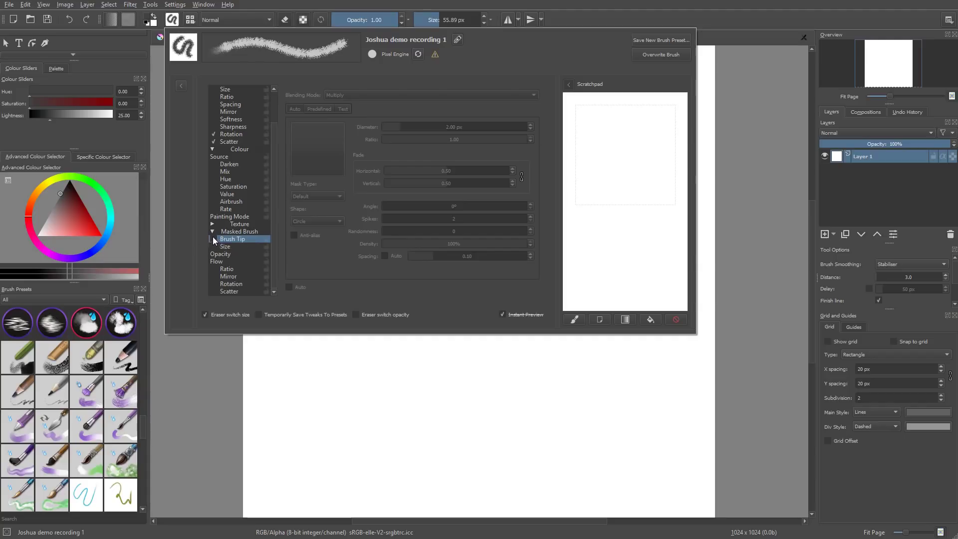
left_click(213, 238)
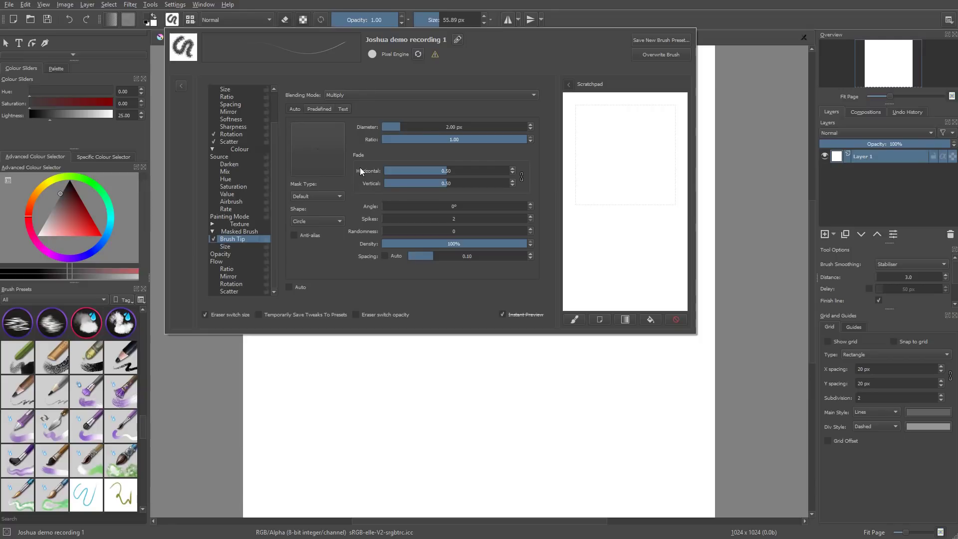
mouse_move(404, 126)
left_mouse_down()
mouse_move(455, 127)
mouse_move(420, 127)
left_mouse_up()
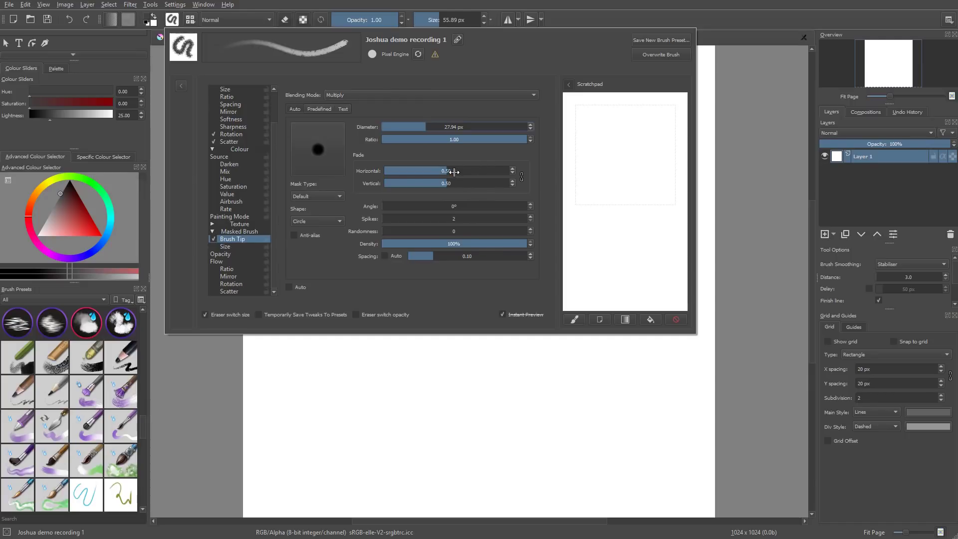
mouse_move(446, 170)
left_mouse_down()
mouse_move(394, 173)
mouse_move(435, 172)
left_mouse_up()
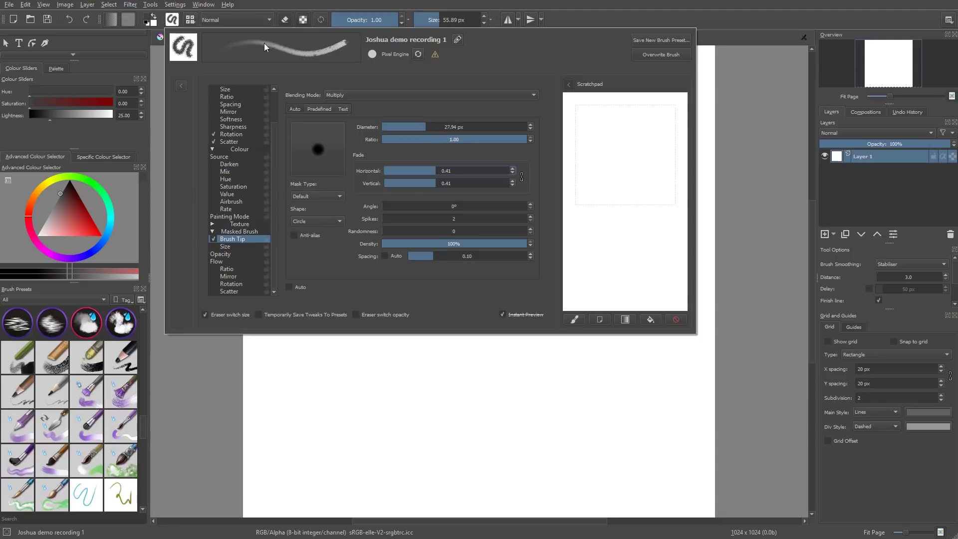
mouse_move(434, 127)
left_mouse_down()
mouse_move(406, 126)
mouse_move(423, 127)
left_mouse_up()
left_click_drag(412, 129, 418, 129)
Paint S-shaped test strokes on the scratchpad, clear it, and paint a fresh stroke.
mouse_move(624, 114)
left_mouse_down()
mouse_move(600, 150)
mouse_move(642, 247)
left_mouse_up()
mouse_move(643, 191)
left_mouse_down()
mouse_move(675, 235)
mouse_move(673, 253)
left_mouse_up()
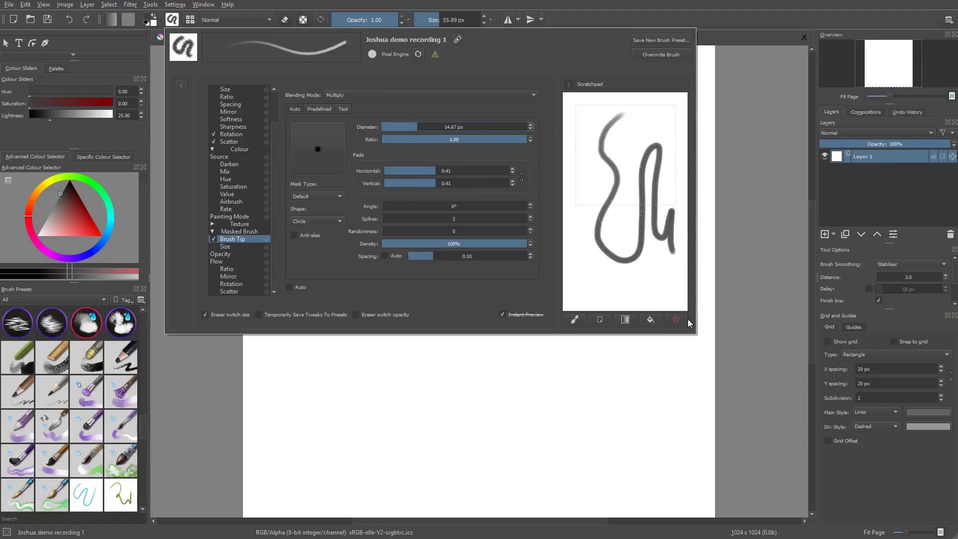
left_click(675, 319)
mouse_move(606, 115)
left_mouse_down()
mouse_move(602, 173)
mouse_move(658, 216)
left_mouse_up()
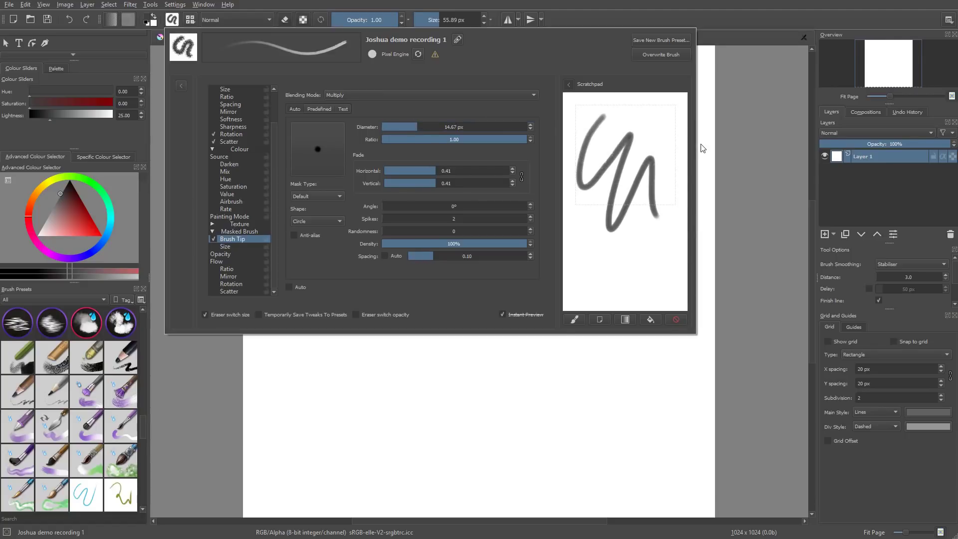
left_click(227, 254)
Stop pen pressure from controlling opacity and test it with a looping scratchpad stroke.
left_click(226, 260)
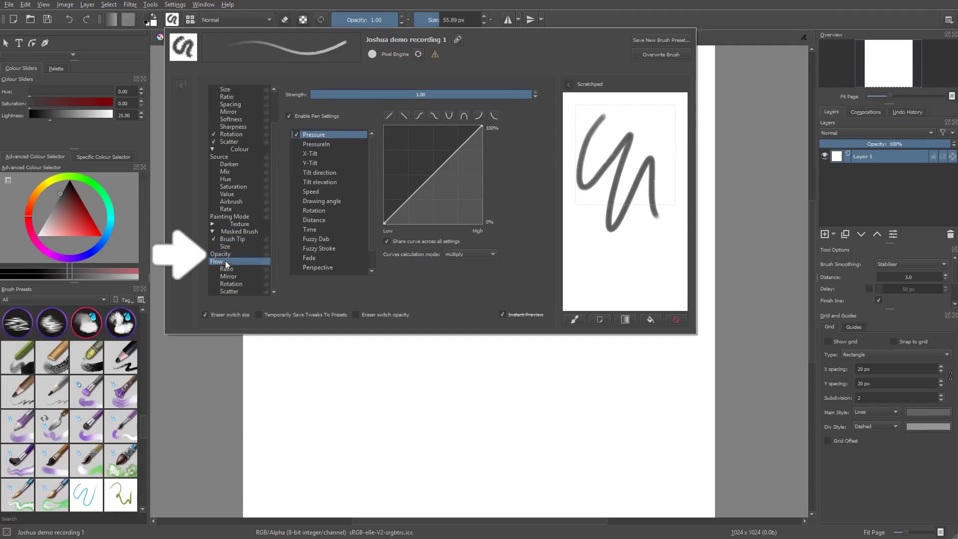
left_click(225, 253)
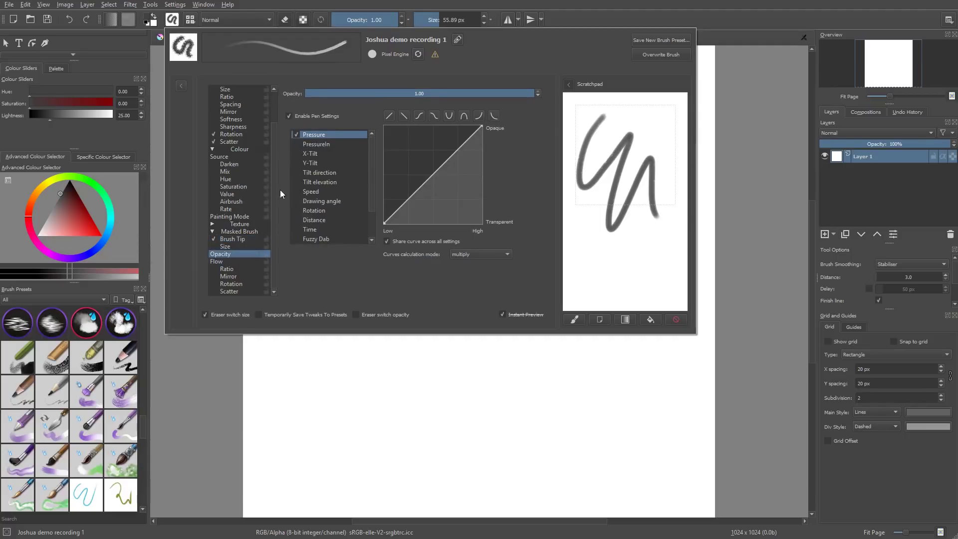
left_click(298, 117)
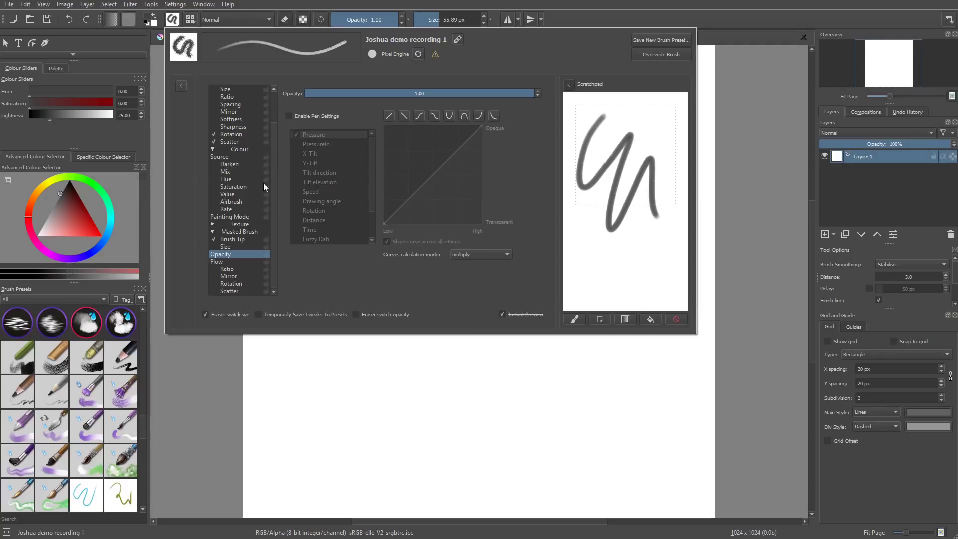
left_click(676, 320)
mouse_move(620, 119)
left_mouse_down()
mouse_move(597, 170)
mouse_move(646, 139)
mouse_move(618, 242)
mouse_move(636, 252)
mouse_move(663, 193)
left_mouse_up()
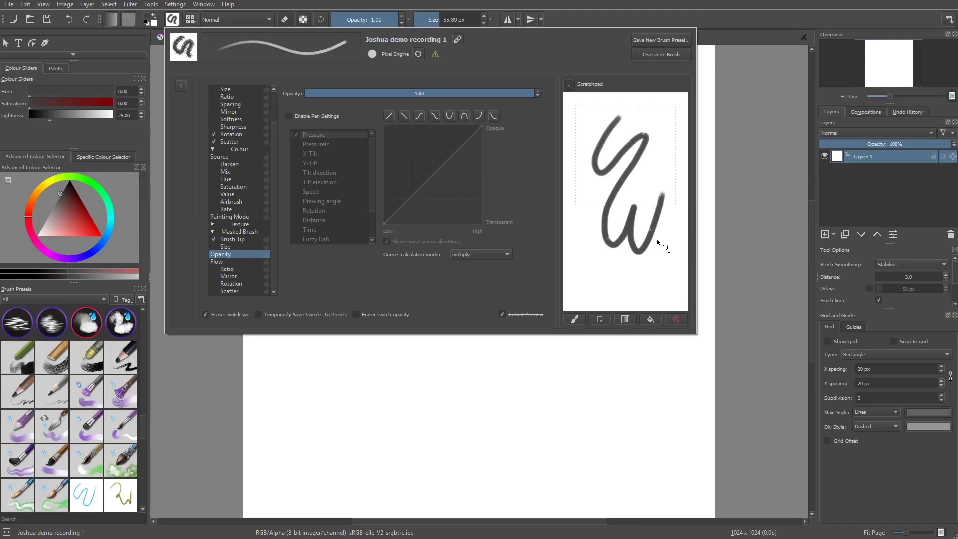
left_click(232, 239)
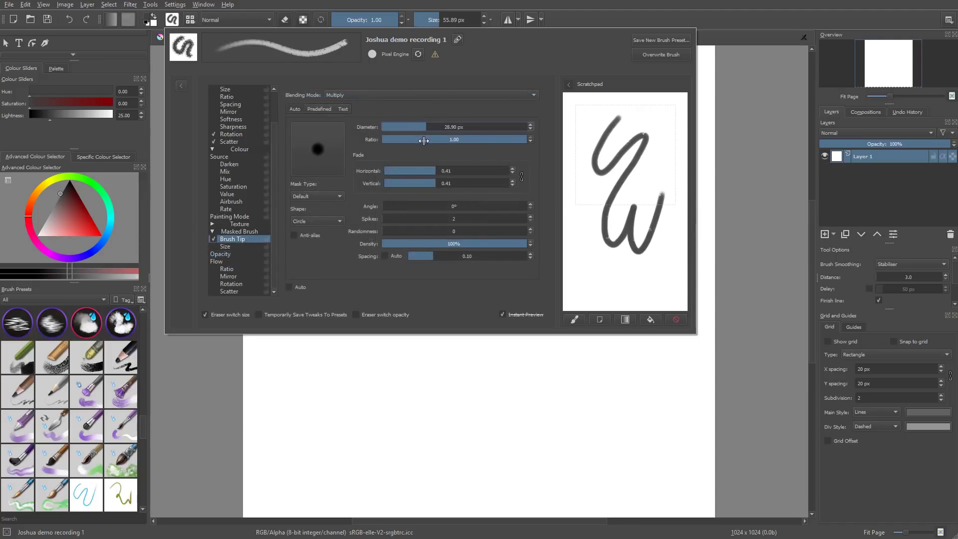
Try mask tip diameters from about 30 to 53 px and fades up to 0.12, then test.
left_click(427, 126)
left_click_drag(427, 125, 433, 130)
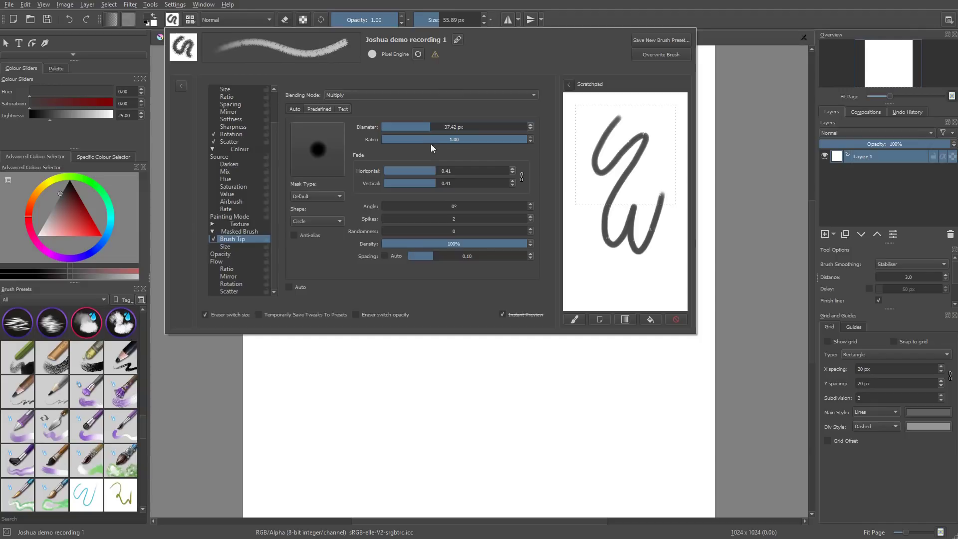
left_click(437, 127)
left_click_drag(437, 127, 434, 126)
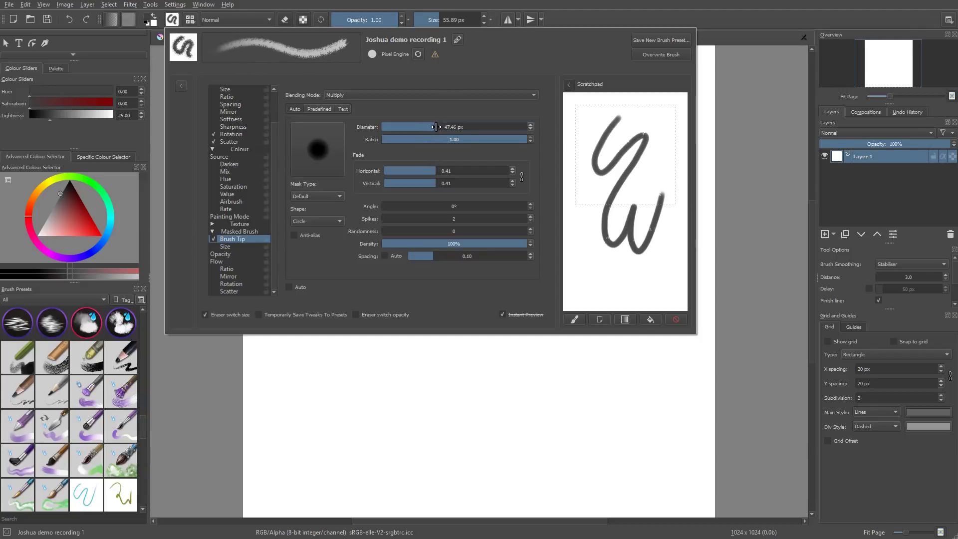
left_click_drag(441, 167, 517, 171)
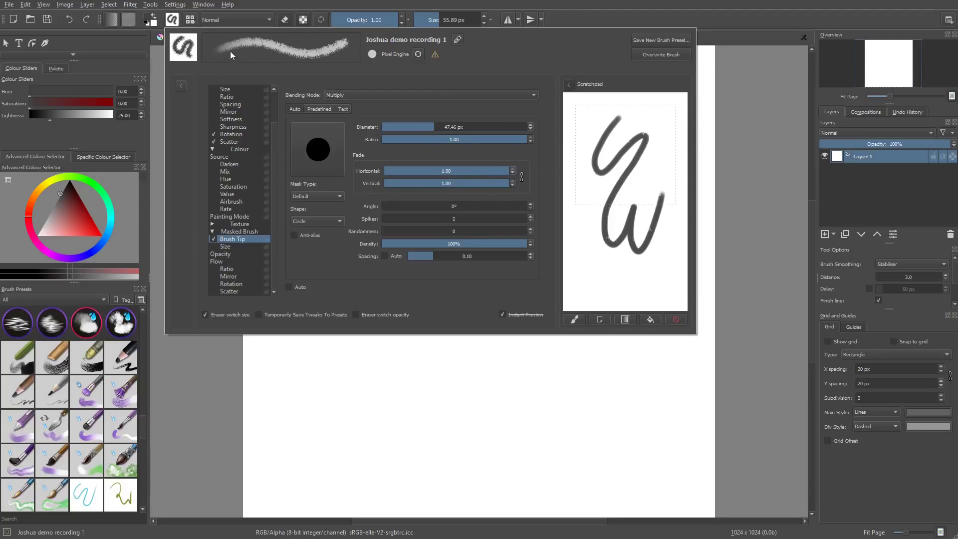
mouse_move(476, 172)
left_mouse_down()
mouse_move(411, 172)
mouse_move(403, 182)
left_mouse_up()
mouse_move(626, 122)
left_mouse_down()
mouse_move(605, 174)
mouse_move(614, 204)
mouse_move(655, 215)
left_mouse_up()
Settle the mask tip at 32.98 px with 0.76 fade and paint a fresh S stroke.
left_click_drag(428, 126, 440, 127)
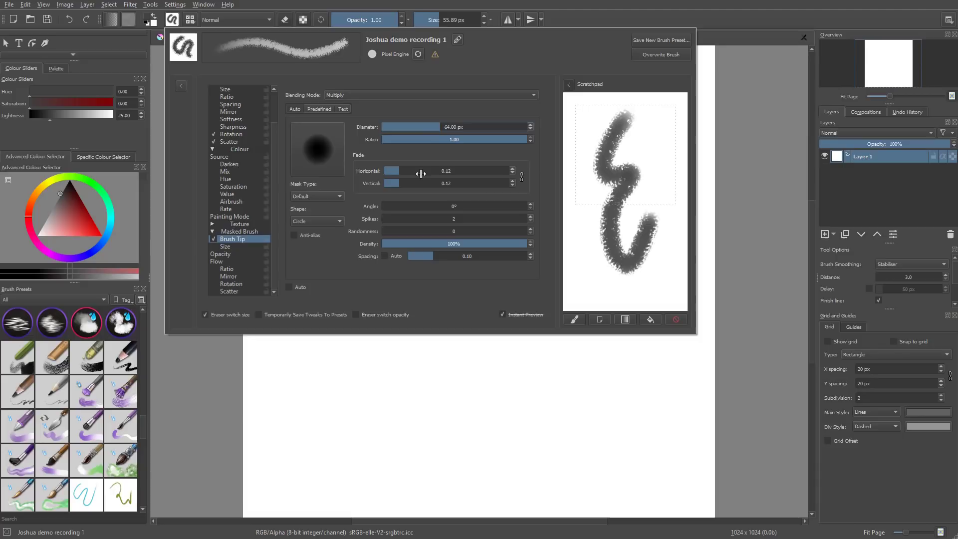
left_click_drag(419, 170, 481, 169)
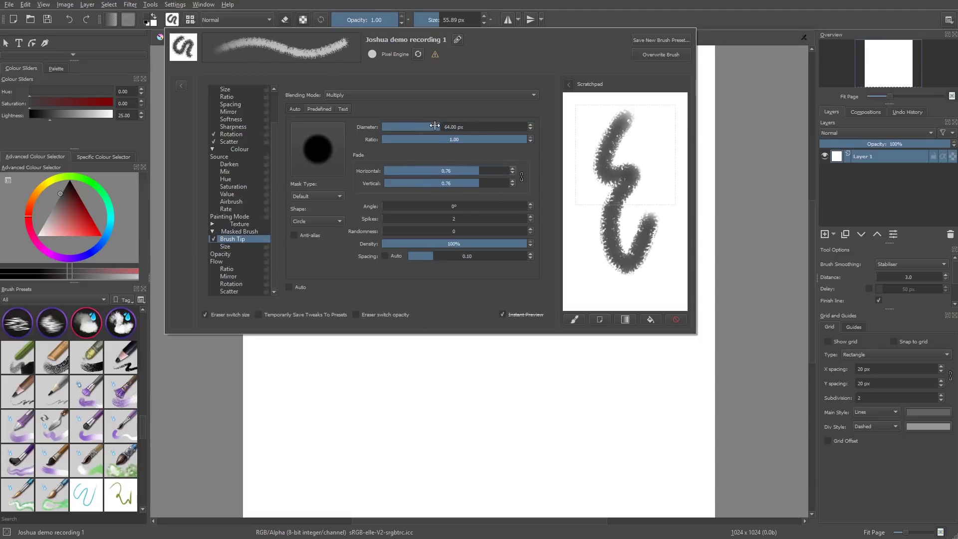
left_click_drag(433, 124, 428, 127)
left_click(675, 319)
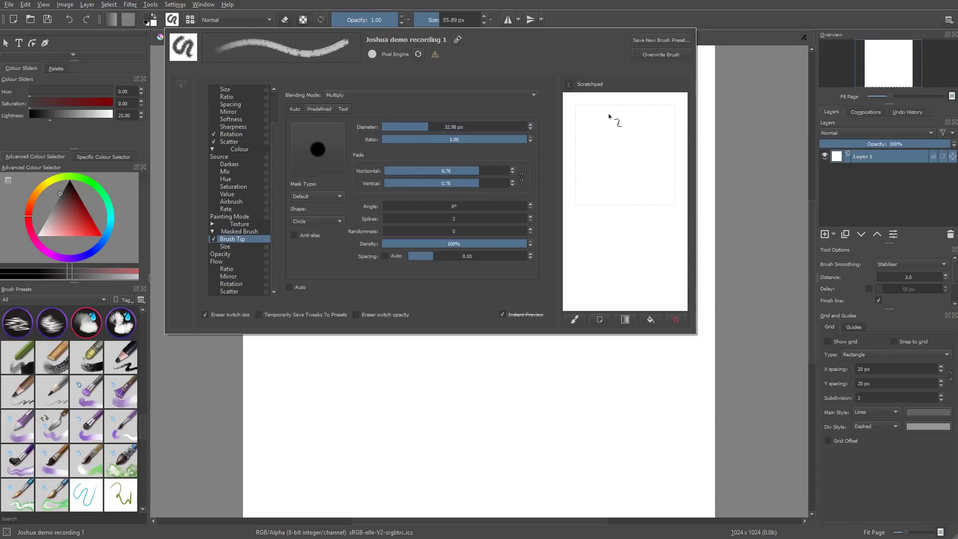
mouse_move(609, 119)
left_mouse_down()
mouse_move(580, 167)
mouse_move(613, 188)
mouse_move(657, 182)
left_mouse_up()
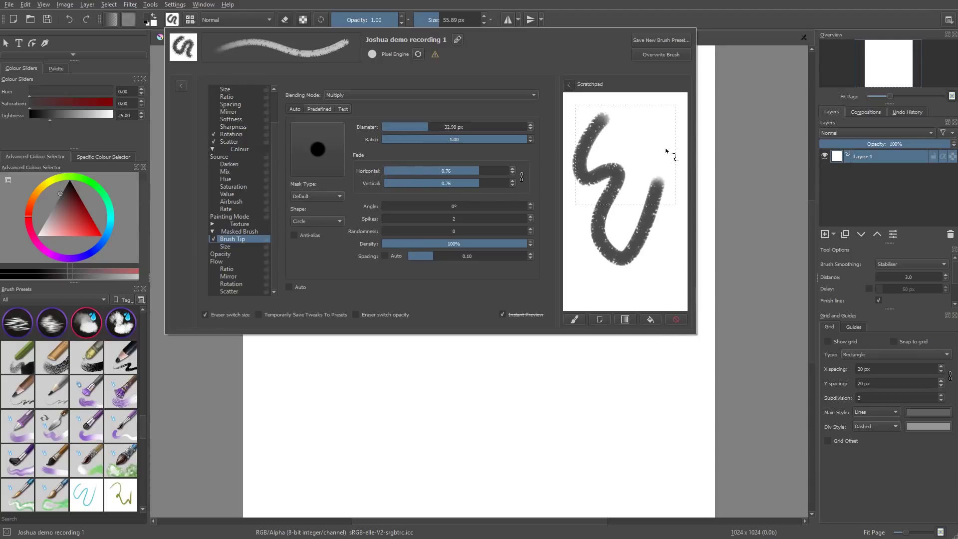
Make the masked brush tip Square and test it with S and zigzag strokes.
left_click(322, 221)
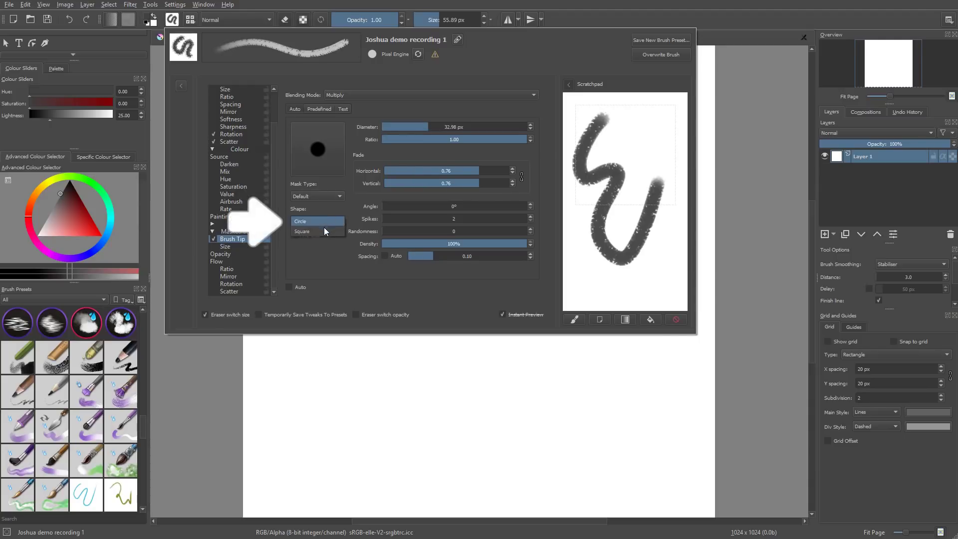
left_click(327, 230)
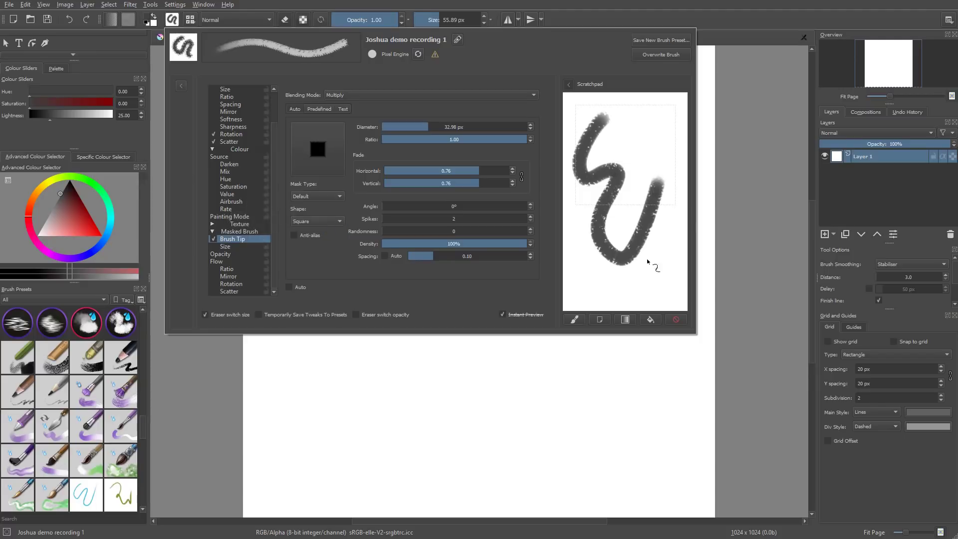
left_click(675, 319)
left_click_drag(631, 114, 598, 142)
left_click_drag(582, 185, 659, 248)
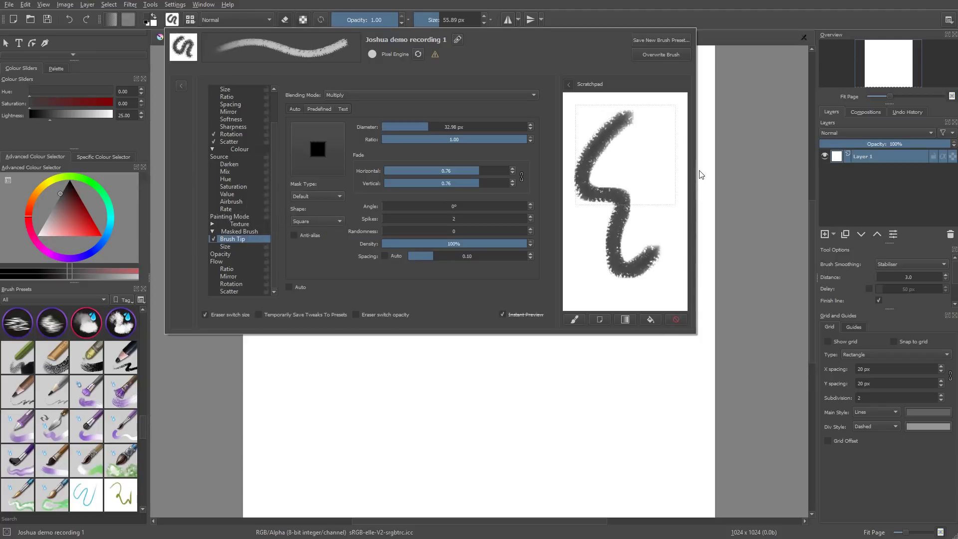
left_click(676, 319)
left_click_drag(628, 122, 664, 228)
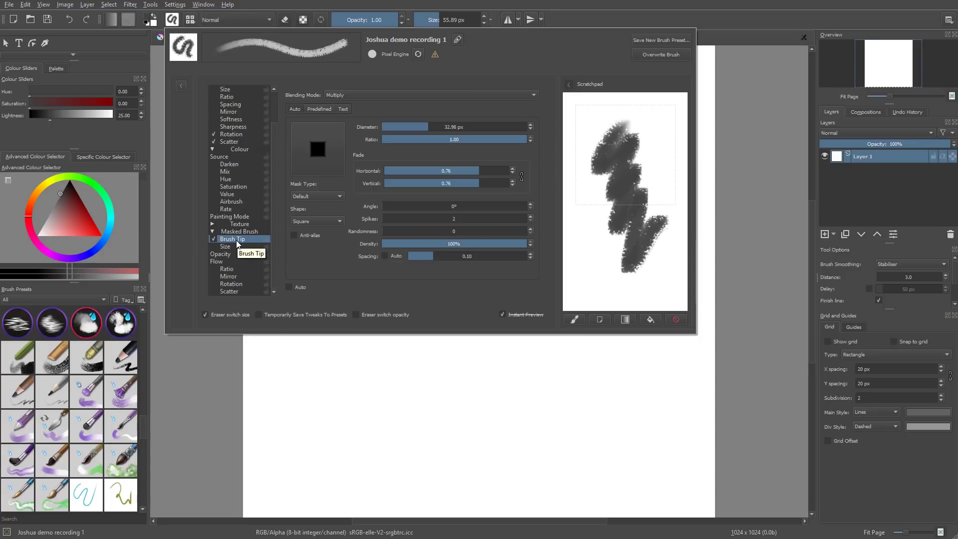
Turn on automatic spacing, set it to 1.37, and leave the scratchpad white.
left_click(385, 255)
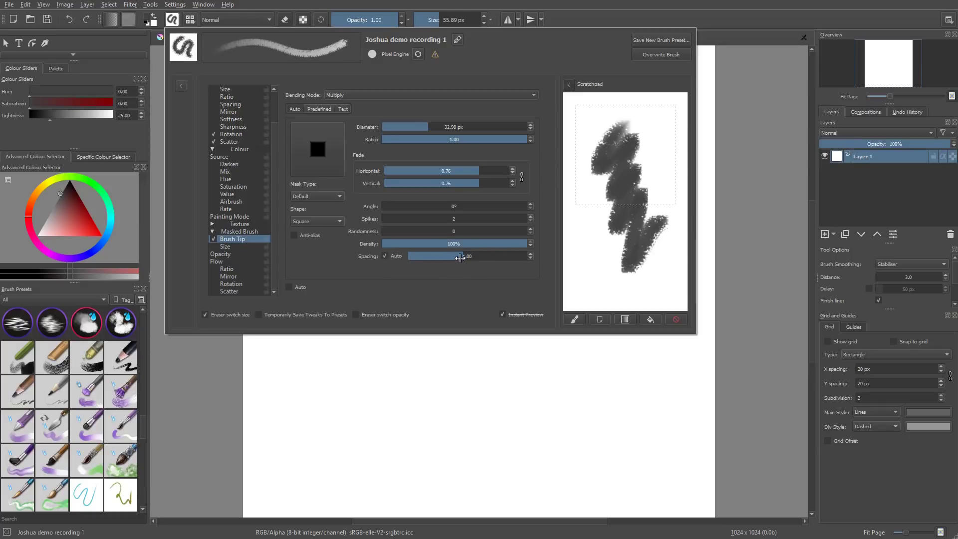
left_click_drag(459, 258, 444, 259)
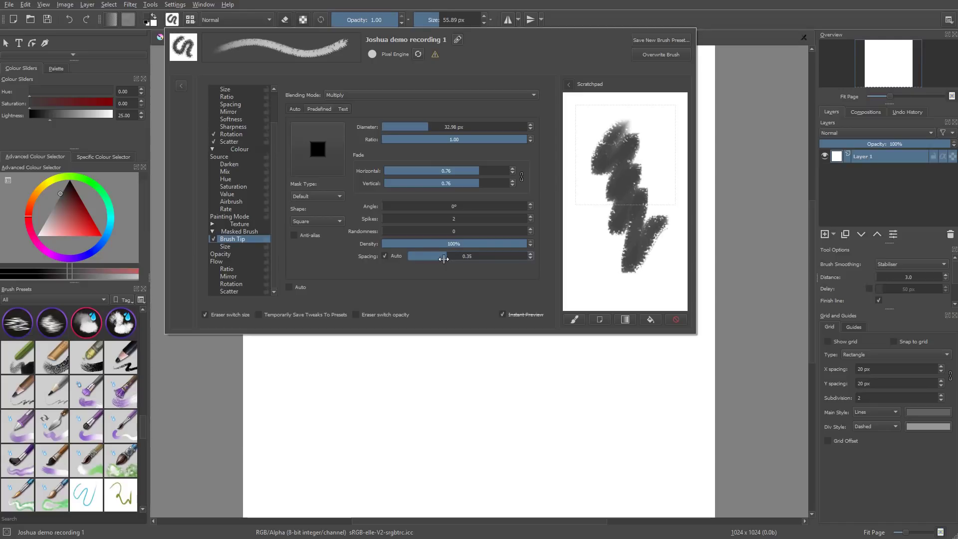
left_click(289, 287)
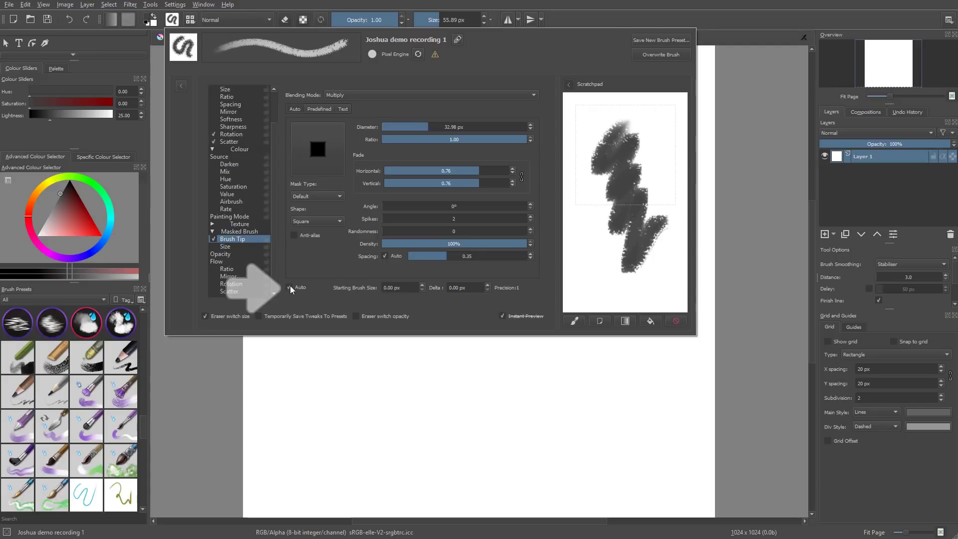
left_click(289, 287)
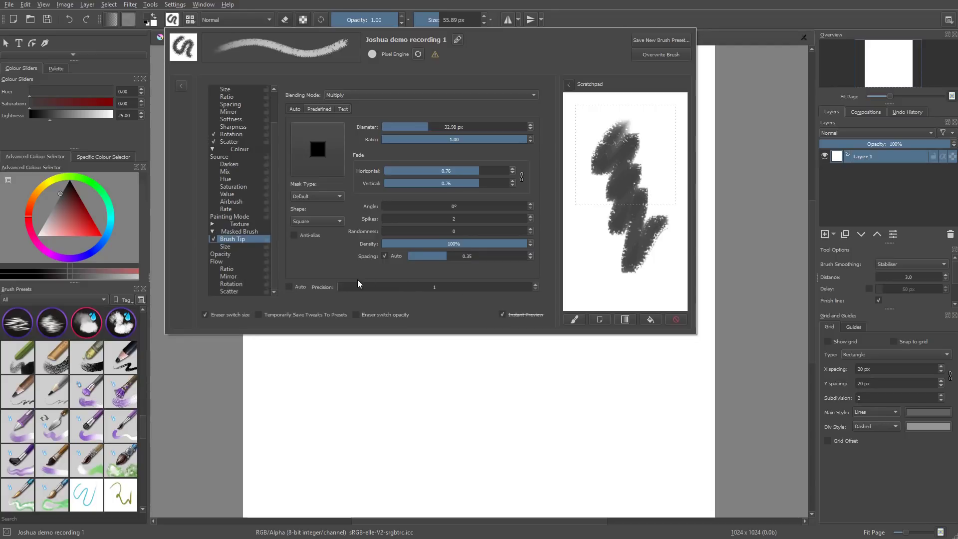
left_click(675, 319)
mouse_move(636, 128)
left_mouse_down()
mouse_move(593, 175)
mouse_move(657, 267)
mouse_move(678, 200)
left_mouse_up()
left_click(676, 320)
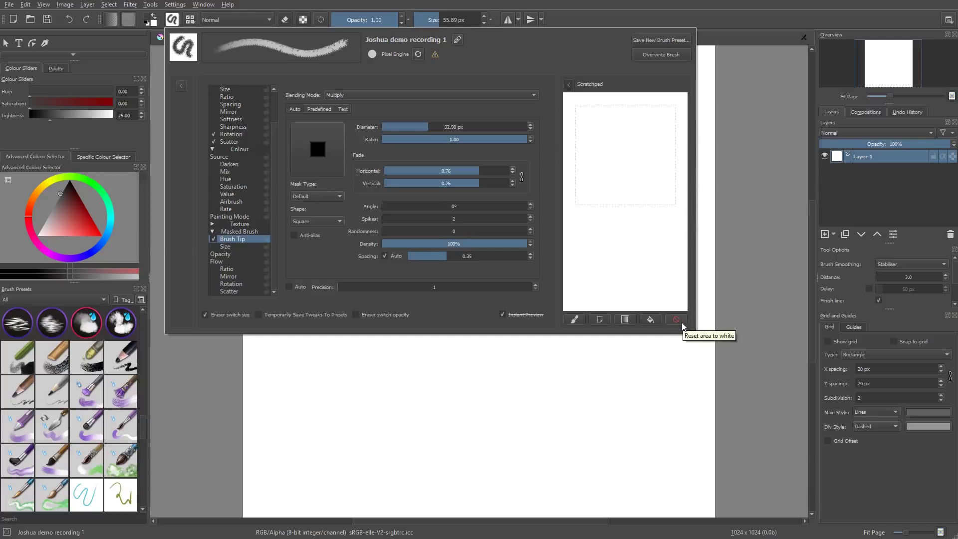
left_click(468, 256)
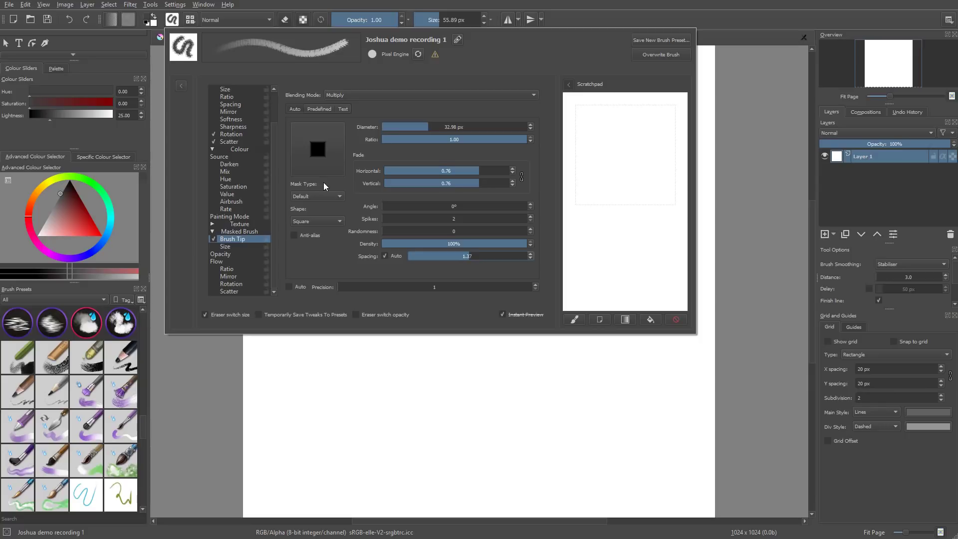
Browse the predefined mask tips, choose A -2 Sparkle 3, and paint a zigzag test.
mouse_move(594, 143)
left_mouse_down()
mouse_move(624, 177)
mouse_move(632, 261)
mouse_move(680, 207)
left_mouse_up()
left_click(319, 109)
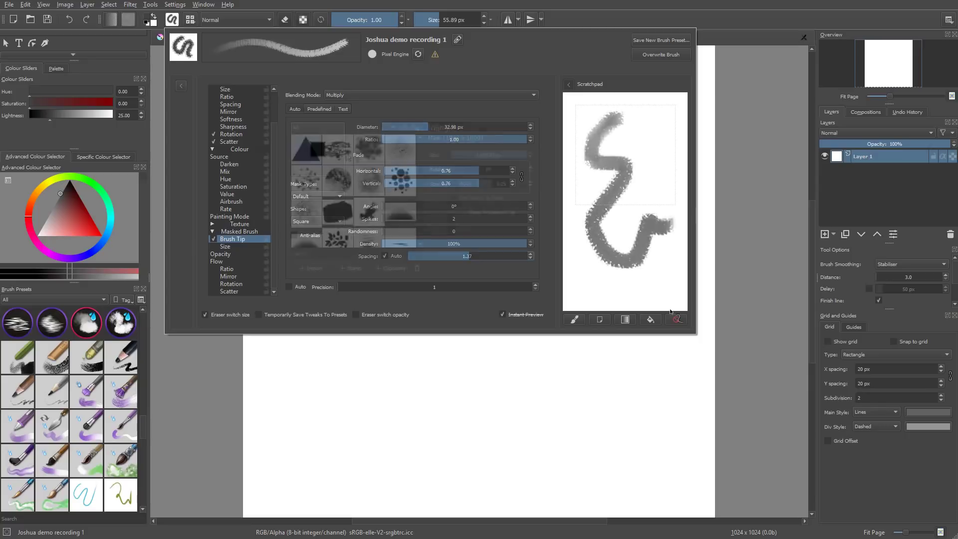
left_click(364, 181)
left_click(399, 176)
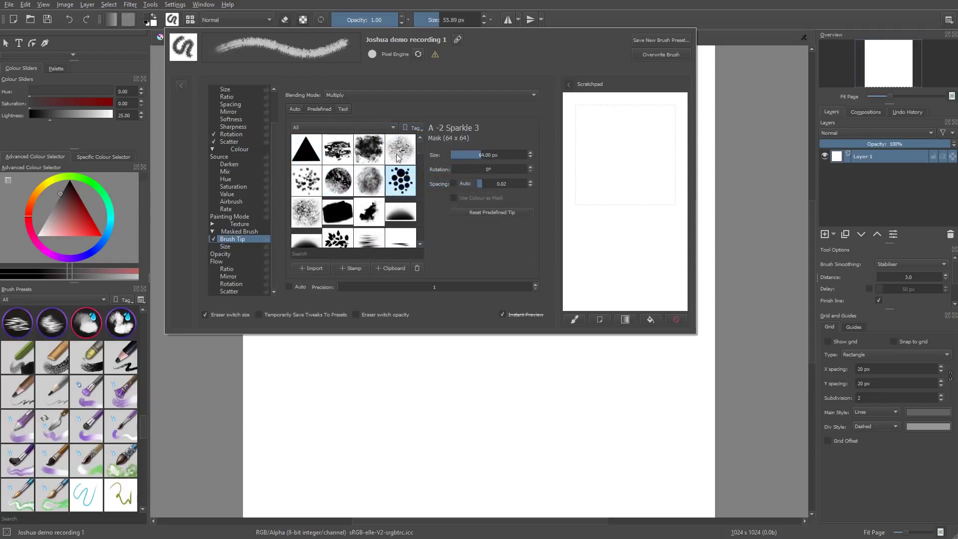
left_click(400, 153)
left_click(401, 179)
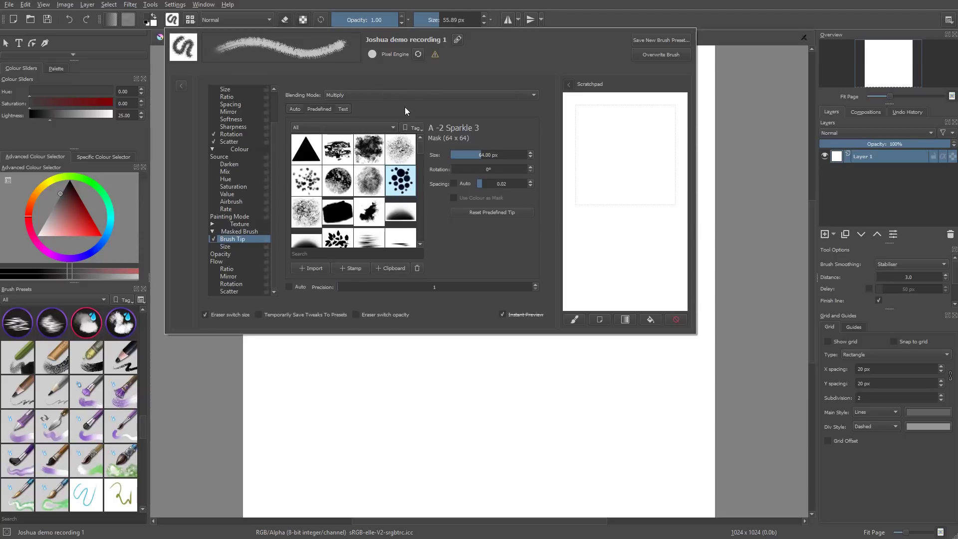
mouse_move(626, 120)
left_mouse_down()
mouse_move(601, 159)
mouse_move(618, 228)
mouse_move(668, 213)
left_mouse_up()
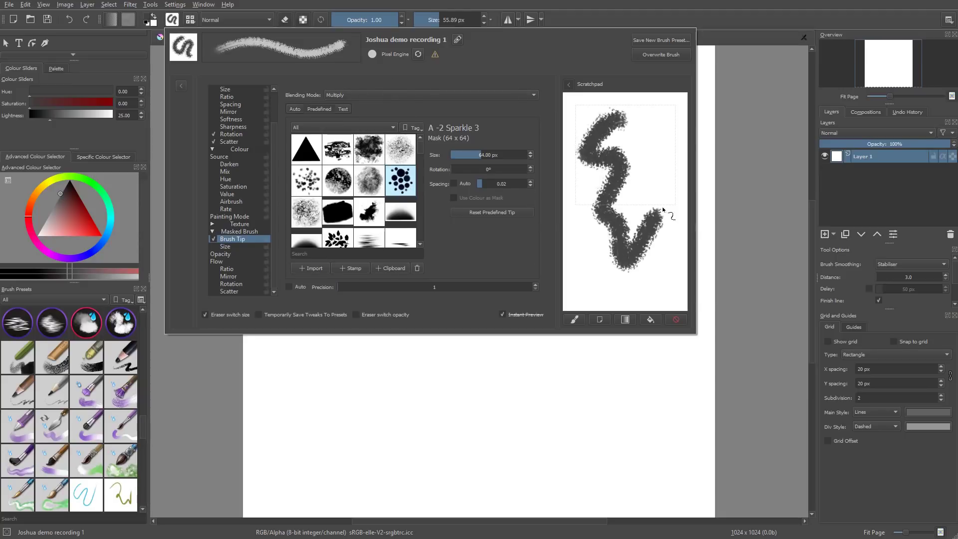
Compare test strokes with the mask tip off and on, then enable the mask's Size option.
left_click(212, 240)
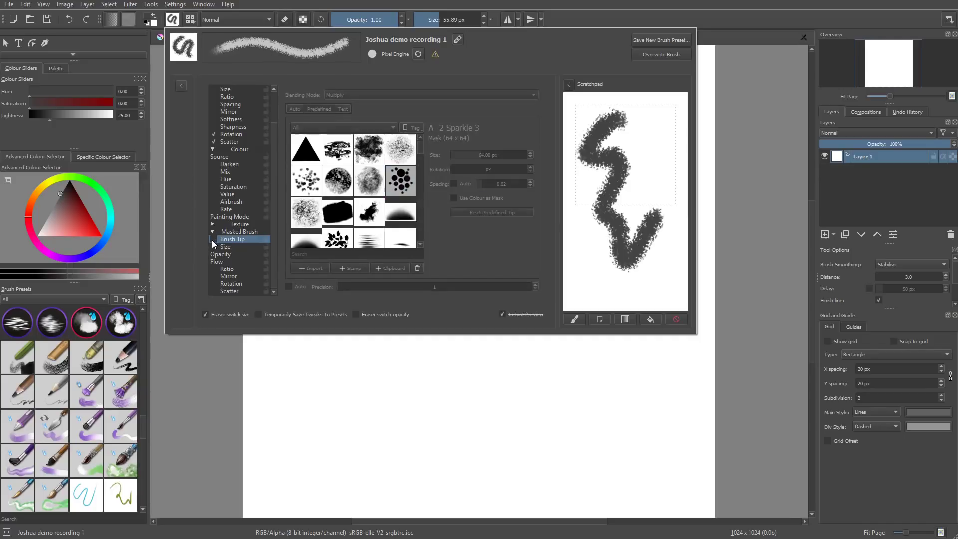
left_click(212, 239)
mouse_move(631, 117)
left_mouse_down()
mouse_move(596, 165)
mouse_move(617, 197)
mouse_move(618, 255)
left_mouse_up()
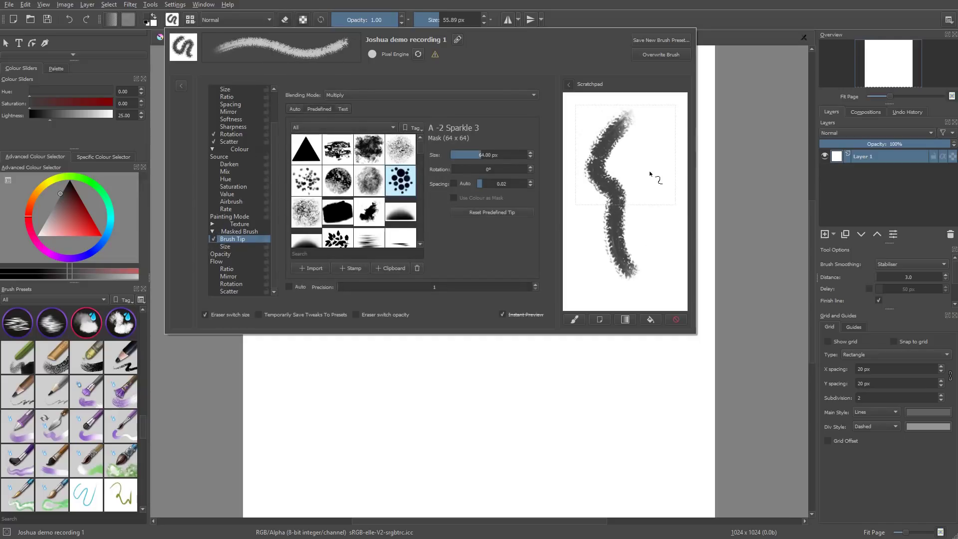
left_click_drag(655, 186, 661, 226)
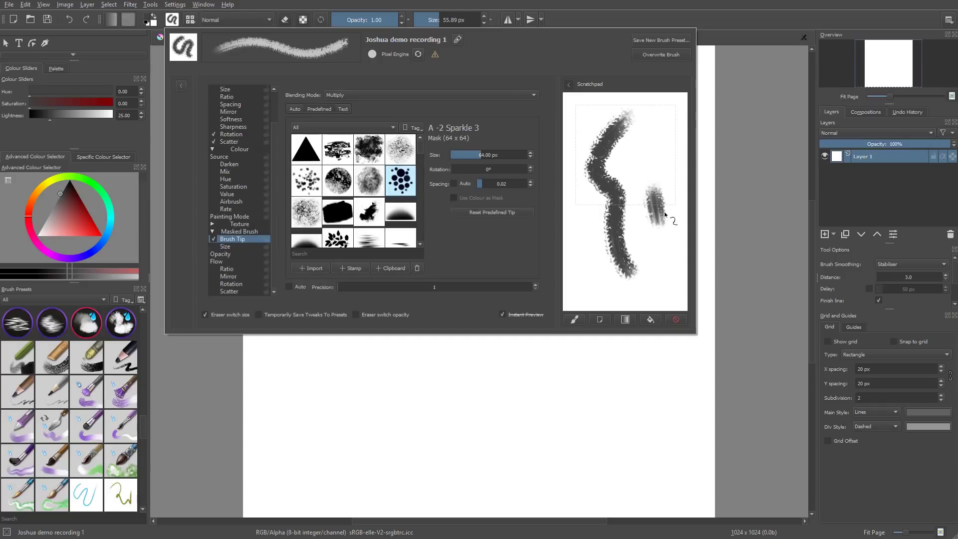
left_click(214, 246)
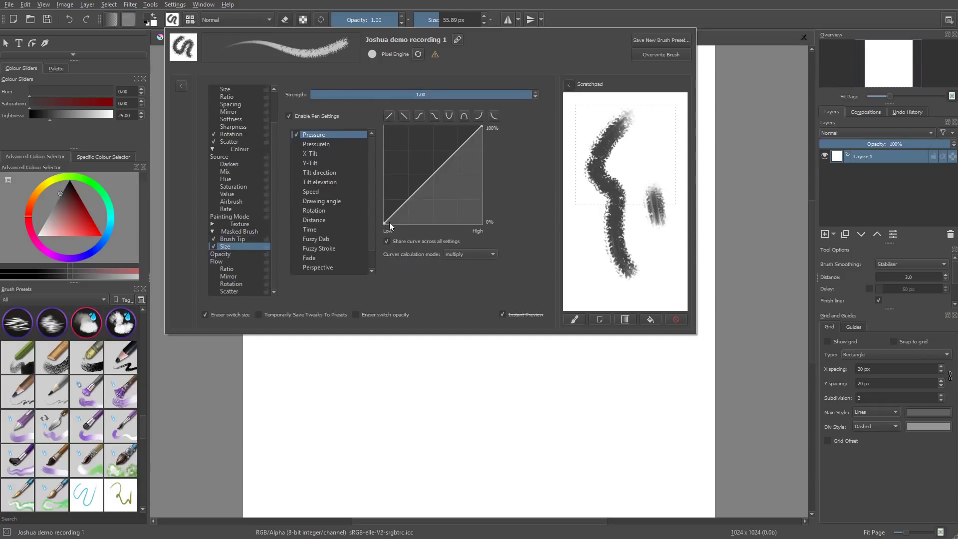
Raise the mask Size curve's low end to 50% and lower full-pressure Flow to about 25%.
left_click_drag(386, 223, 372, 173)
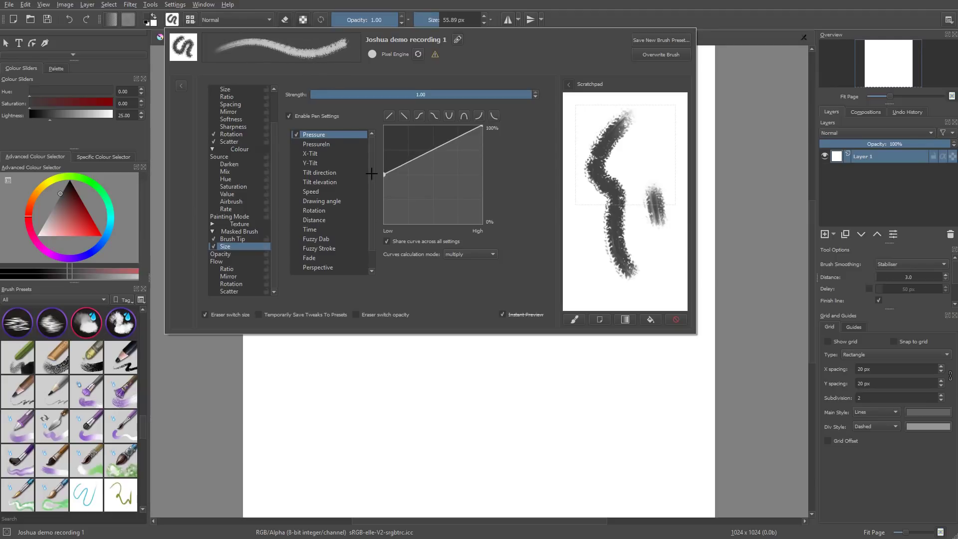
left_click(239, 254)
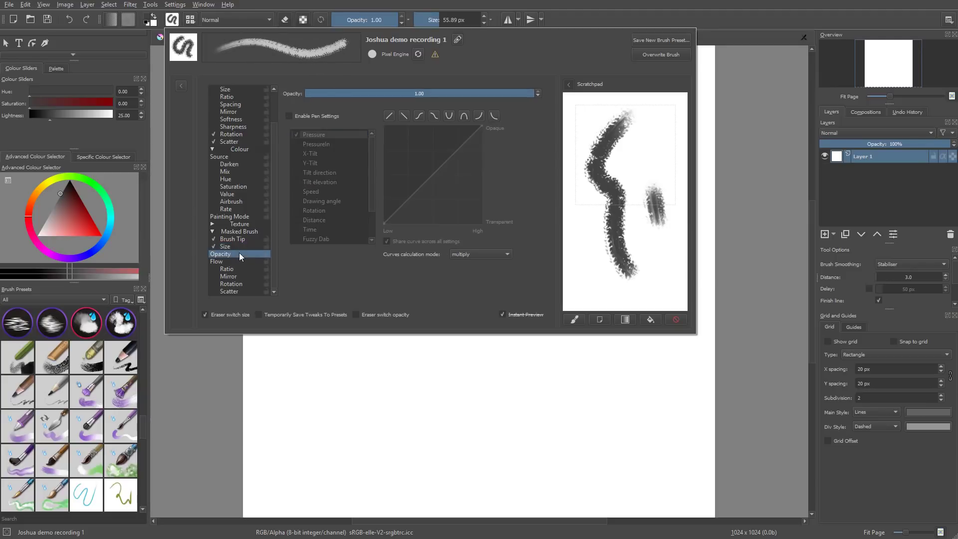
left_click(216, 261)
left_click_drag(482, 128, 497, 199)
left_click(676, 319)
mouse_move(624, 106)
left_mouse_down()
mouse_move(582, 160)
mouse_move(600, 238)
mouse_move(687, 90)
left_mouse_up()
left_click_drag(626, 116, 624, 220)
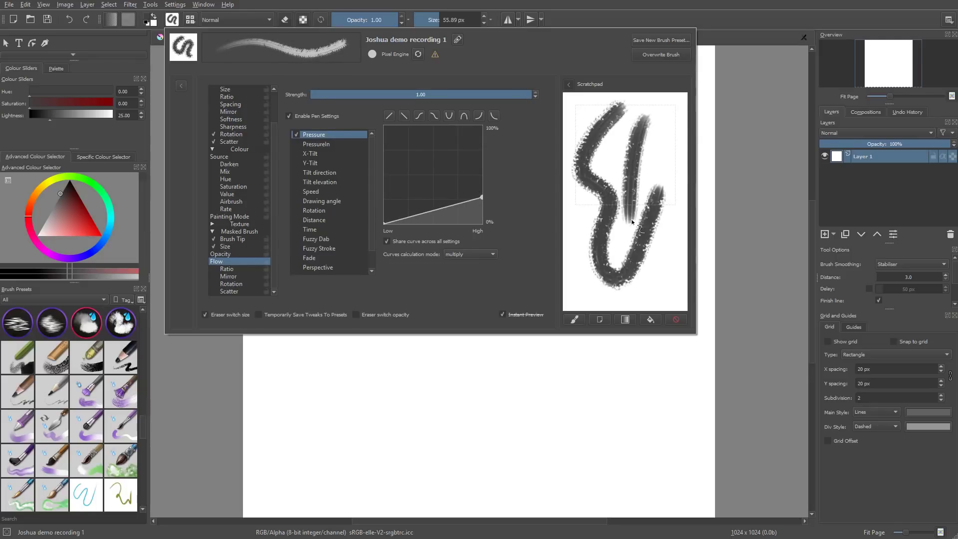
left_click_drag(669, 118, 633, 219)
Test the Sparkle-masked brush with diagonal and looping strokes on a cleared scratchpad.
left_click(676, 319)
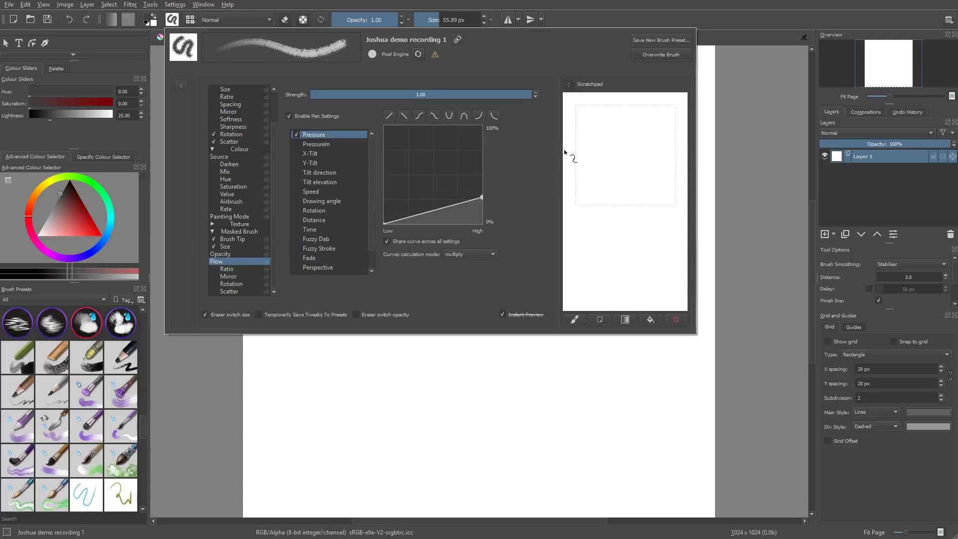
mouse_move(636, 106)
left_mouse_down()
mouse_move(579, 173)
mouse_move(652, 181)
left_mouse_up()
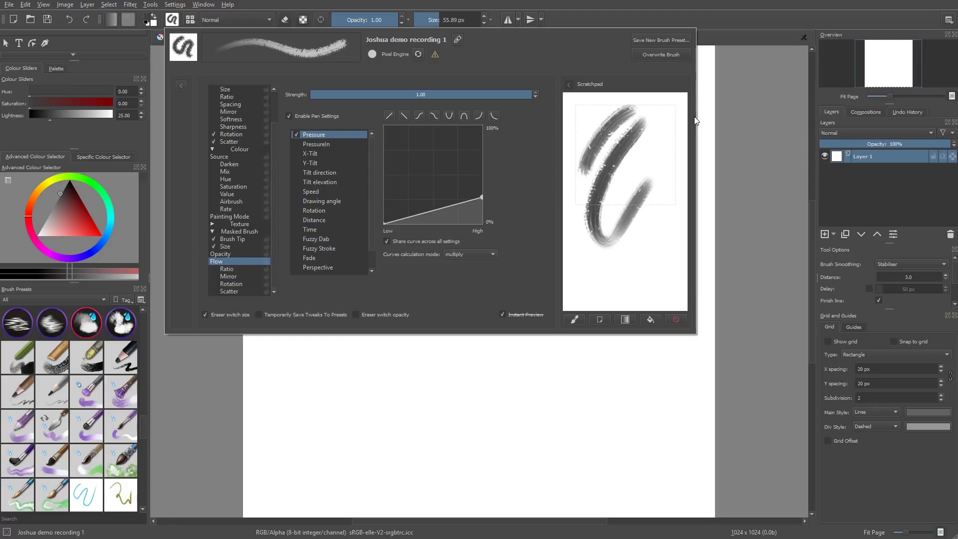
left_click(675, 319)
mouse_move(613, 119)
left_mouse_down()
mouse_move(597, 192)
mouse_move(623, 274)
left_mouse_up()
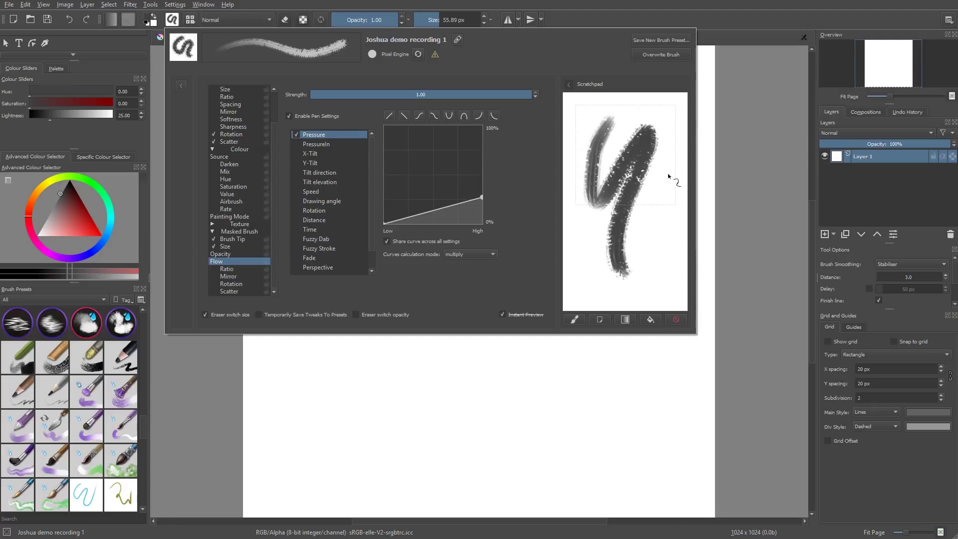
left_click_drag(669, 176, 671, 168)
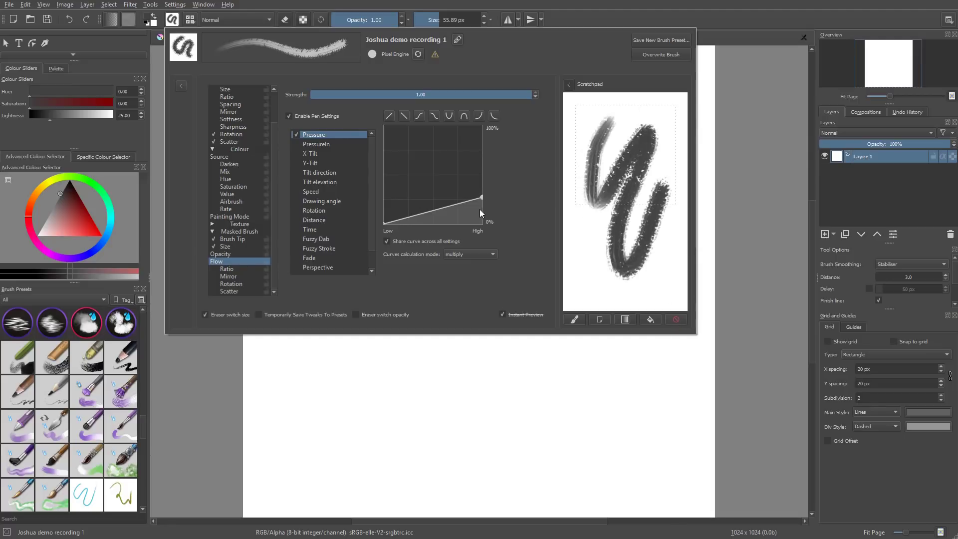
scroll(249, 240, "up", 2)
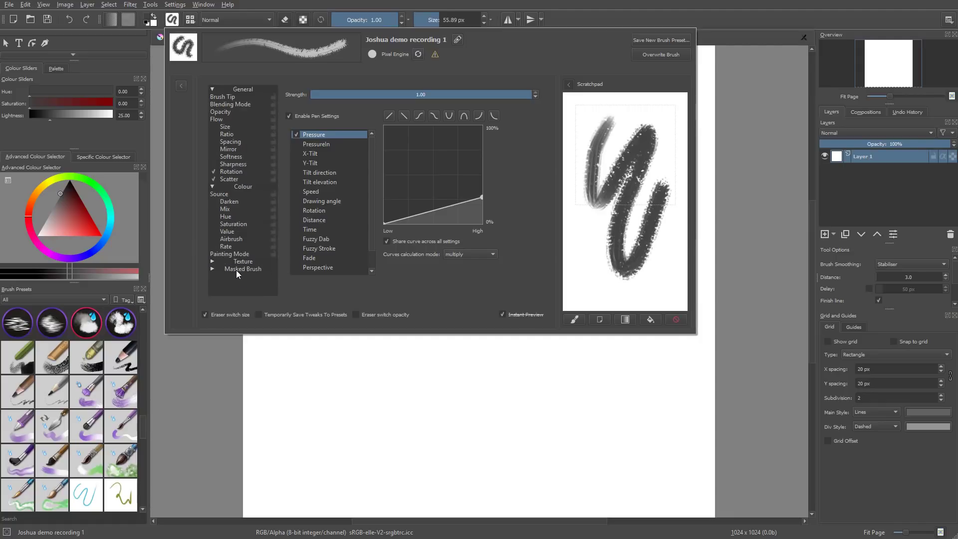
Toggle the A -2 Sparkle 3 mask tip off and on twice, leaving it enabled.
left_click(243, 277)
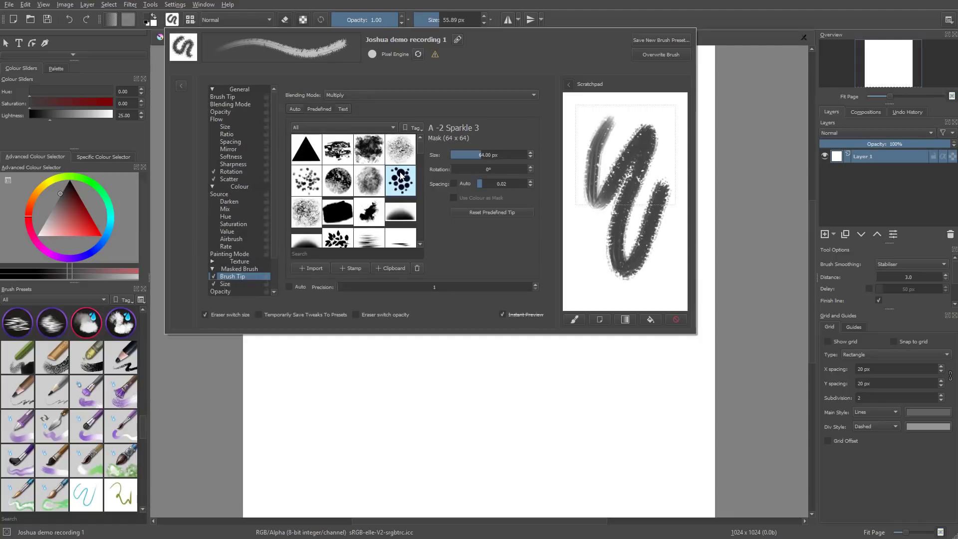
mouse_move(401, 175)
left_click(213, 277)
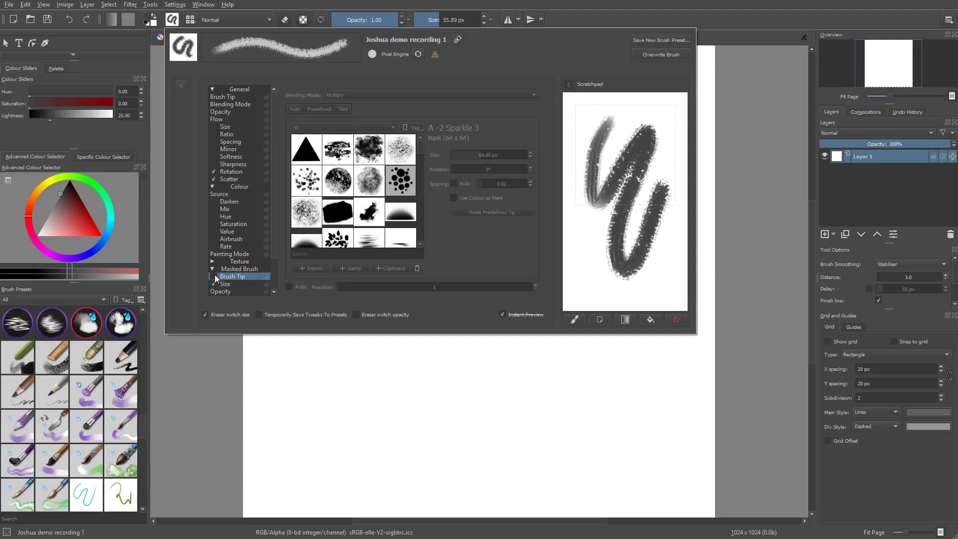
left_click(214, 276)
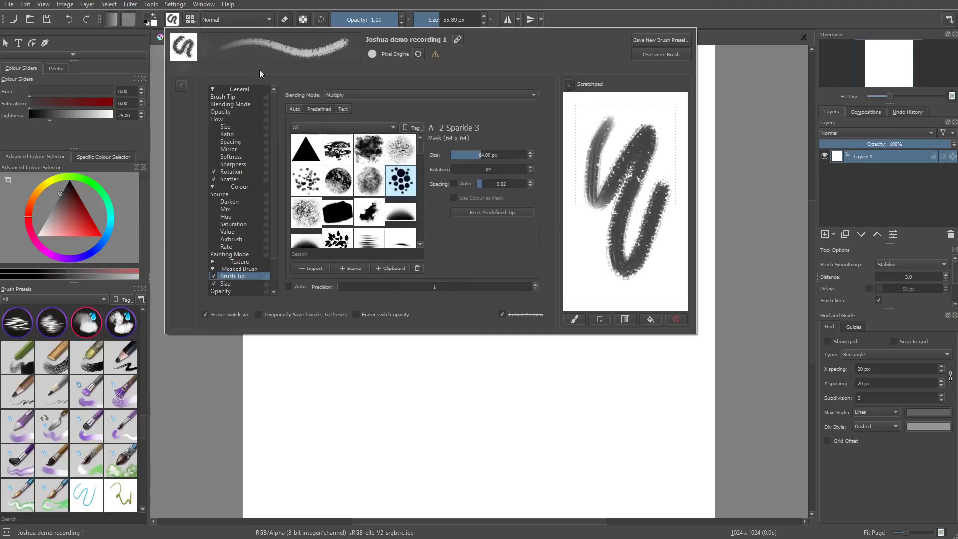
left_click(214, 276)
left_click(214, 275)
left_click(425, 95)
Set the mask blending mode to Colour Dodge and test it with a looping stroke.
left_click(441, 96)
left_click(441, 94)
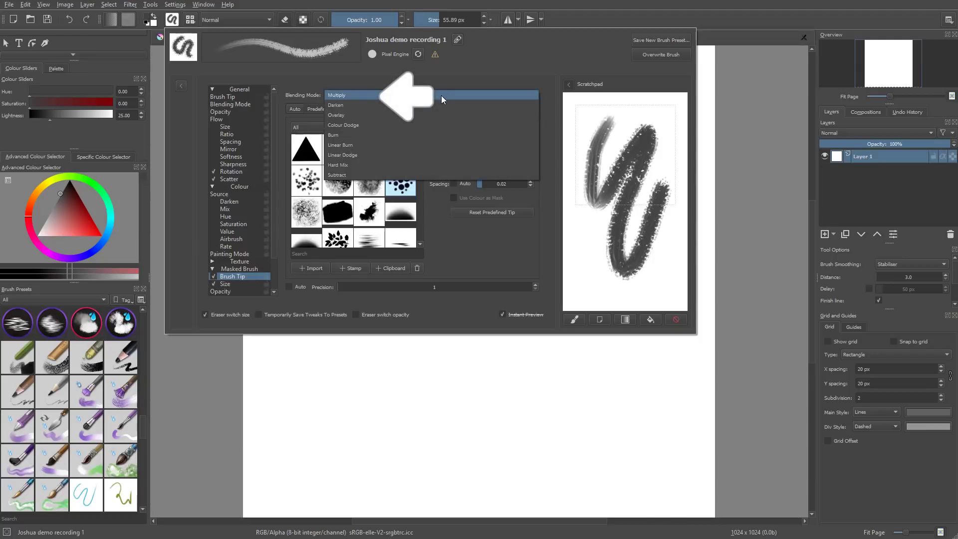
left_click(430, 125)
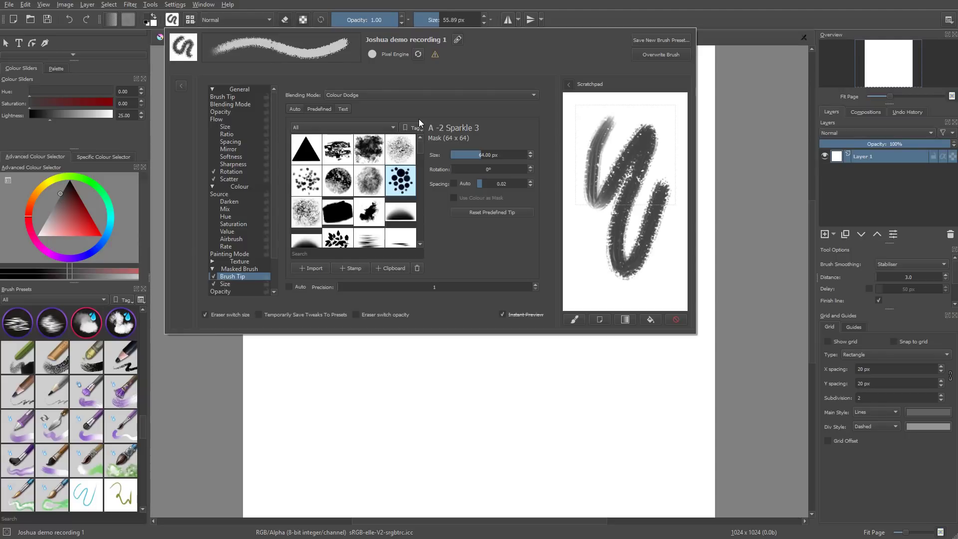
left_click(676, 320)
left_click_drag(627, 119, 656, 145)
left_click_drag(621, 203, 678, 279)
left_click(681, 319)
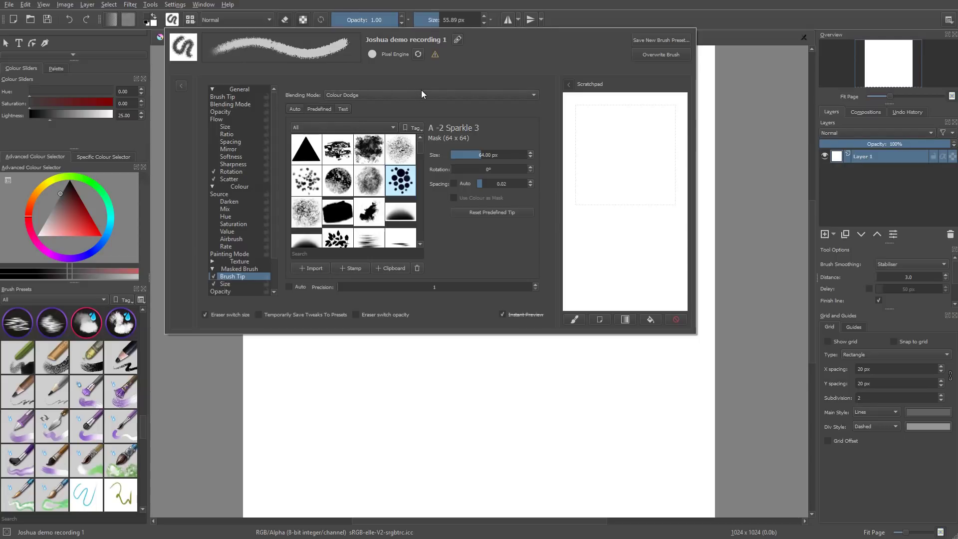
Paint more test strokes, then switch the mask tip to A-2 Dynamic brush 2.
mouse_move(409, 157)
mouse_move(609, 132)
left_mouse_down()
mouse_move(608, 237)
mouse_move(639, 268)
left_mouse_up()
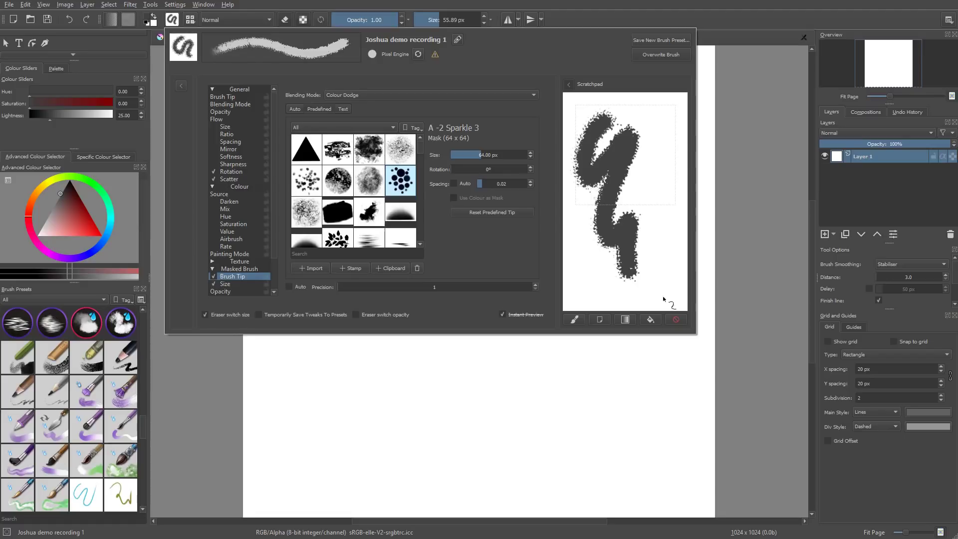
left_click(675, 319)
mouse_move(627, 137)
left_mouse_down()
mouse_move(613, 222)
mouse_move(630, 268)
mouse_move(648, 240)
left_mouse_up()
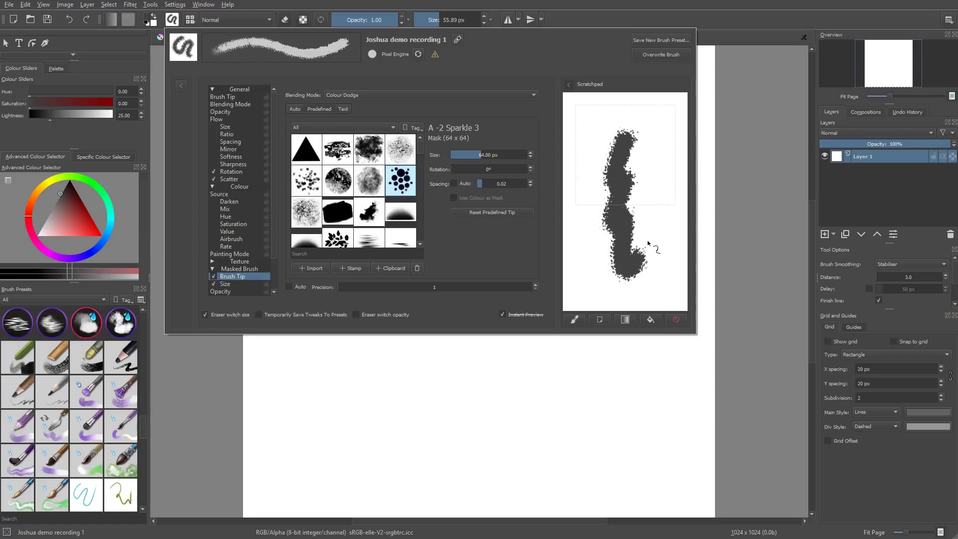
left_click(314, 192)
left_click(316, 220)
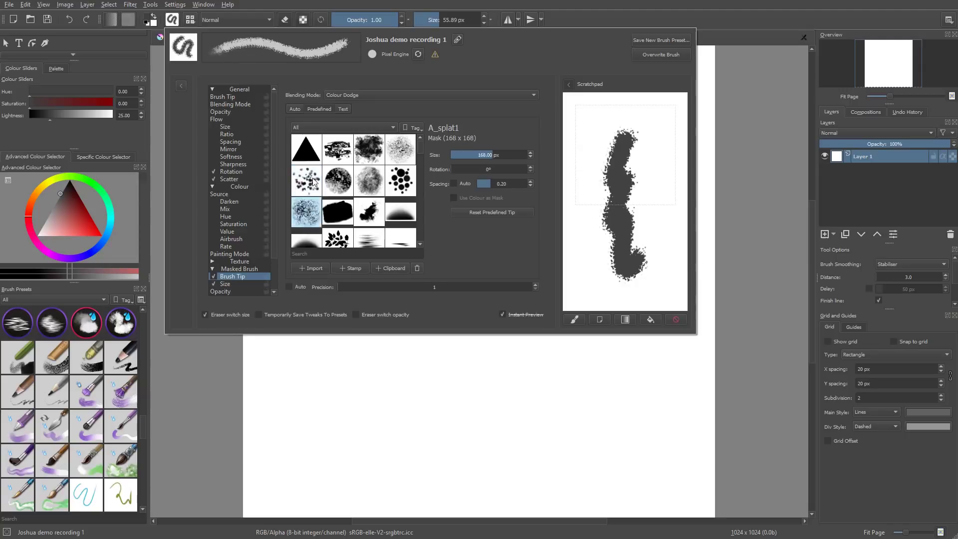
left_click(316, 194)
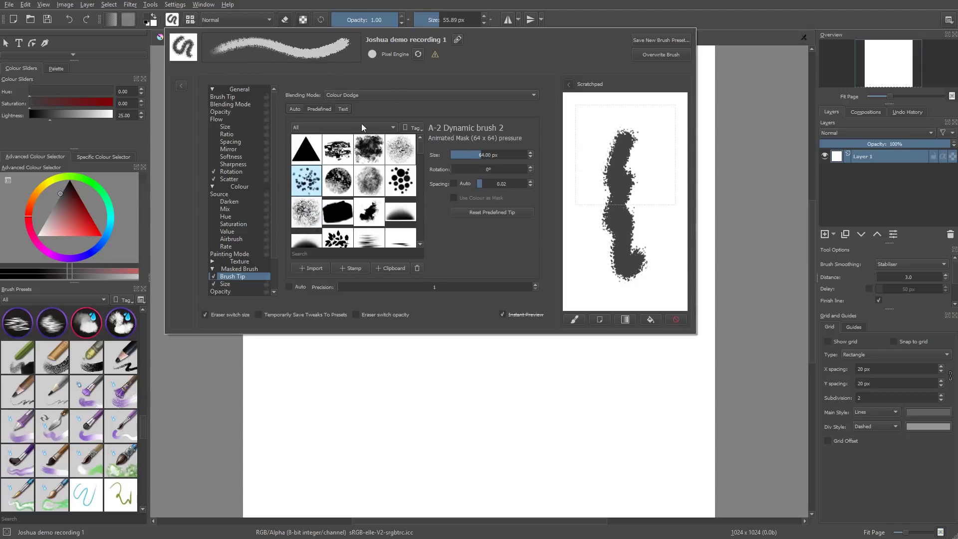
scroll(272, 235, "down", 2)
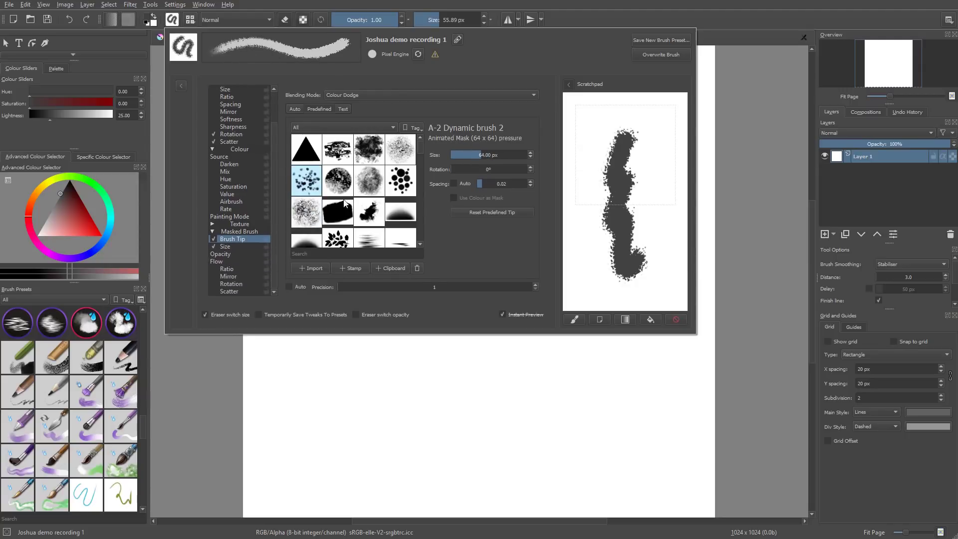
left_click(237, 254)
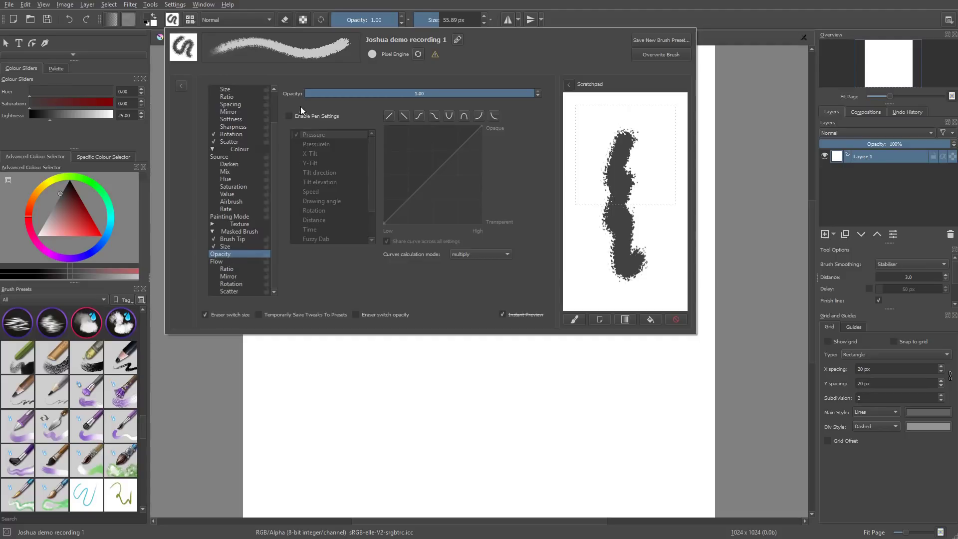
Set the mask's Flow pressure curve to start around 78% at light pressure.
left_click(291, 116)
left_click(291, 116)
left_click(246, 261)
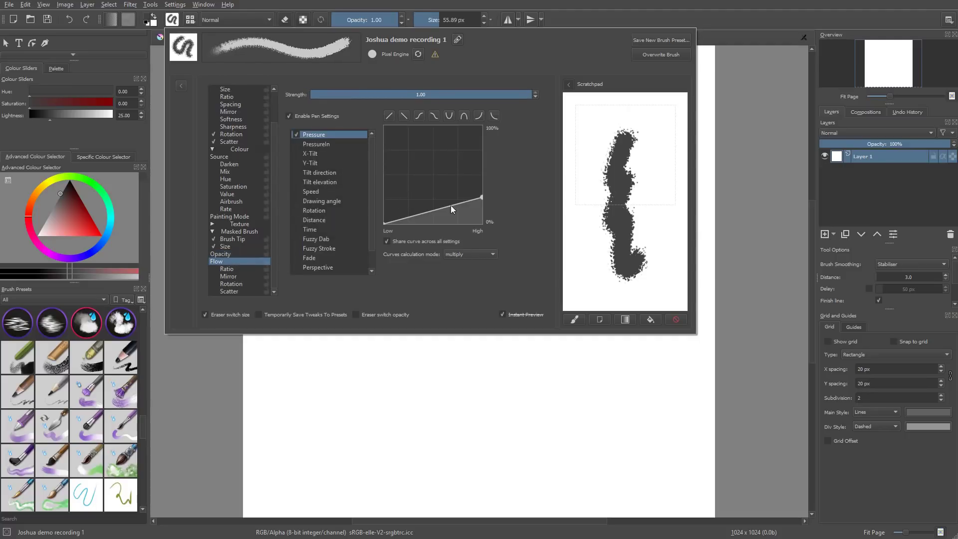
left_click(405, 116)
left_click_drag(383, 226, 384, 147)
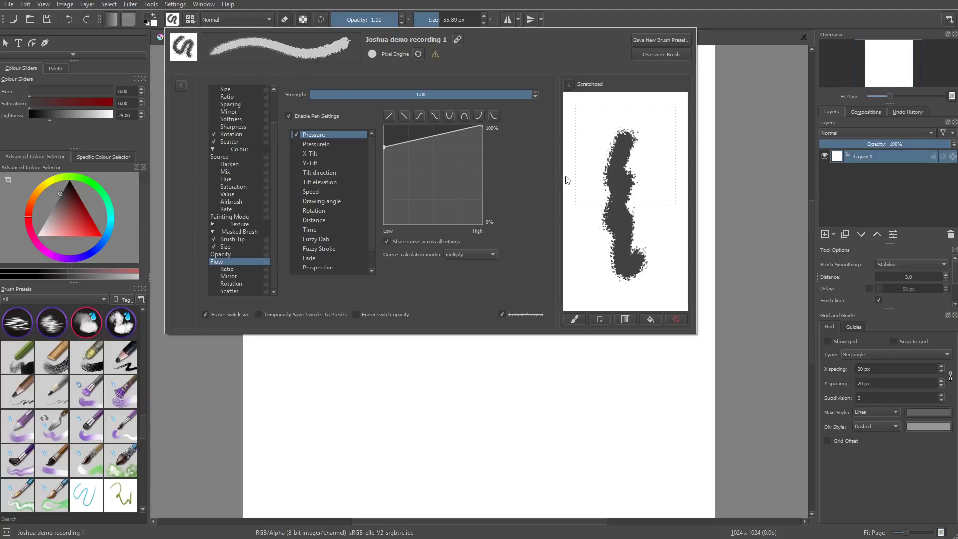
Clear the scratchpad and paint a large test stroke with the new flow.
left_click(675, 320)
mouse_move(614, 102)
left_mouse_down()
mouse_move(609, 155)
mouse_move(628, 265)
mouse_move(667, 146)
left_mouse_up()
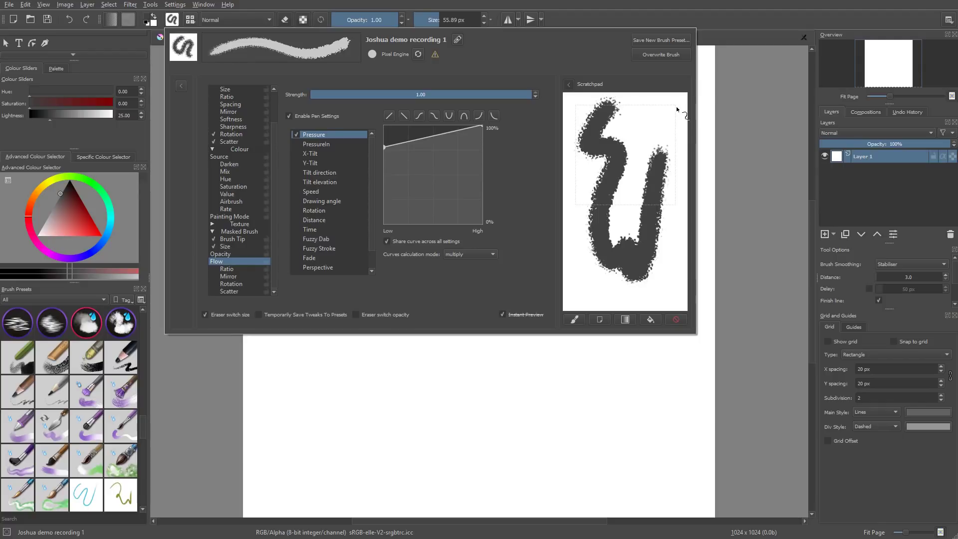
left_click_drag(273, 132, 269, 106)
Keep the A -2 Sparkle 3 main tip with auto spacing 0.26 and test an S-stroke.
left_click(229, 97)
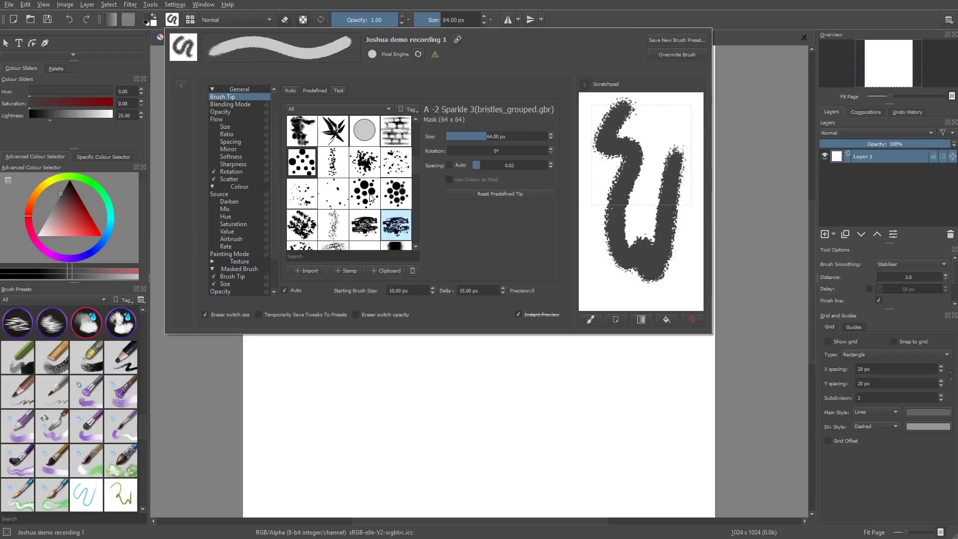
left_click(372, 225)
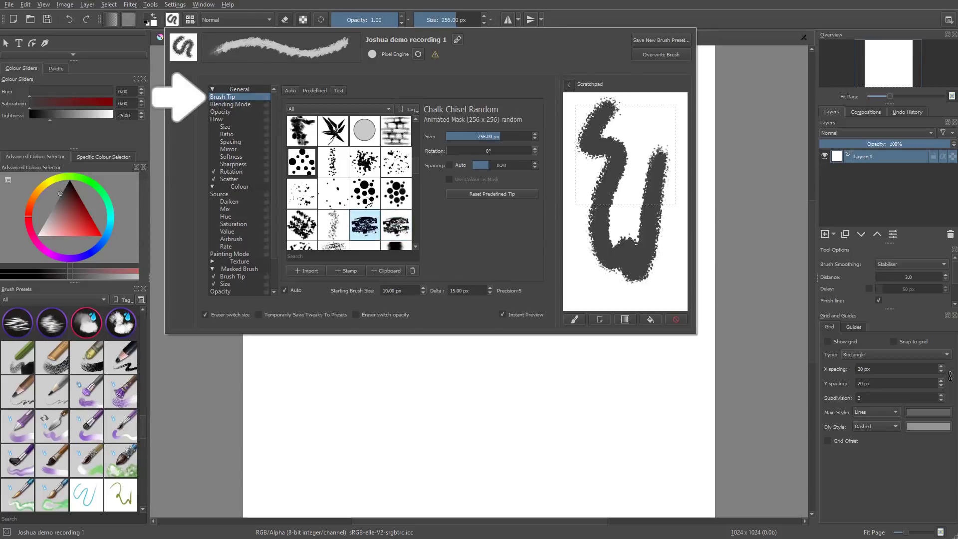
left_click(375, 199)
left_click(395, 225)
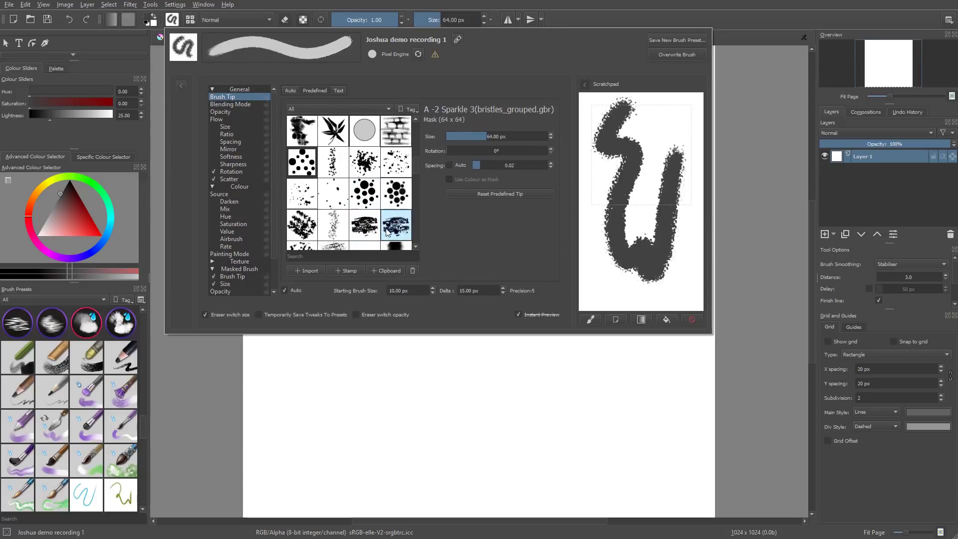
left_click_drag(473, 169, 494, 166)
left_click_drag(600, 178, 659, 145)
left_click_drag(622, 213, 677, 249)
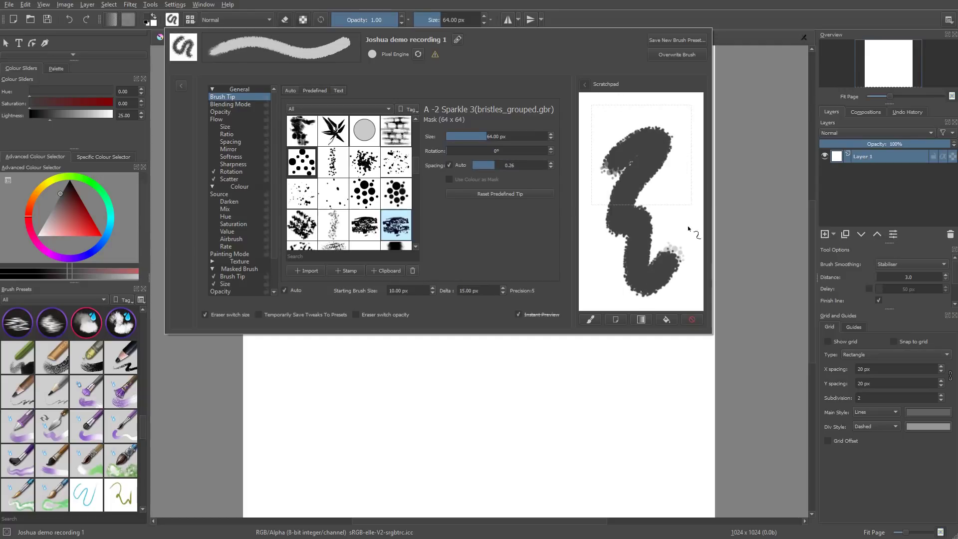
Make the main brush's size pressure curve start near 40%, then test on a cleared scratchpad.
left_click(225, 126)
left_click(391, 115)
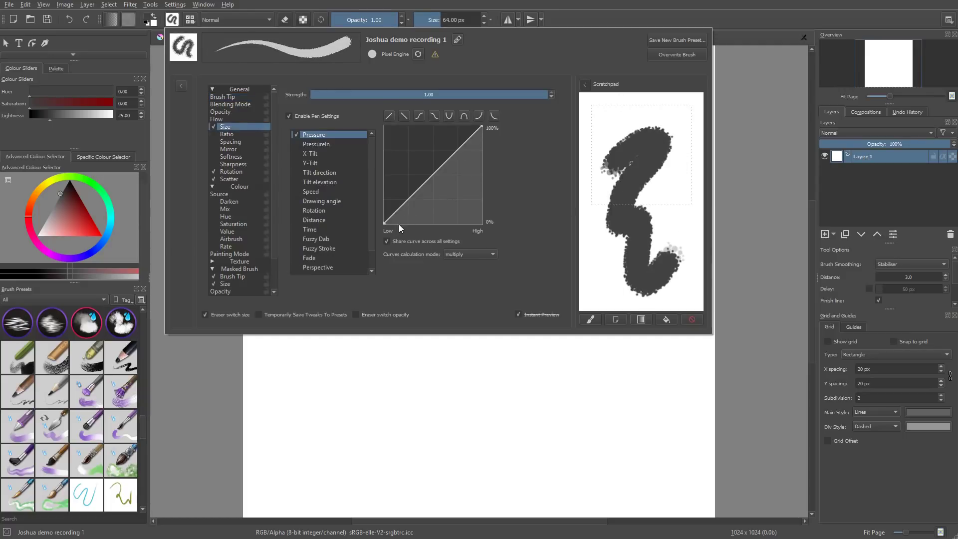
left_click_drag(384, 223, 370, 183)
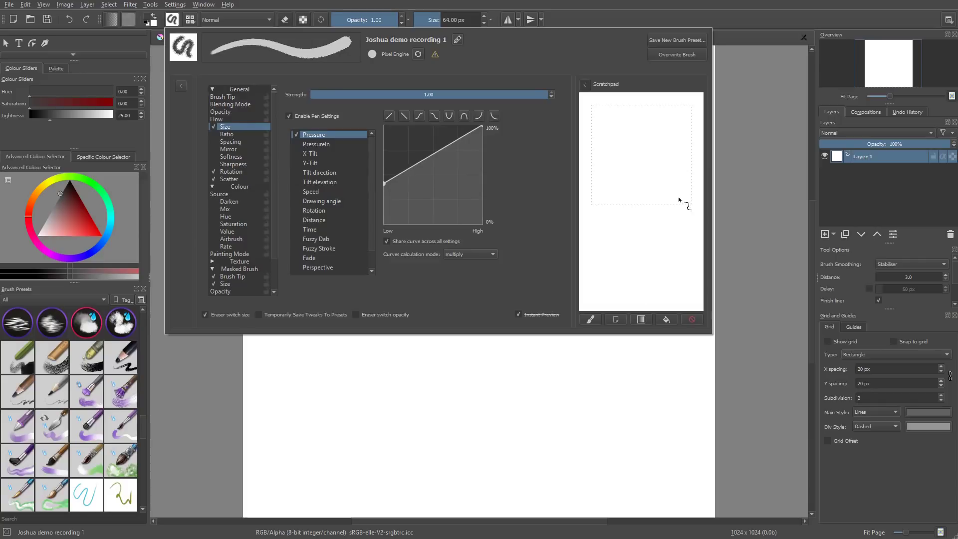
left_click(646, 129)
mouse_move(619, 153)
left_mouse_down()
mouse_move(650, 187)
mouse_move(634, 273)
mouse_move(689, 227)
left_mouse_up()
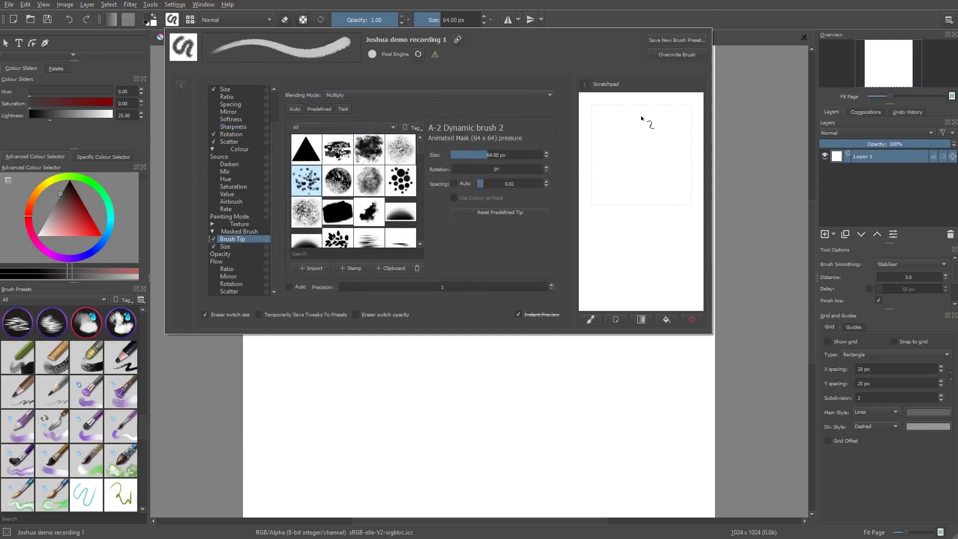
After a test stroke, inspect the masked brush's Rotation and Mirror settings, then return to its tip page.
mouse_move(641, 118)
left_mouse_down()
mouse_move(641, 193)
mouse_move(621, 270)
left_mouse_up()
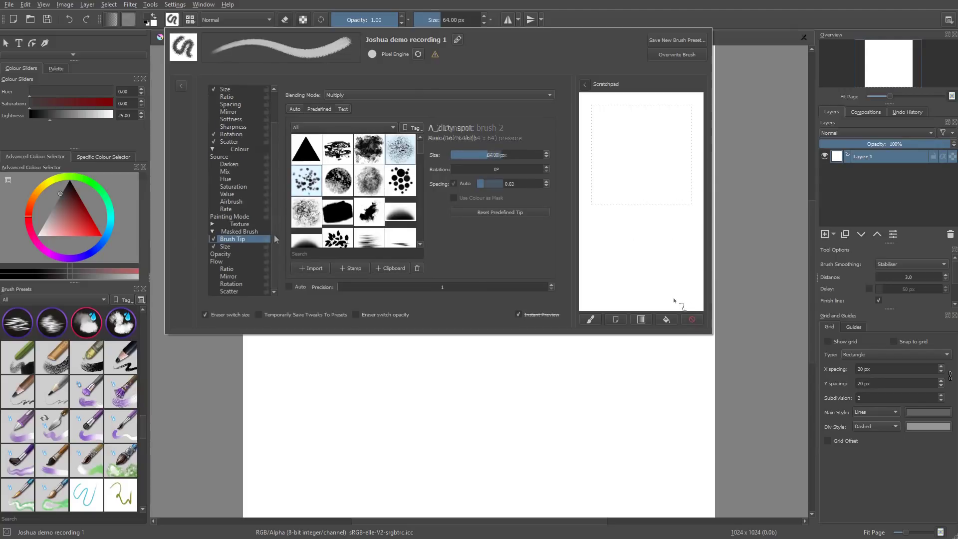
left_click(230, 284)
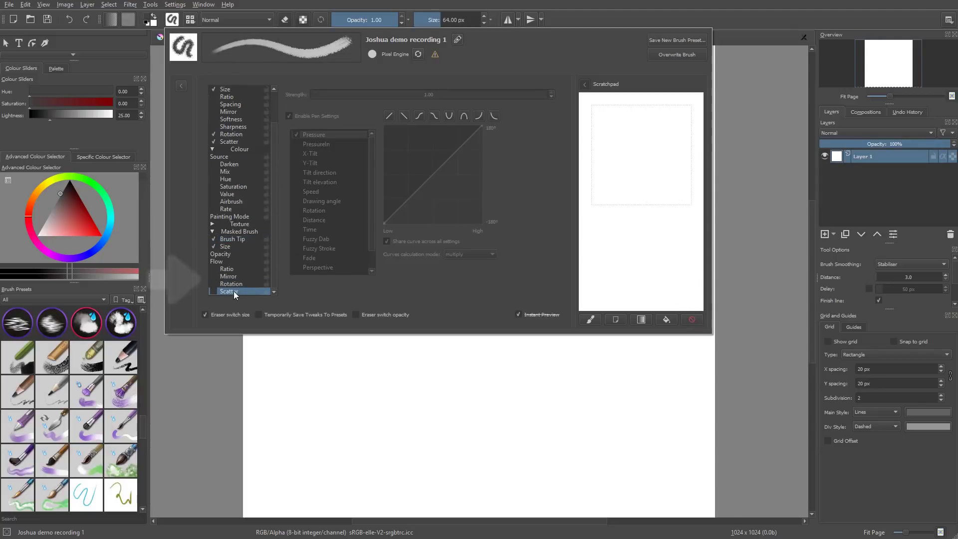
left_click(233, 276)
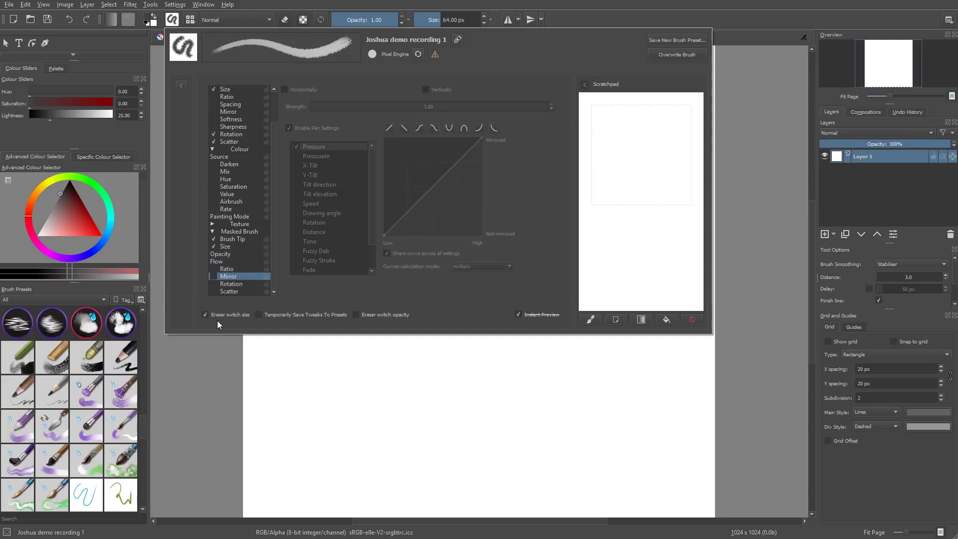
scroll(254, 150, "up", 2)
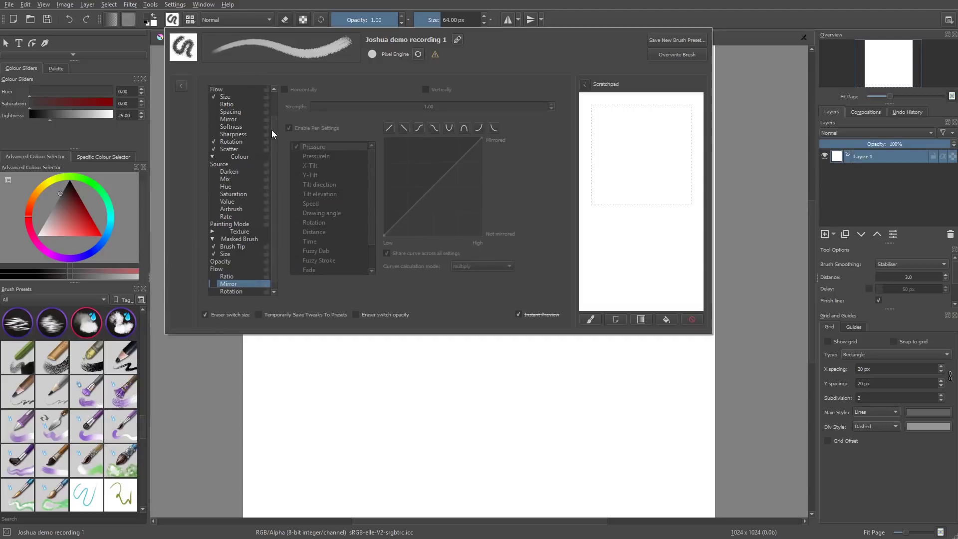
scroll(273, 248, "down", 2)
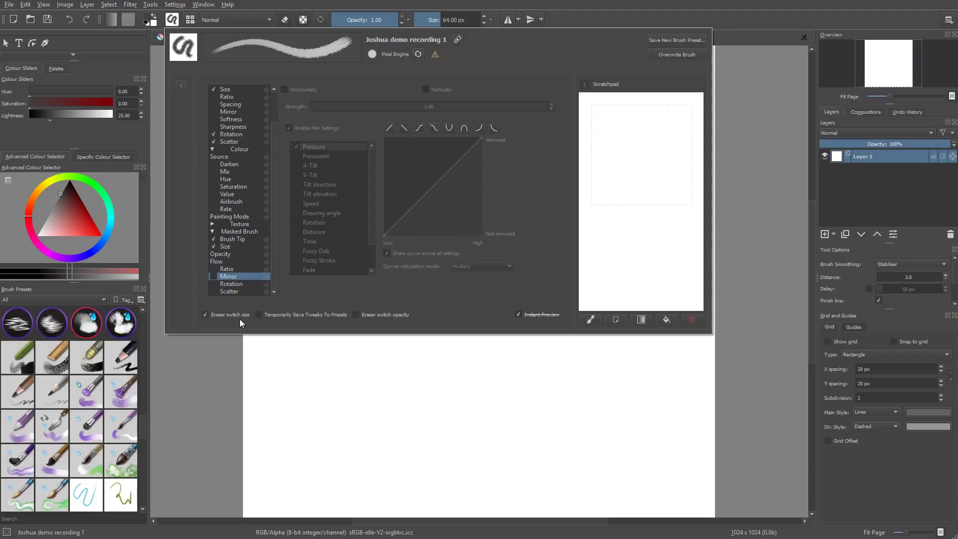
left_click(235, 239)
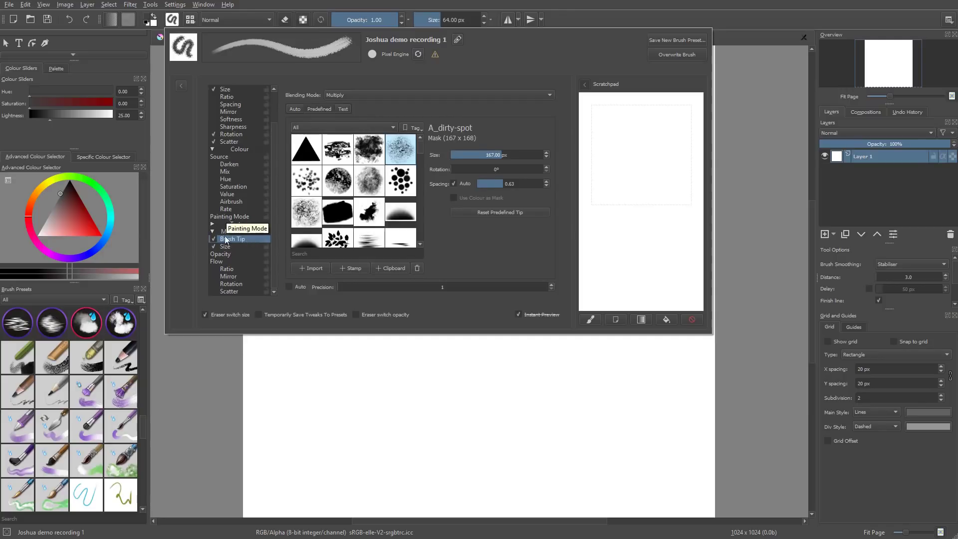
Compare Colour Dodge, Burn and Multiply blending modes for the masked tip.
left_click(391, 94)
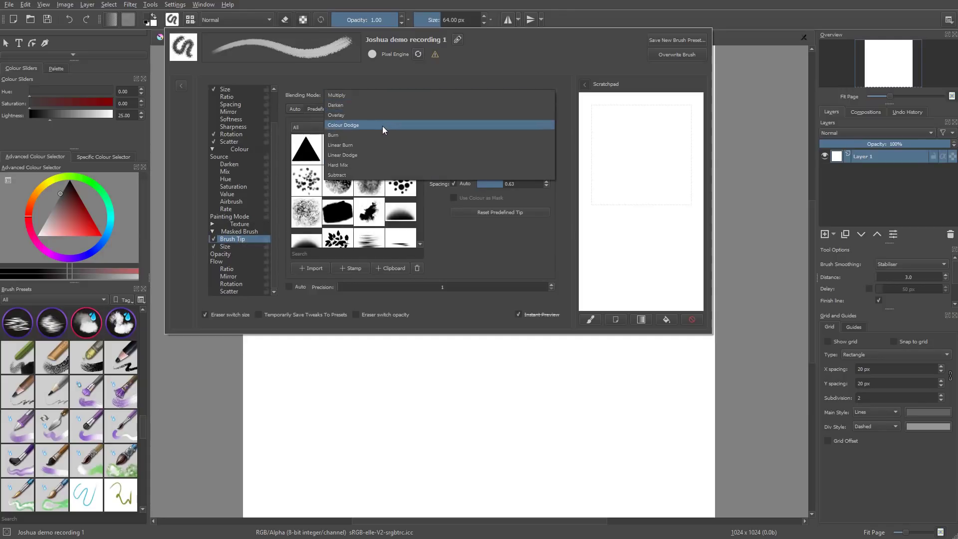
left_click(382, 125)
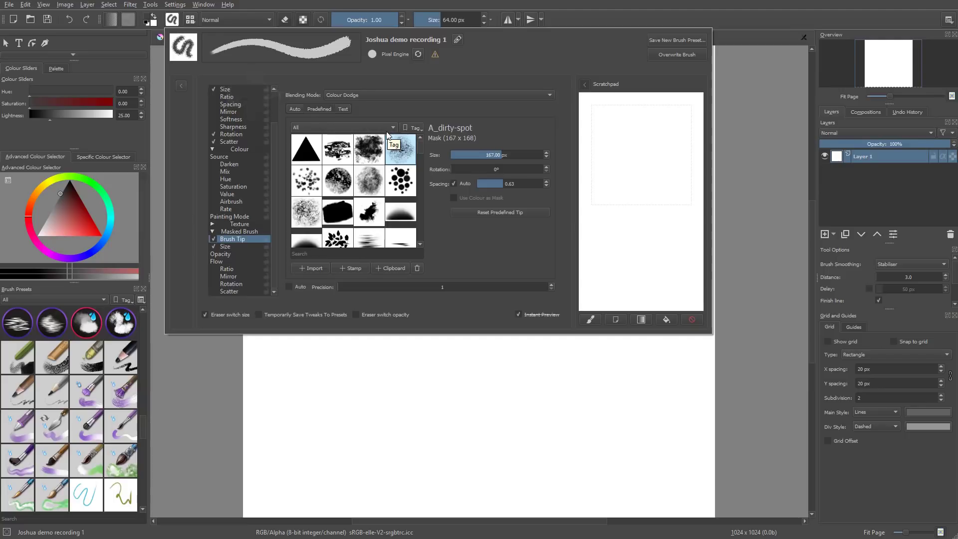
key("b")
scroll(464, 95, "up", 2)
scroll(427, 92, "down", 2)
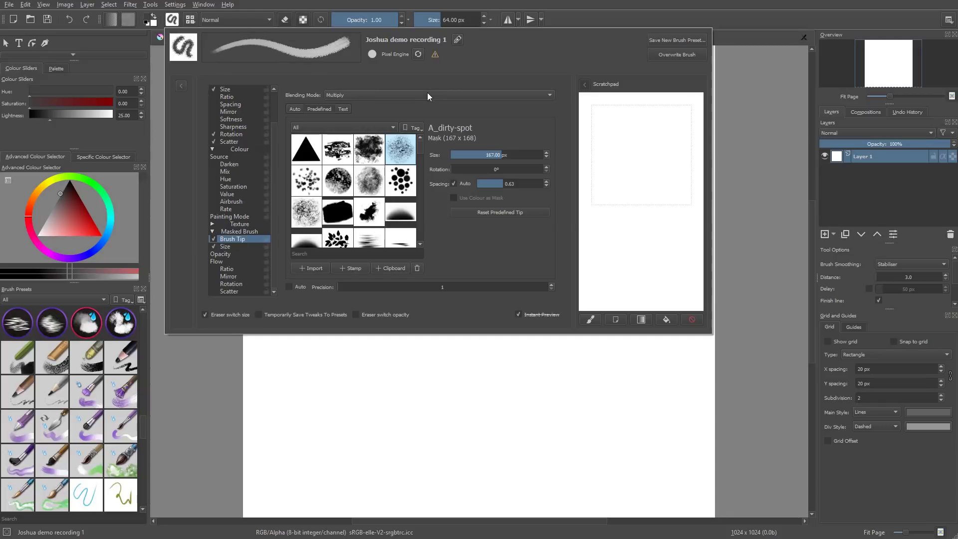
scroll(427, 92, "up", 2)
scroll(428, 92, "down", 4)
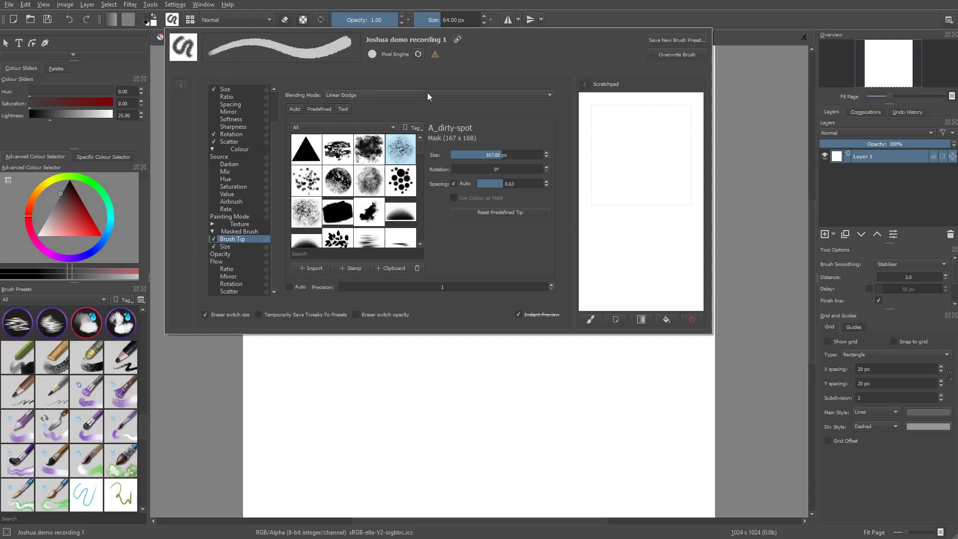
left_click(428, 92)
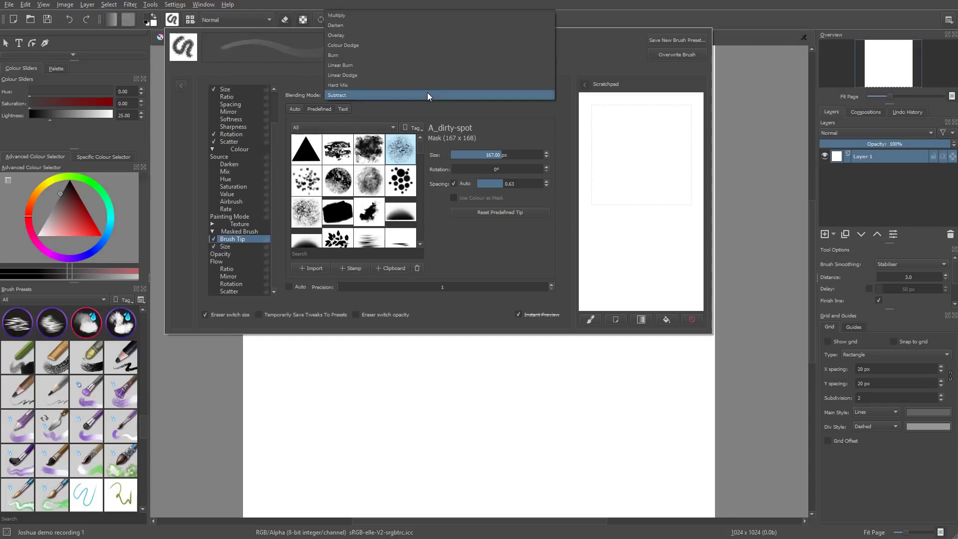
left_click(358, 16)
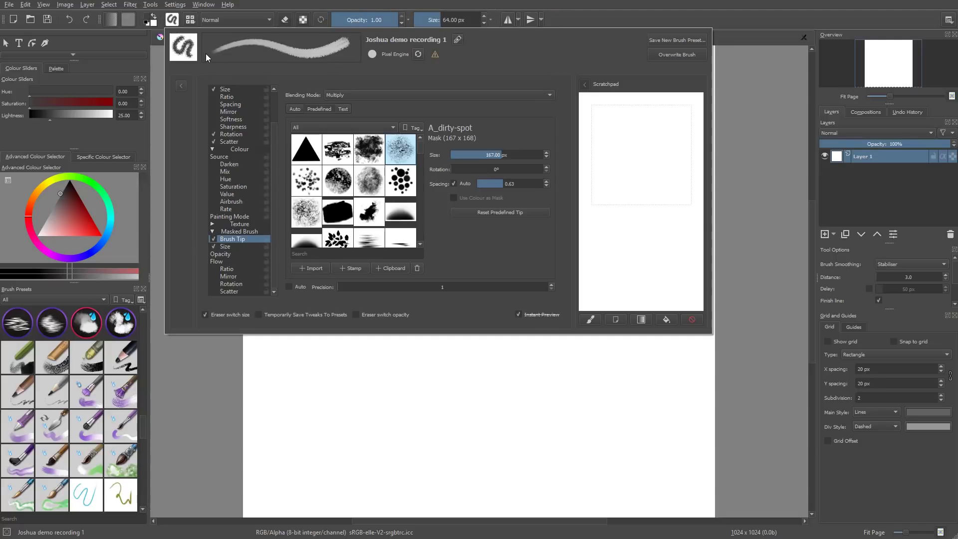
left_click(354, 96)
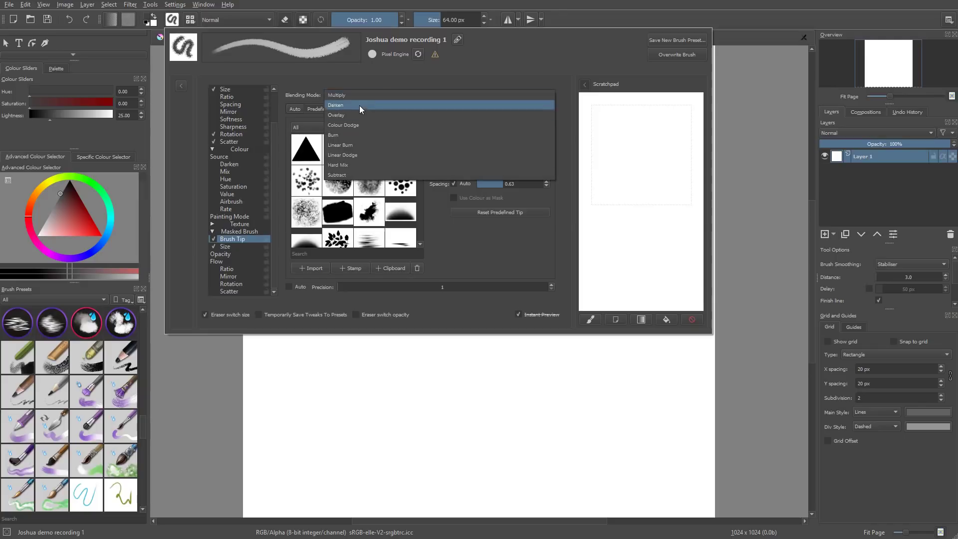
left_click(366, 125)
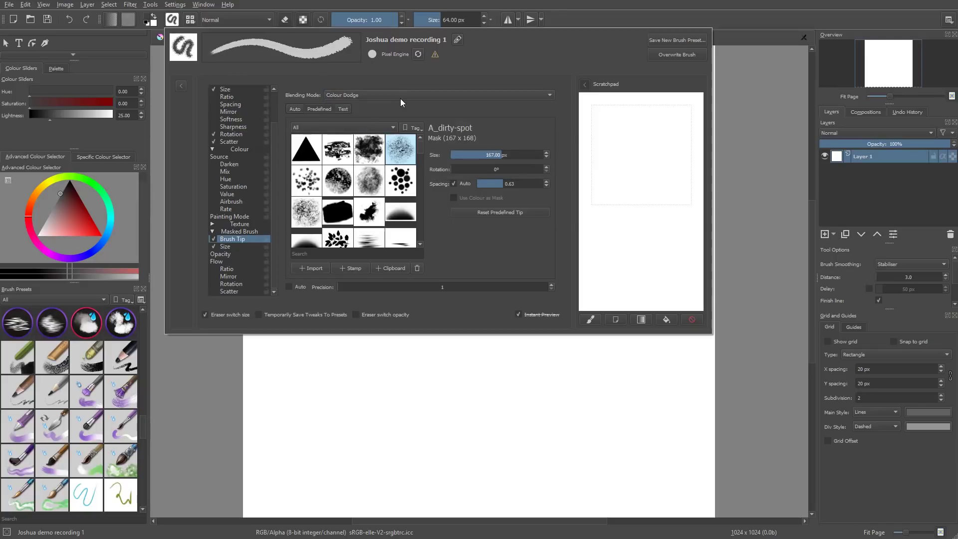
Switch the masked tip to Subtract, shrink it to about 38 px, and test an S-stroke.
left_click(400, 98)
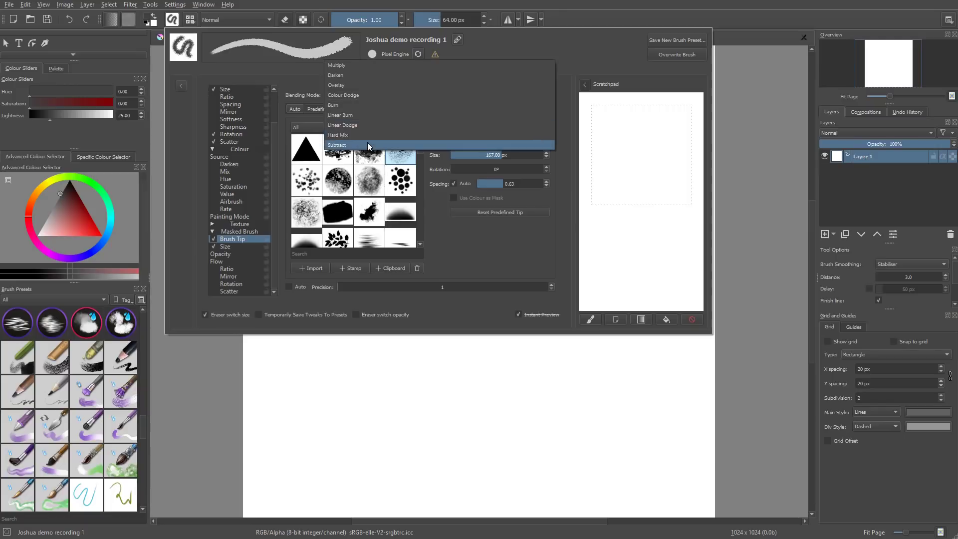
left_click(368, 143)
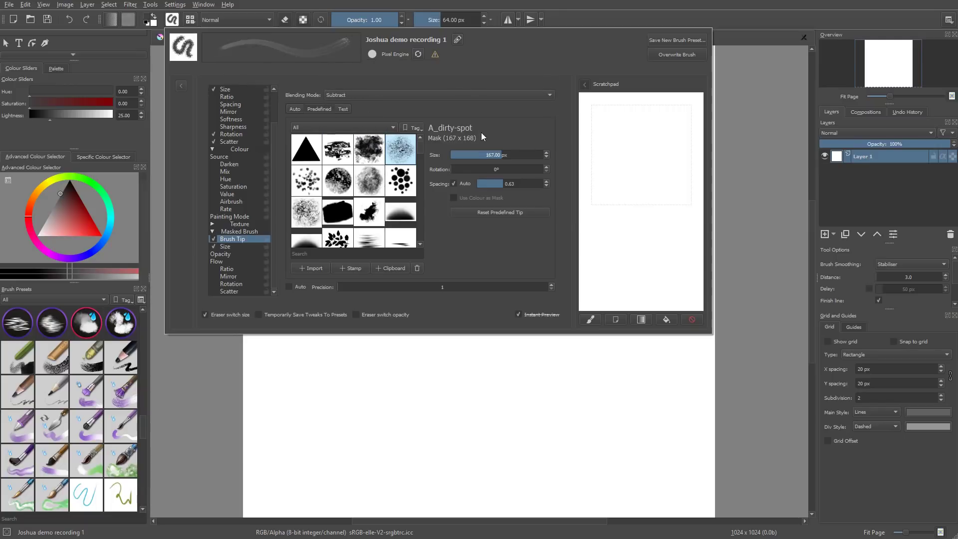
left_click_drag(504, 154, 481, 156)
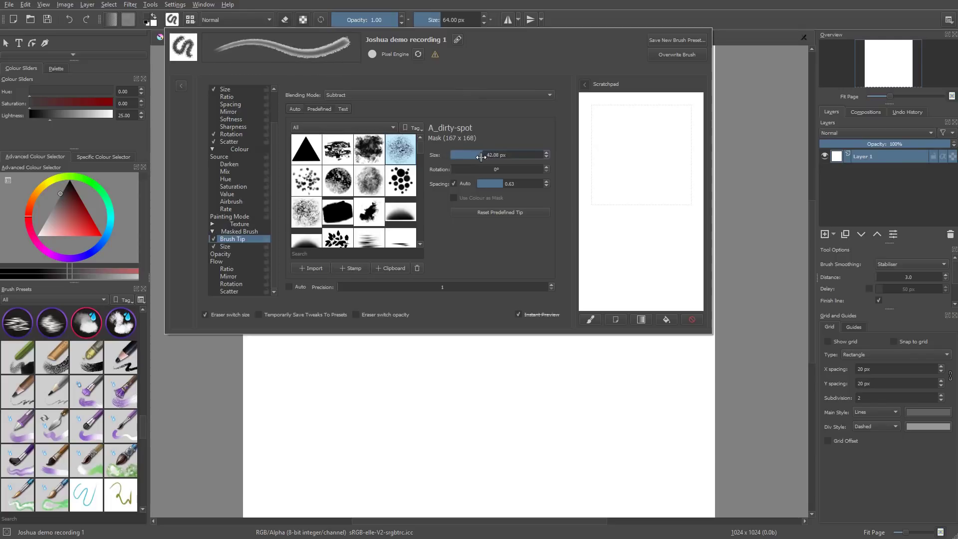
mouse_move(648, 128)
left_mouse_down()
mouse_move(622, 250)
mouse_move(678, 243)
left_mouse_up()
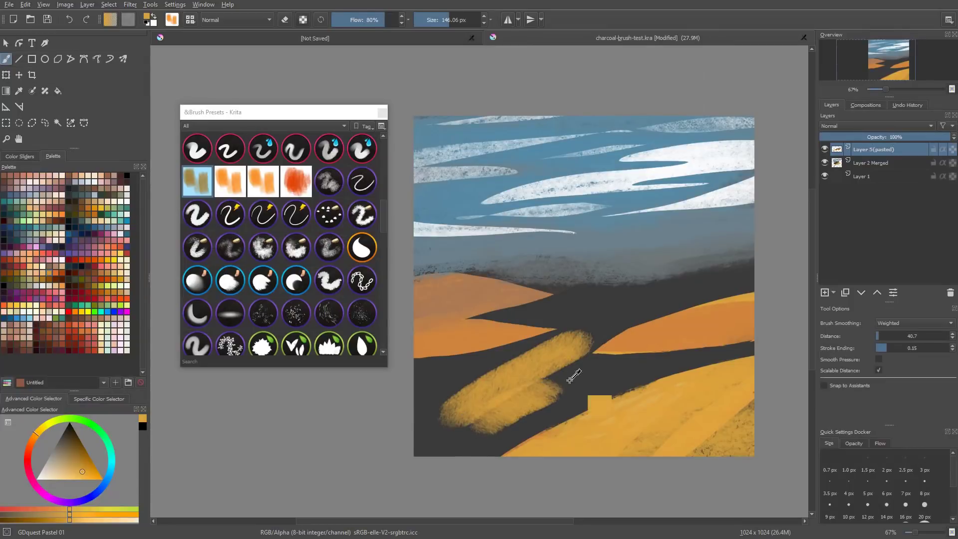
Lasso the lower-left hill, paint it with textured orange GDquest Pastel 02, then deselect.
mouse_move(407, 378)
left_mouse_down()
mouse_move(567, 377)
mouse_move(409, 435)
mouse_move(374, 424)
mouse_move(587, 350)
left_mouse_up()
key("b")
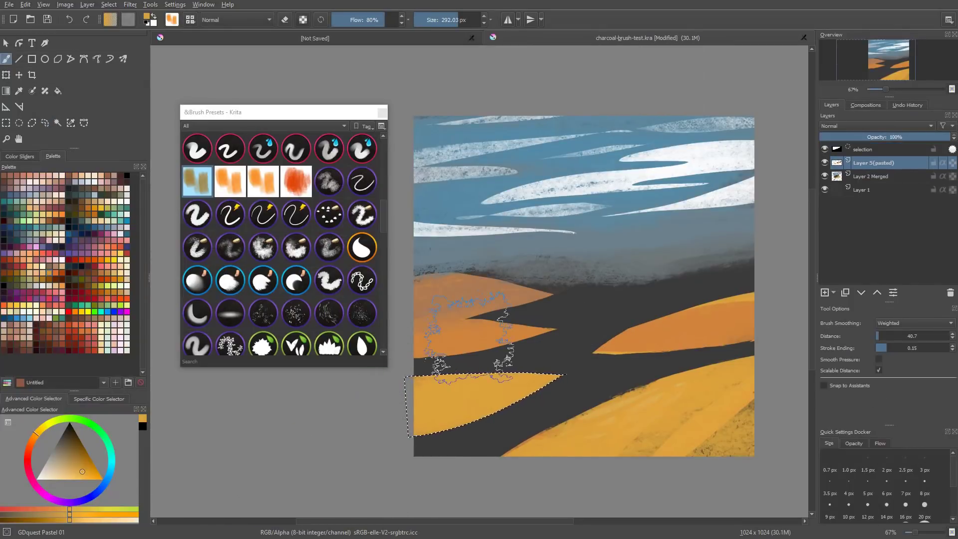
left_click(296, 181)
key("ctrl+z")
key("ctrl+z")
mouse_move(500, 409)
left_mouse_down()
mouse_move(424, 392)
mouse_move(428, 401)
mouse_move(588, 372)
mouse_move(519, 385)
mouse_move(374, 451)
mouse_move(409, 405)
mouse_move(489, 375)
left_mouse_up()
left_click(262, 181)
key("ctrl+z")
key("ctrl+z")
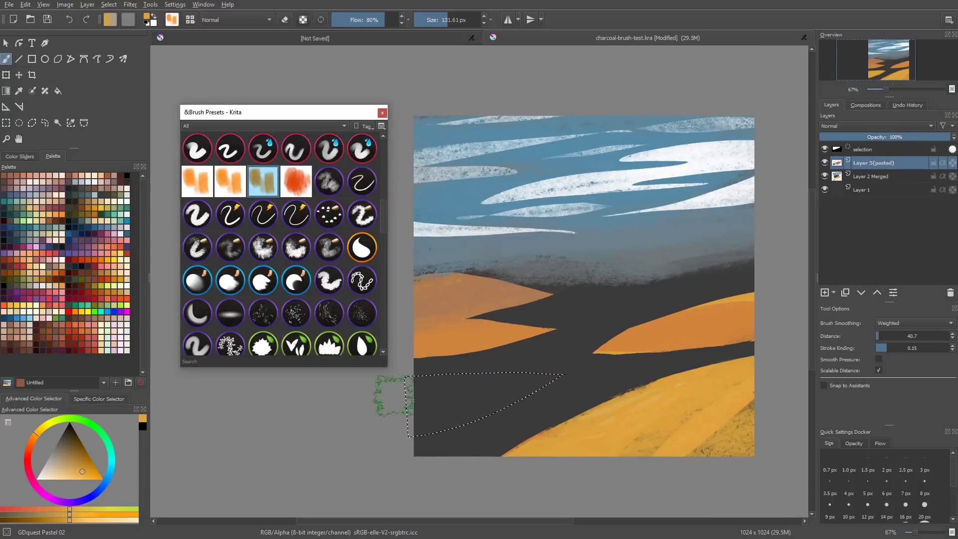
mouse_move(387, 395)
left_mouse_down()
mouse_move(439, 439)
mouse_move(677, 349)
left_mouse_up()
key("ctrl+shift+a")
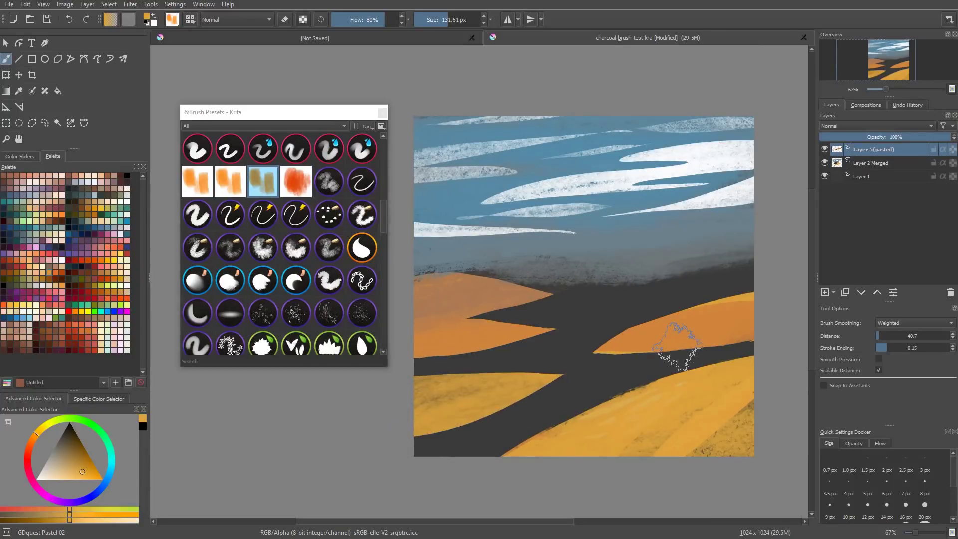
On a new layer, outline a small standing figure on the hill and fill it orange.
key("ctrl+r")
key("Insert")
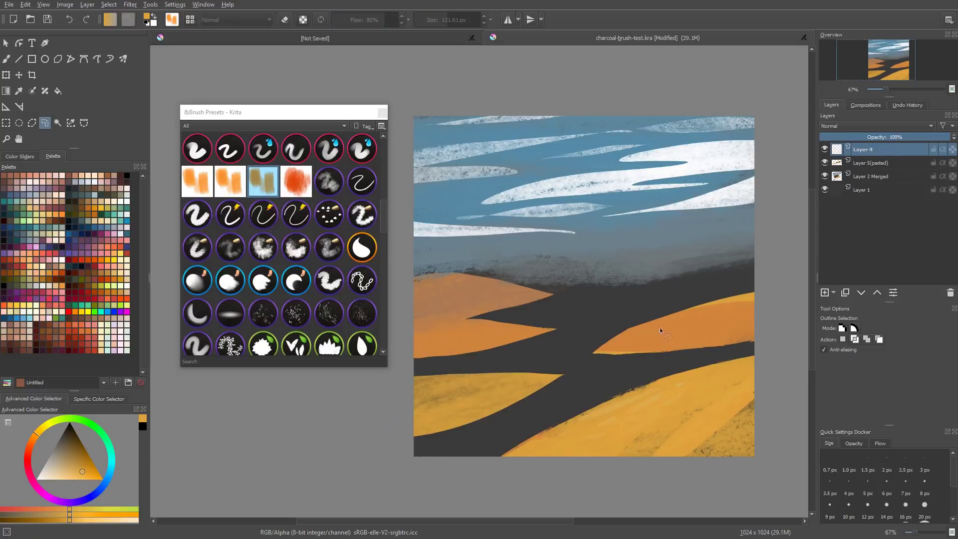
mouse_move(659, 343)
left_mouse_down()
mouse_move(661, 391)
mouse_move(658, 350)
mouse_move(665, 387)
mouse_move(673, 381)
mouse_move(657, 379)
mouse_move(659, 350)
mouse_move(668, 374)
left_mouse_up()
key("b")
key("shift+BackSpace")
key("ctrl+shift+a")
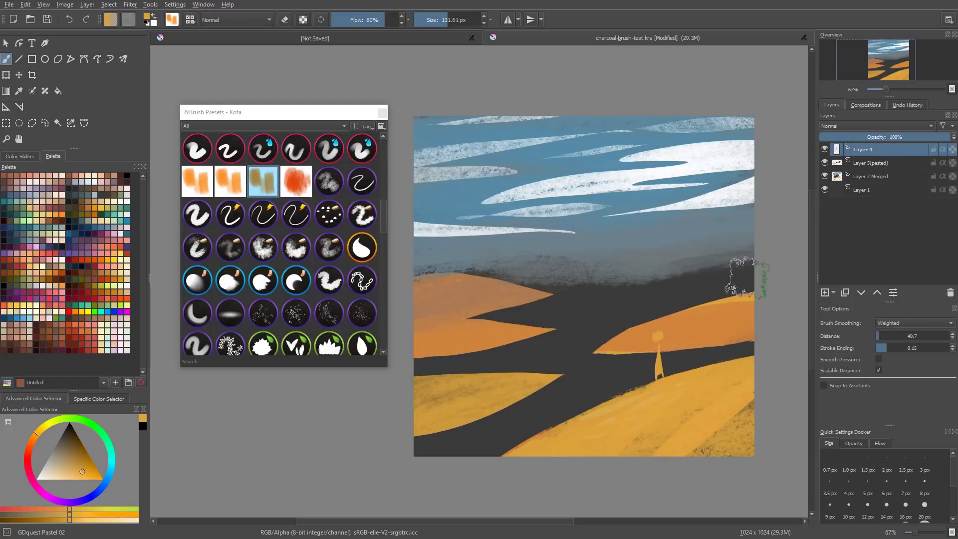
Recolour the figure red with a Hue/Saturation/Lightness adjustment, lightness set to 15.
key("ctrl+u")
mouse_move(795, 131)
left_mouse_down()
mouse_move(751, 133)
mouse_move(818, 149)
mouse_move(805, 145)
left_mouse_up()
left_click_drag(792, 104, 796, 133)
left_click(848, 280)
key("ctrl+r")
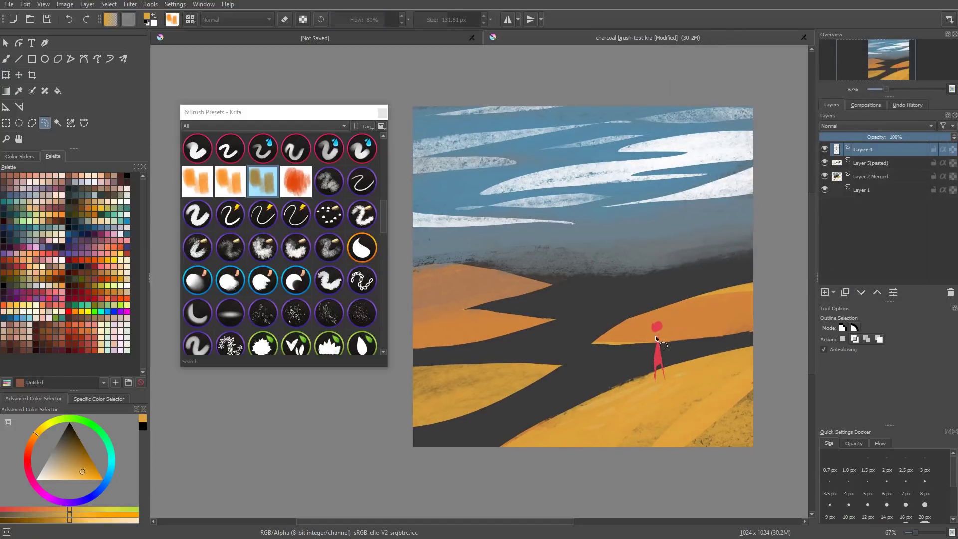